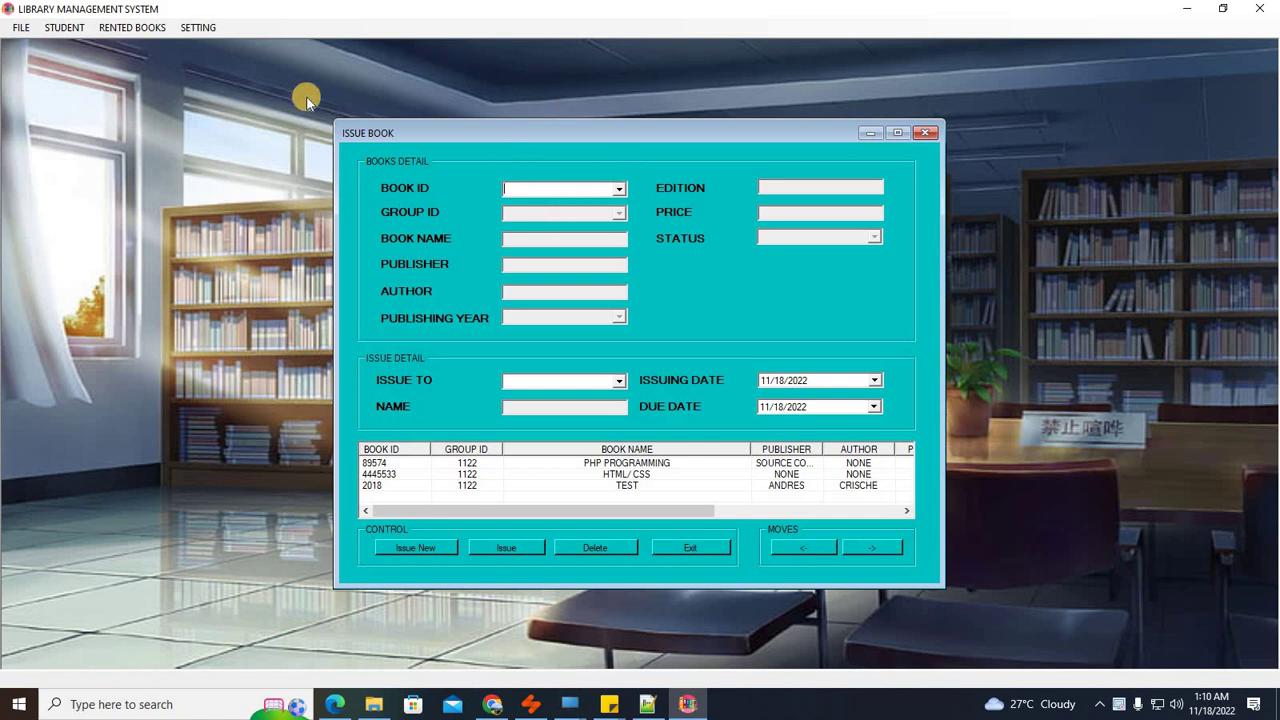
# Step: Review the book, student and rented-book commands offered by the finished library management system
pyautogui.click(24, 28)
pyautogui.click(26, 29)
pyautogui.click(27, 31)
pyautogui.click(25, 30)
pyautogui.click(26, 31)
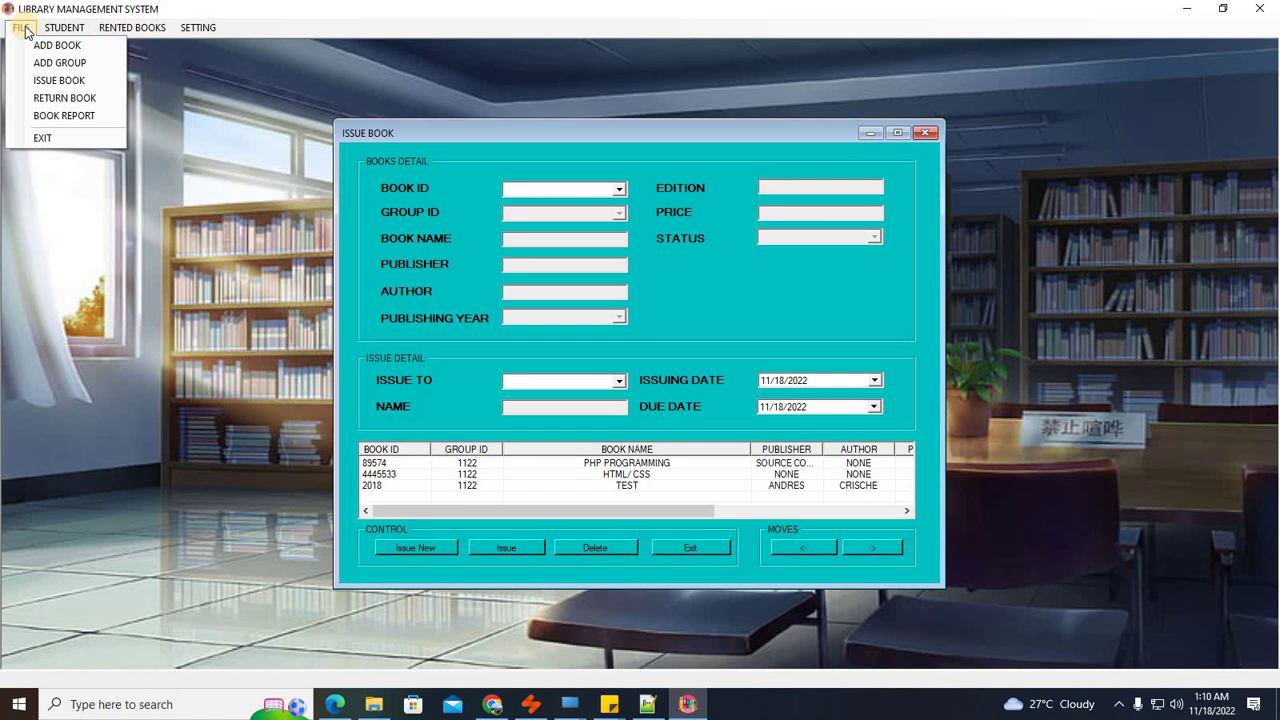
pyautogui.click(309, 56)
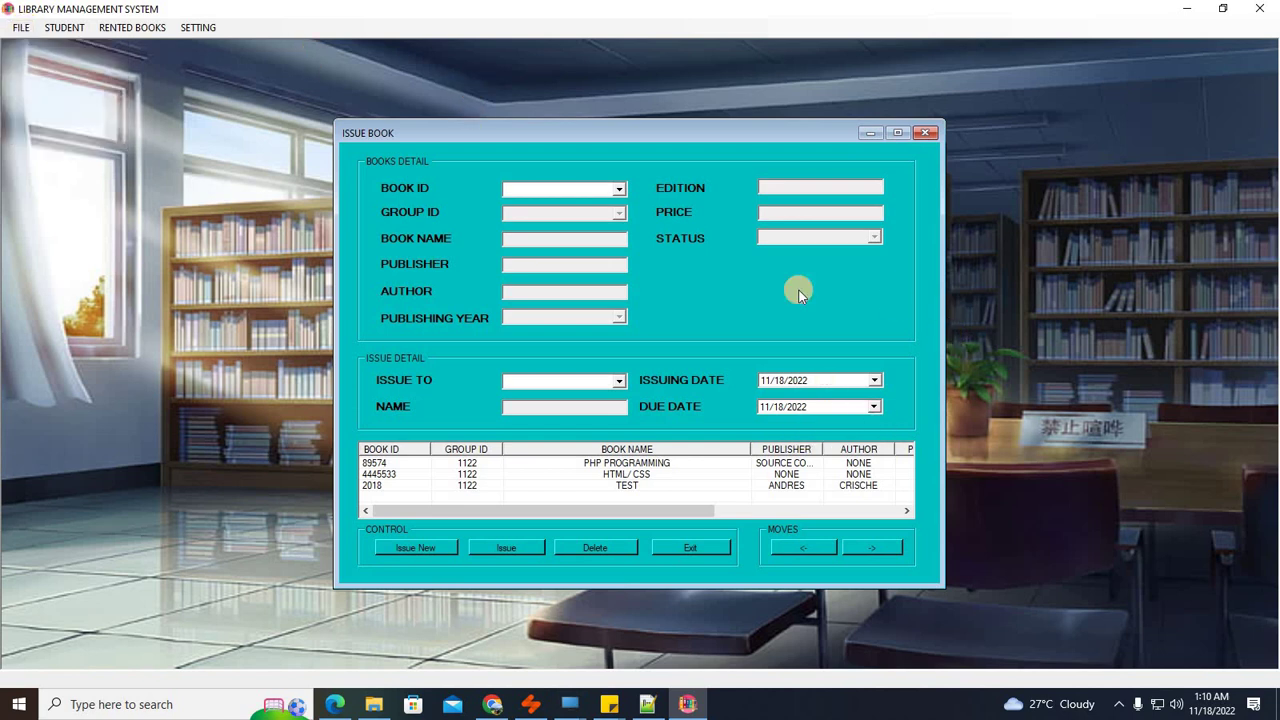
pyautogui.click(20, 27)
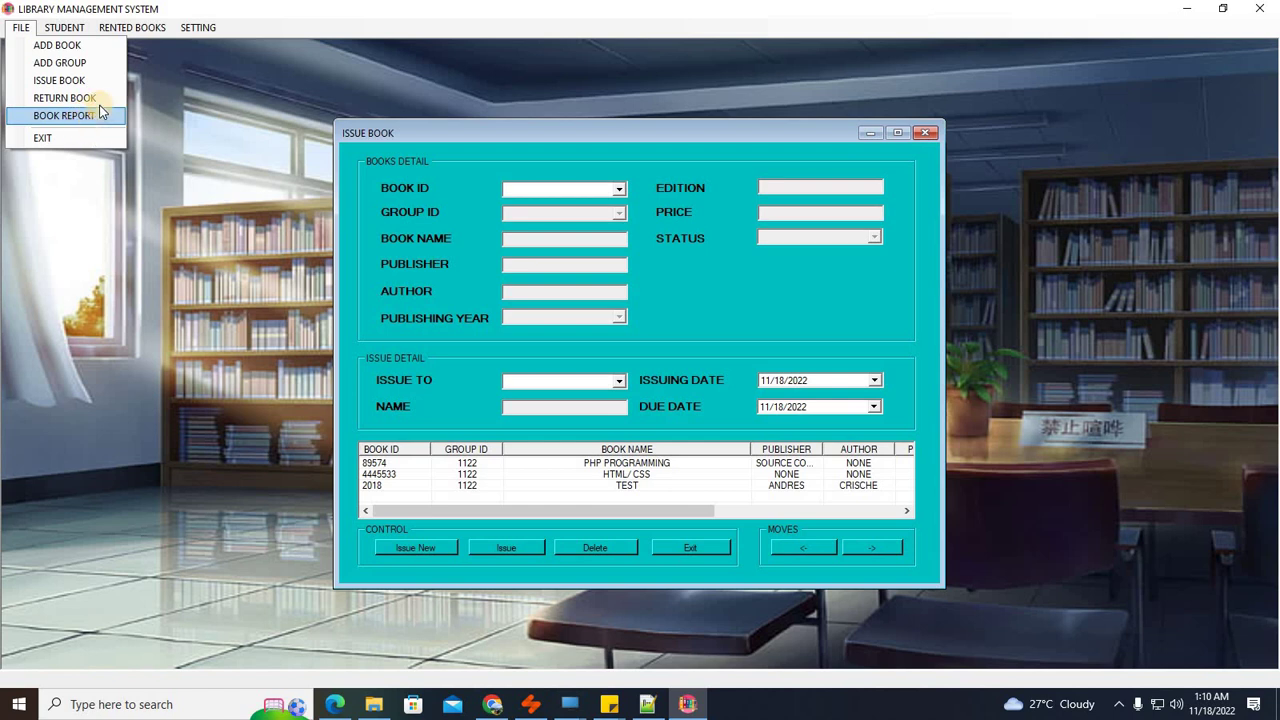
pyautogui.moveTo(64, 27)
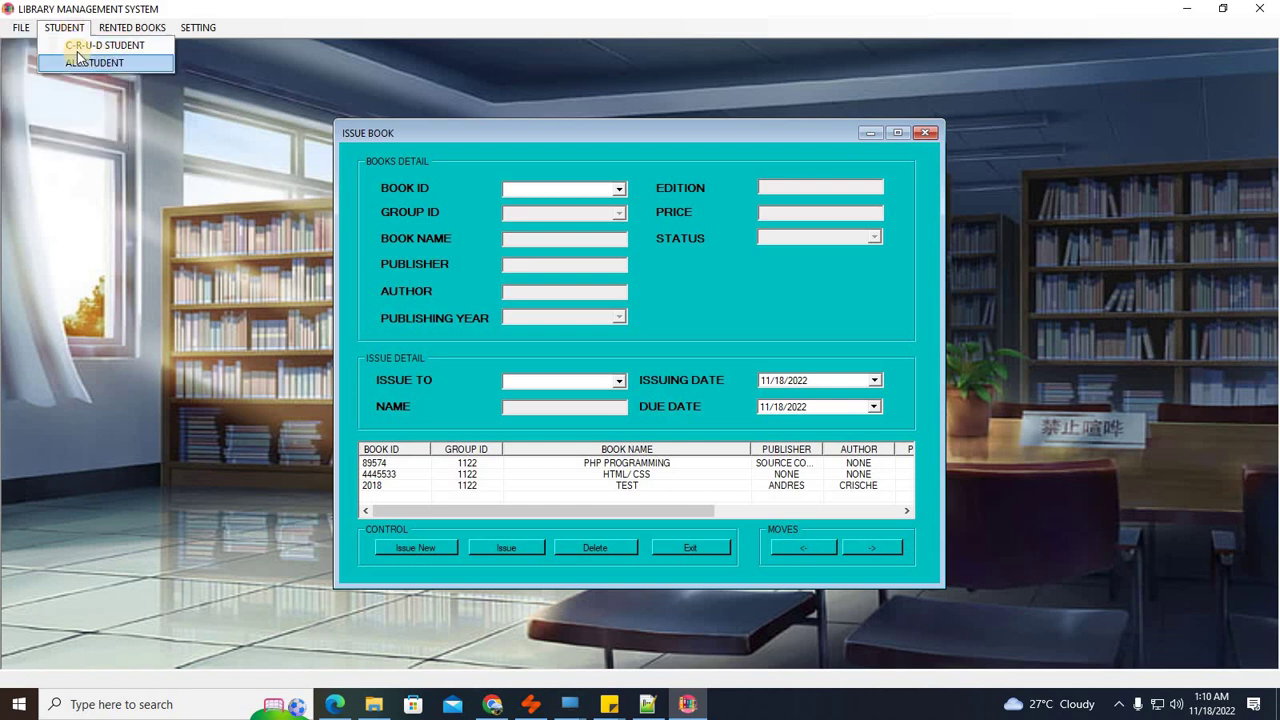
pyautogui.moveTo(130, 30)
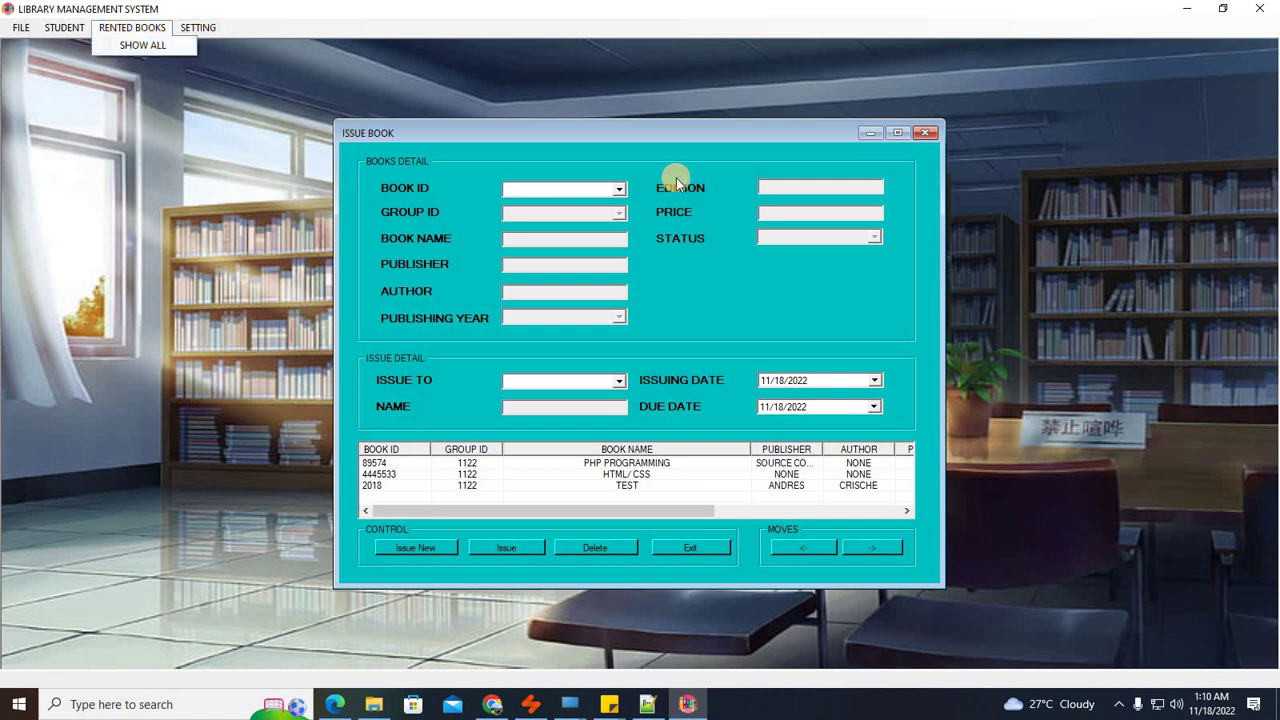
pyautogui.click(753, 266)
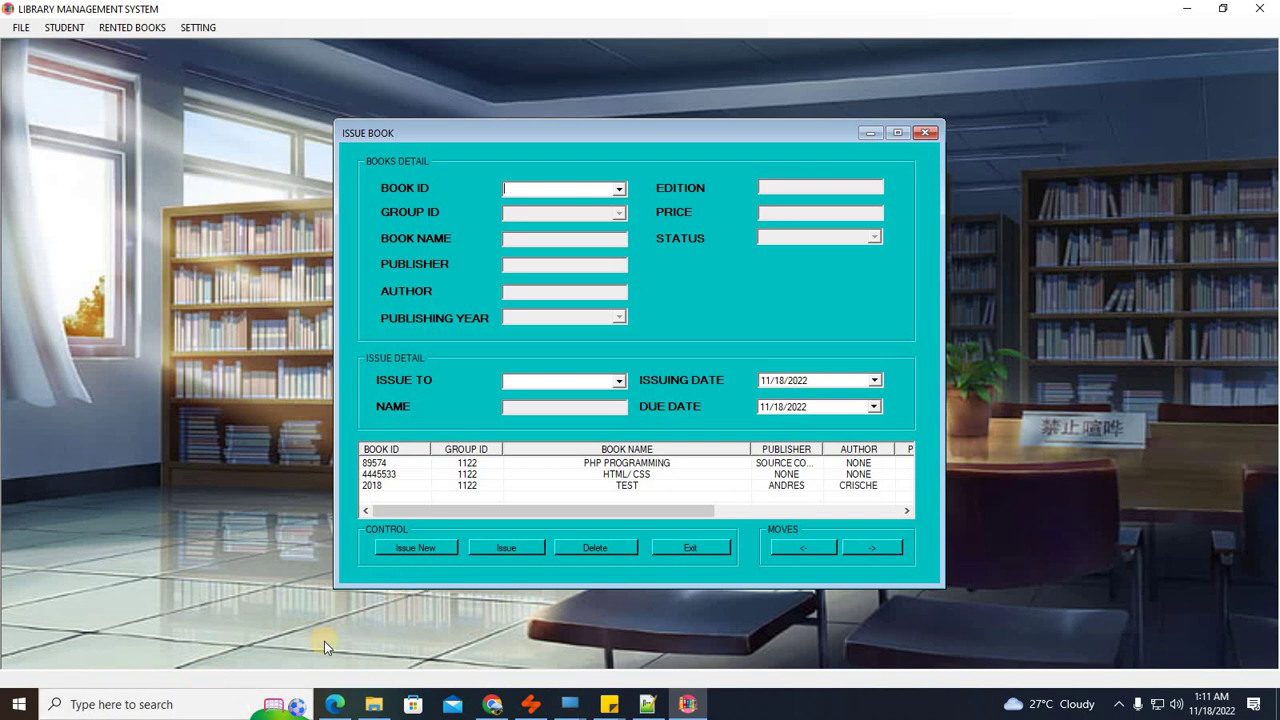
# Step: Switch to Visual Studio 2022 and clear the running library system and the browser window off the desktop
pyautogui.click(199, 704)
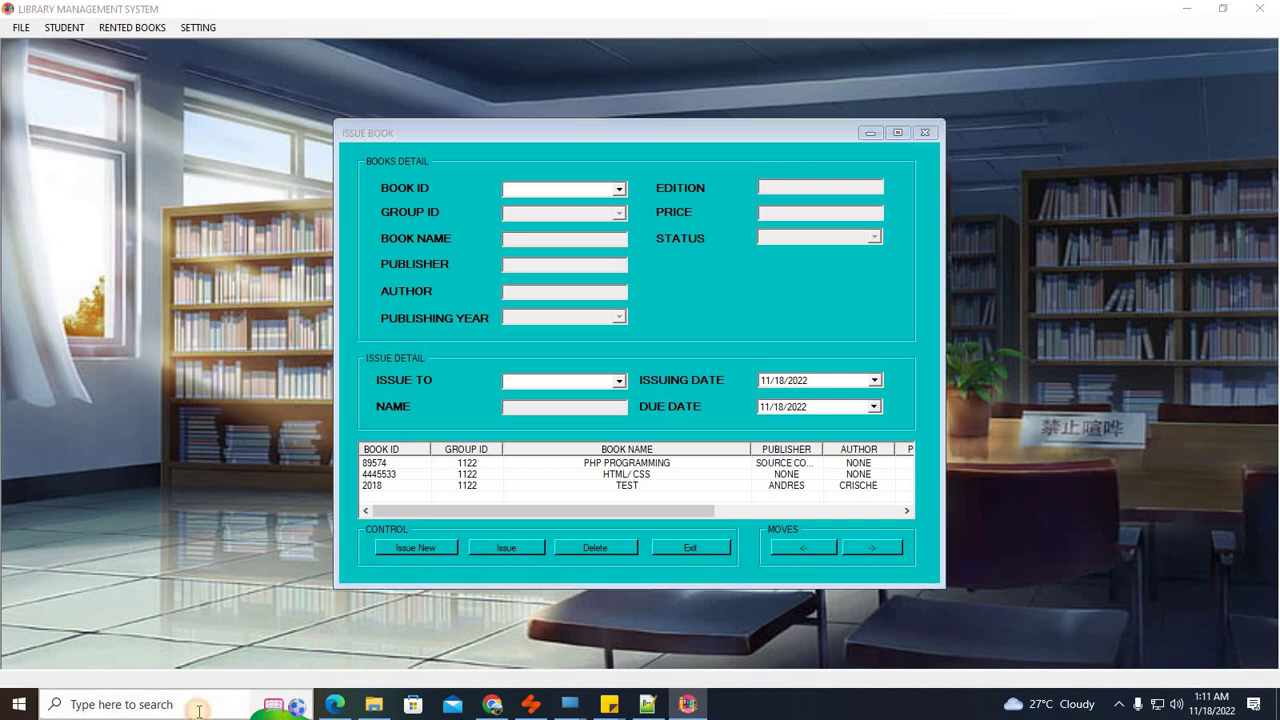
pyautogui.write('vis')
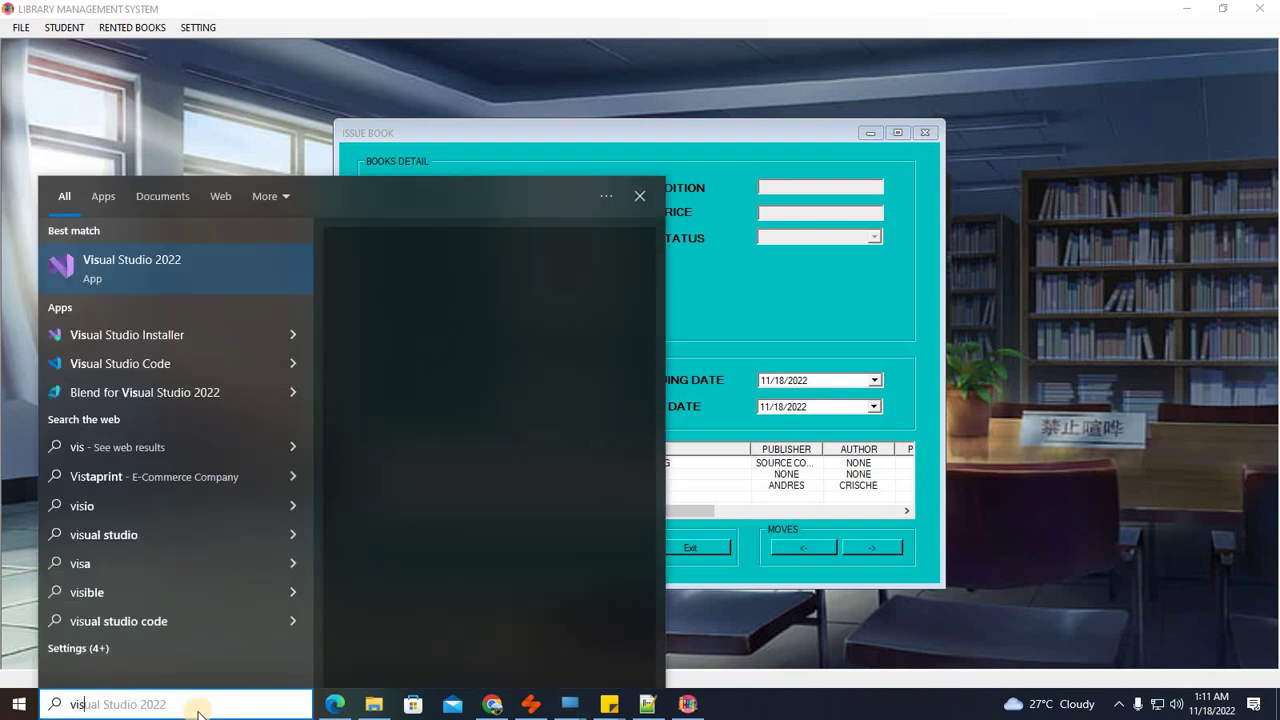
pyautogui.click(470, 348)
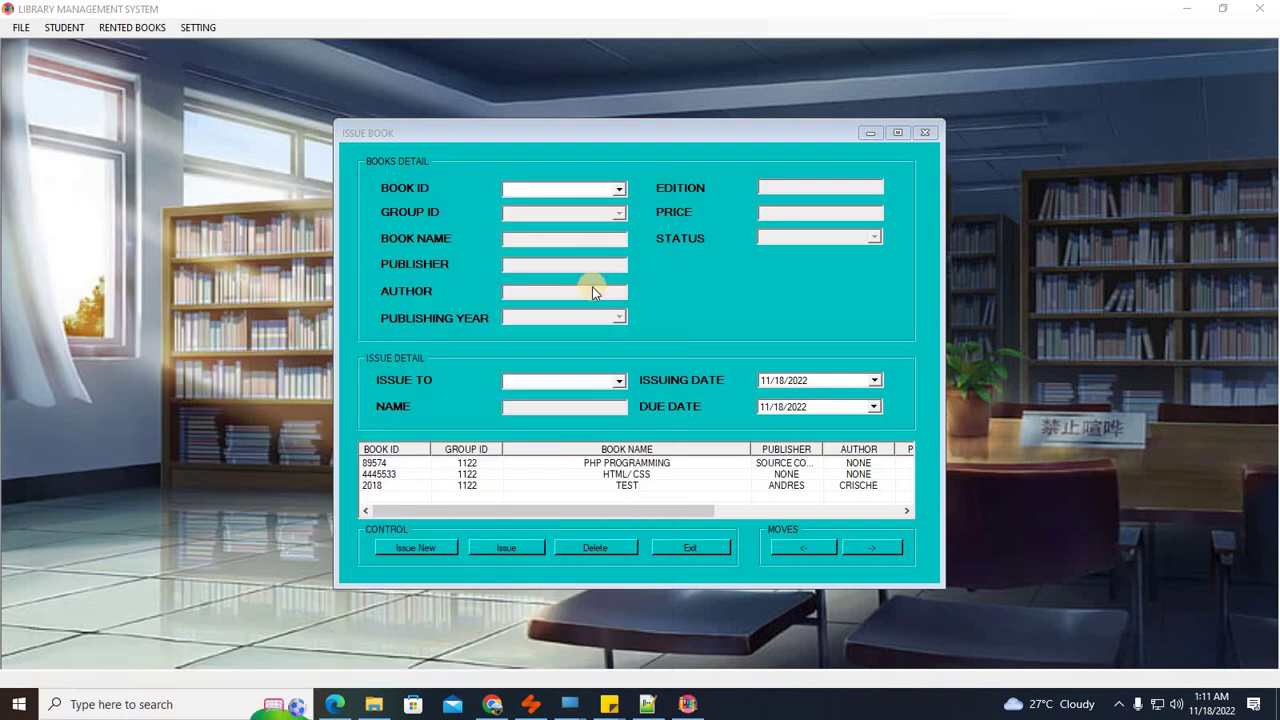
pyautogui.click(632, 138)
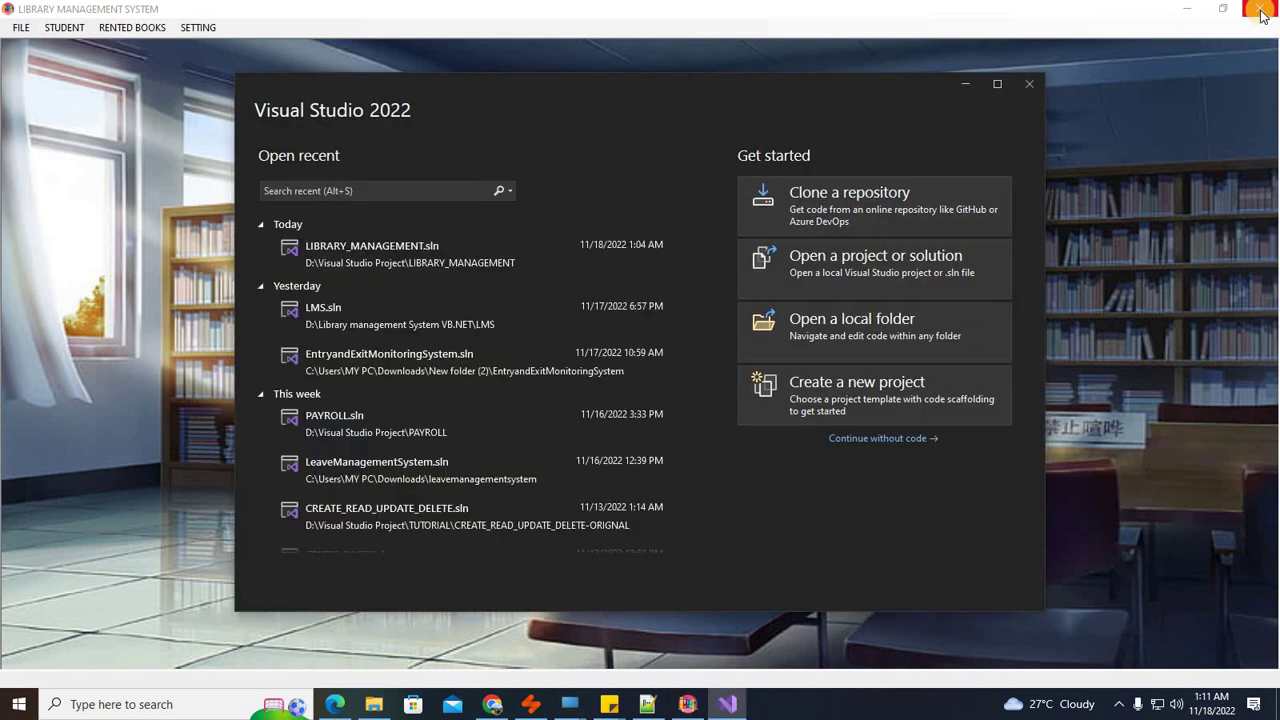
pyautogui.click(1262, 14)
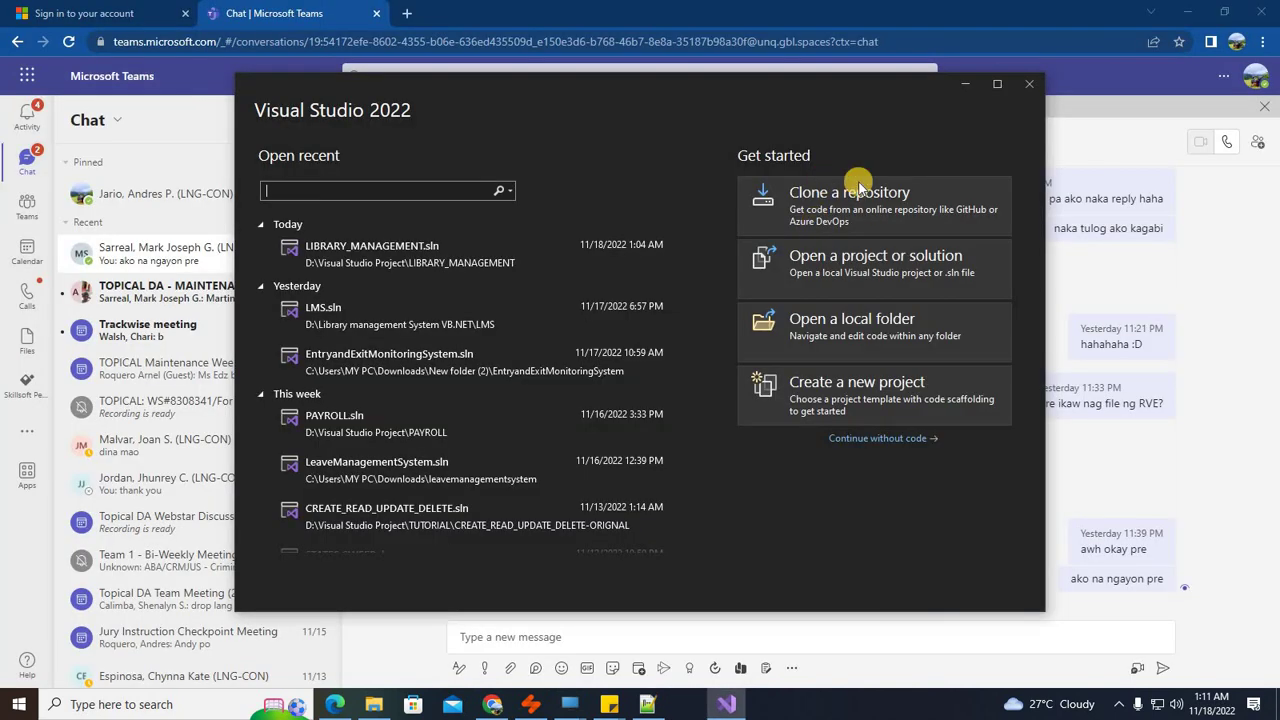
pyautogui.click(1183, 7)
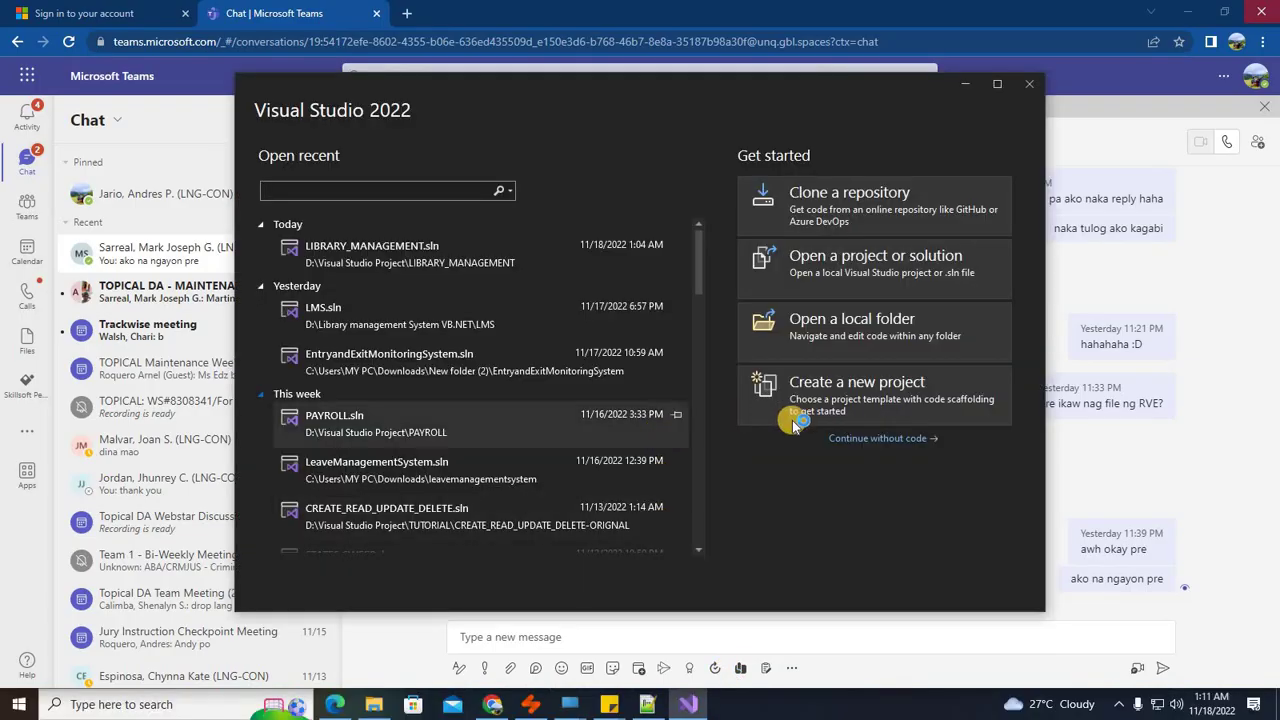
# Step: Create a Visual Basic Windows Forms App (.NET Framework) project named LIBRARY_MANAGEMENT_SYSTEM and enlarge its form to about 1004 x 604, saving it
pyautogui.click(780, 414)
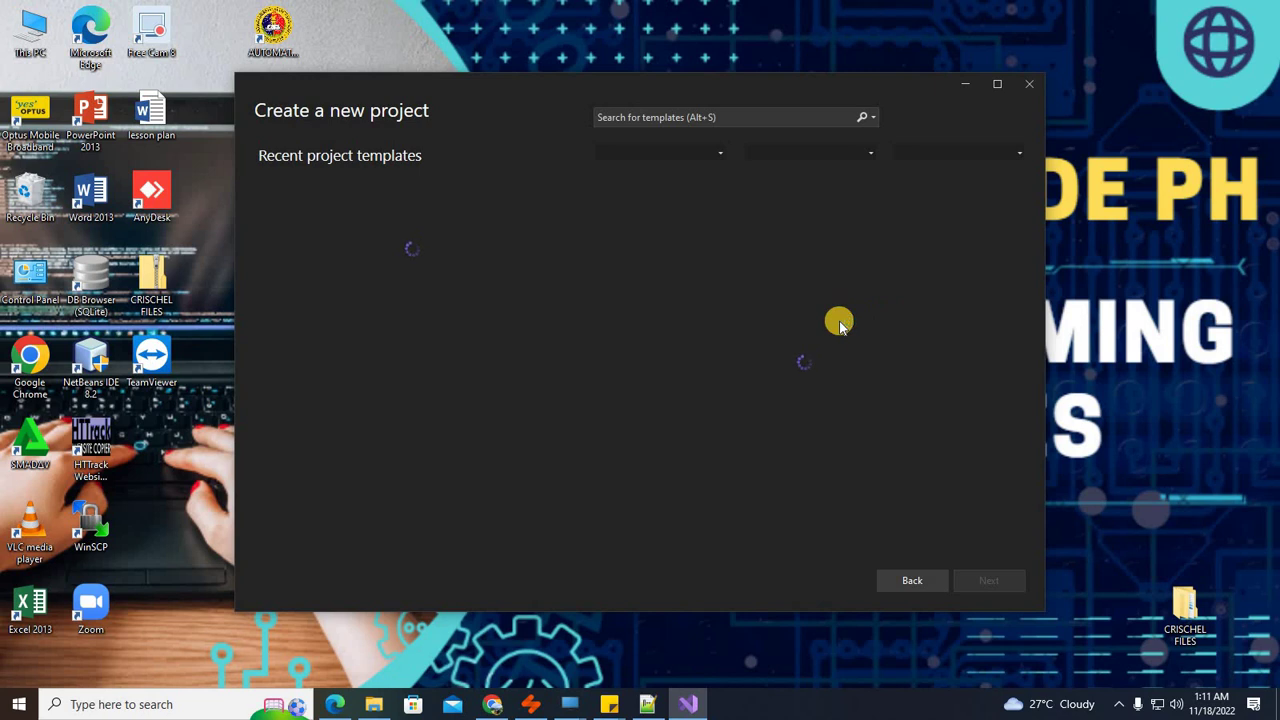
pyautogui.click(988, 586)
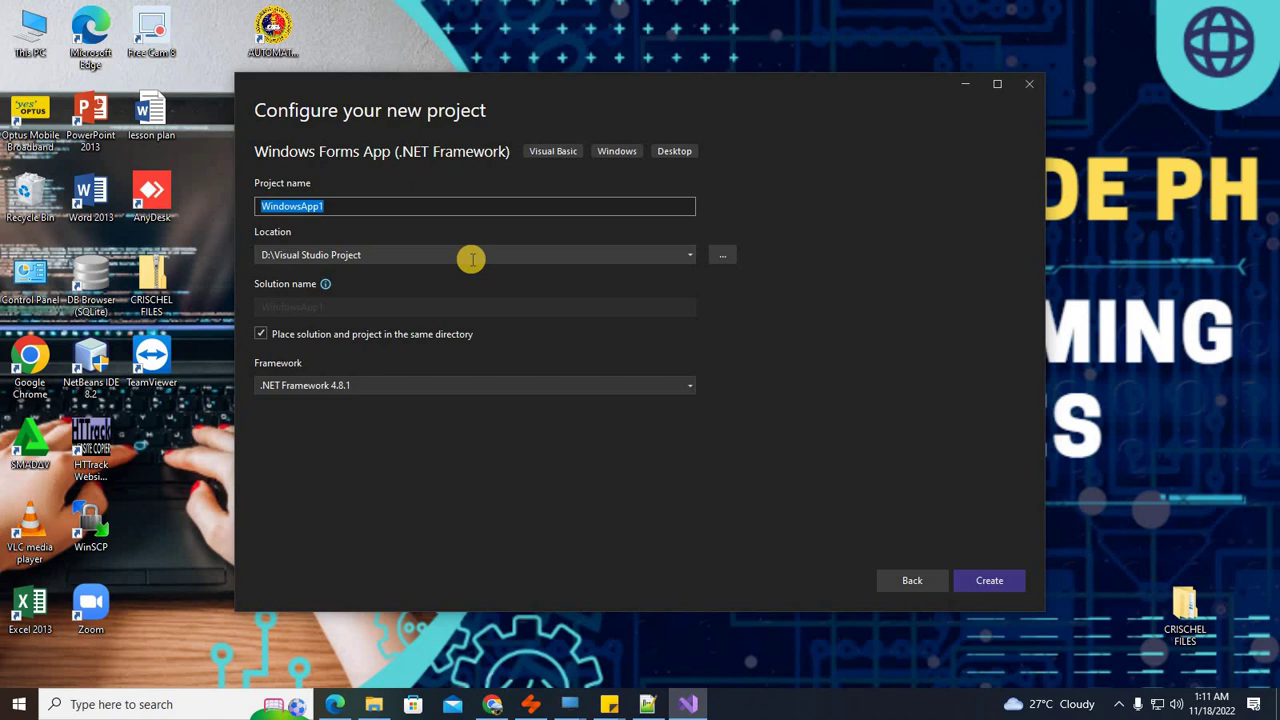
pyautogui.write('LIBRARY_MANAGEMENT_SYSTEM')
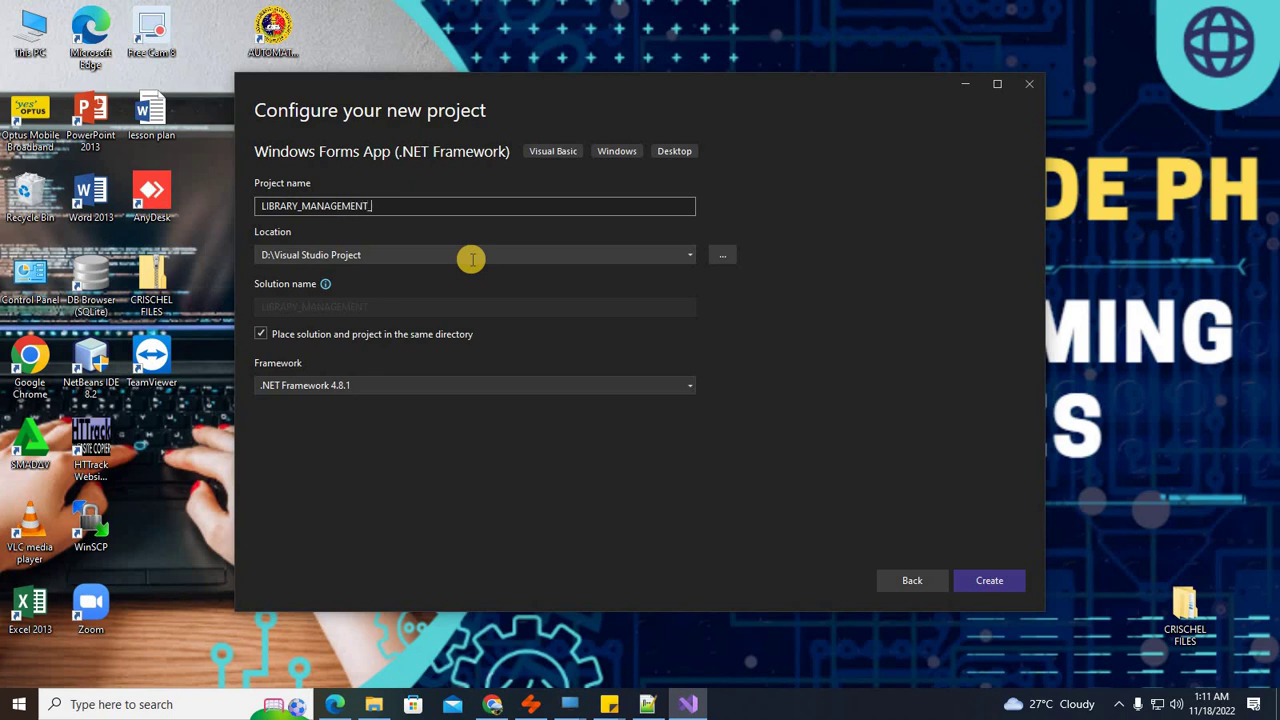
pyautogui.click(955, 577)
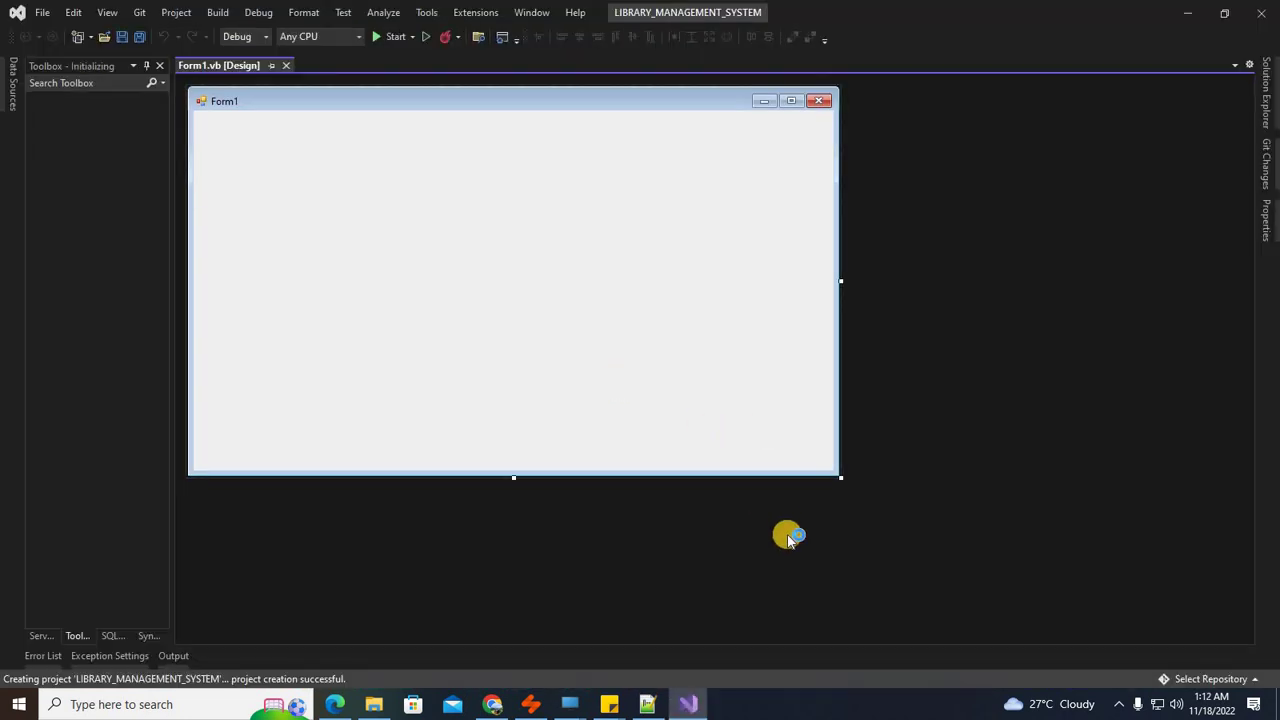
pyautogui.moveTo(838, 478); pyautogui.dragTo(989, 567)
pyautogui.hotkey('ctrl', 's')
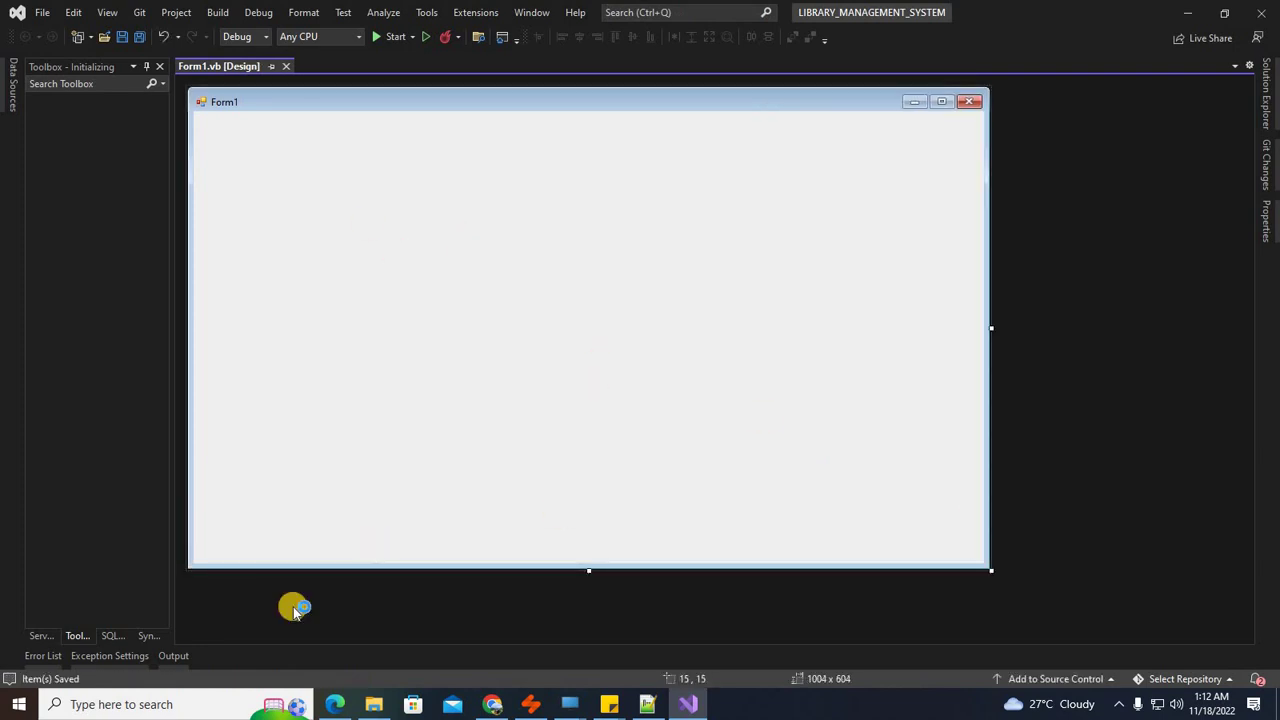
# Step: Switch to Access 2013 and start a blank desktop database, dismissing the Office activation wizard
pyautogui.click(184, 702)
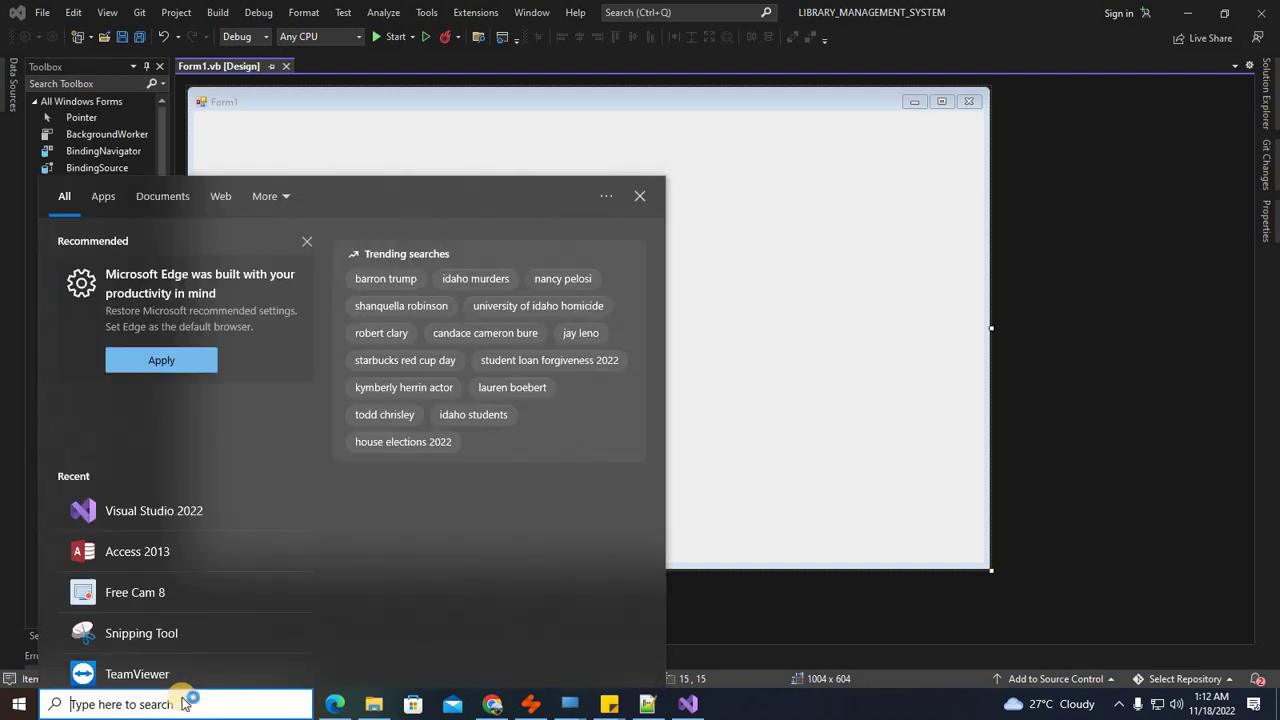
pyautogui.write('ACC')
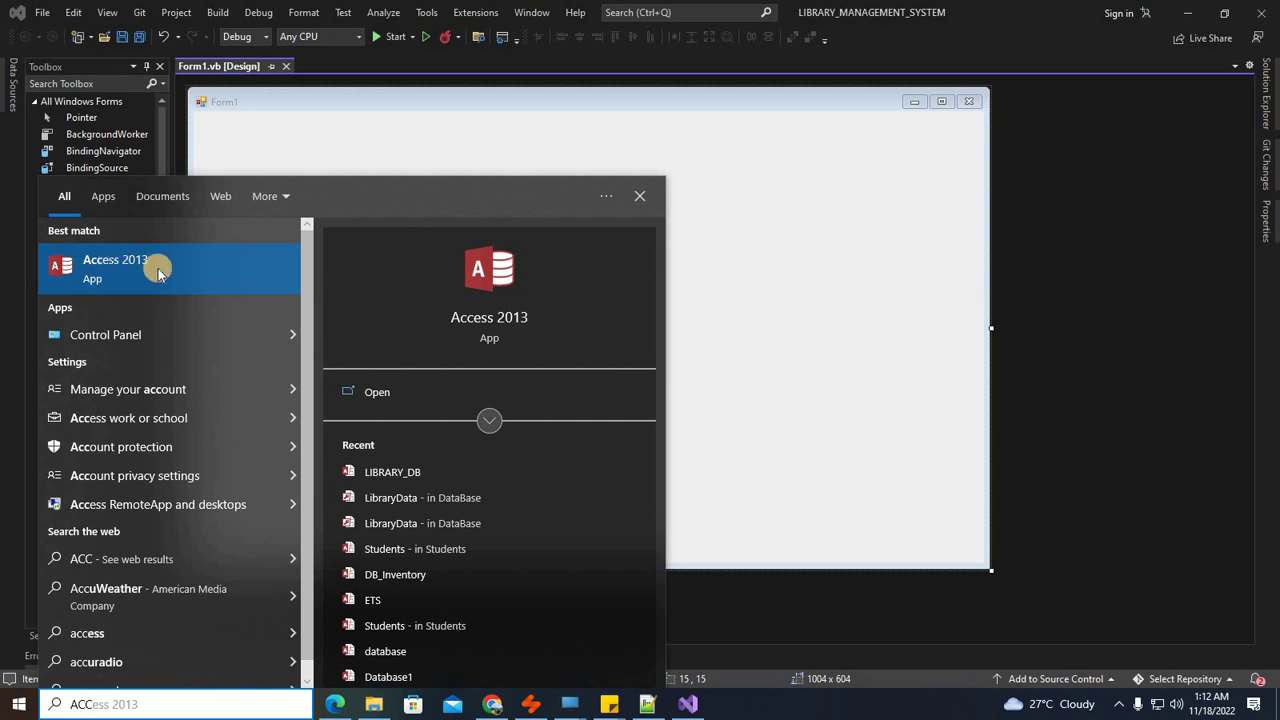
pyautogui.click(496, 324)
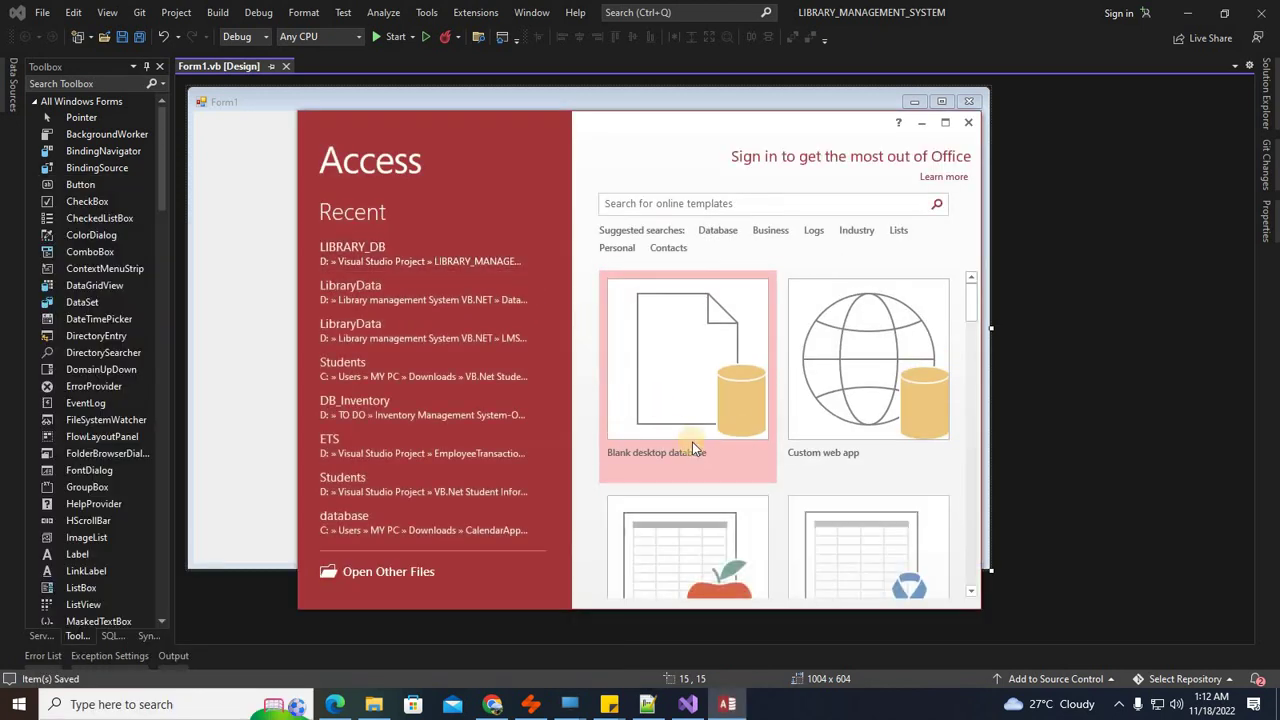
pyautogui.click(680, 388)
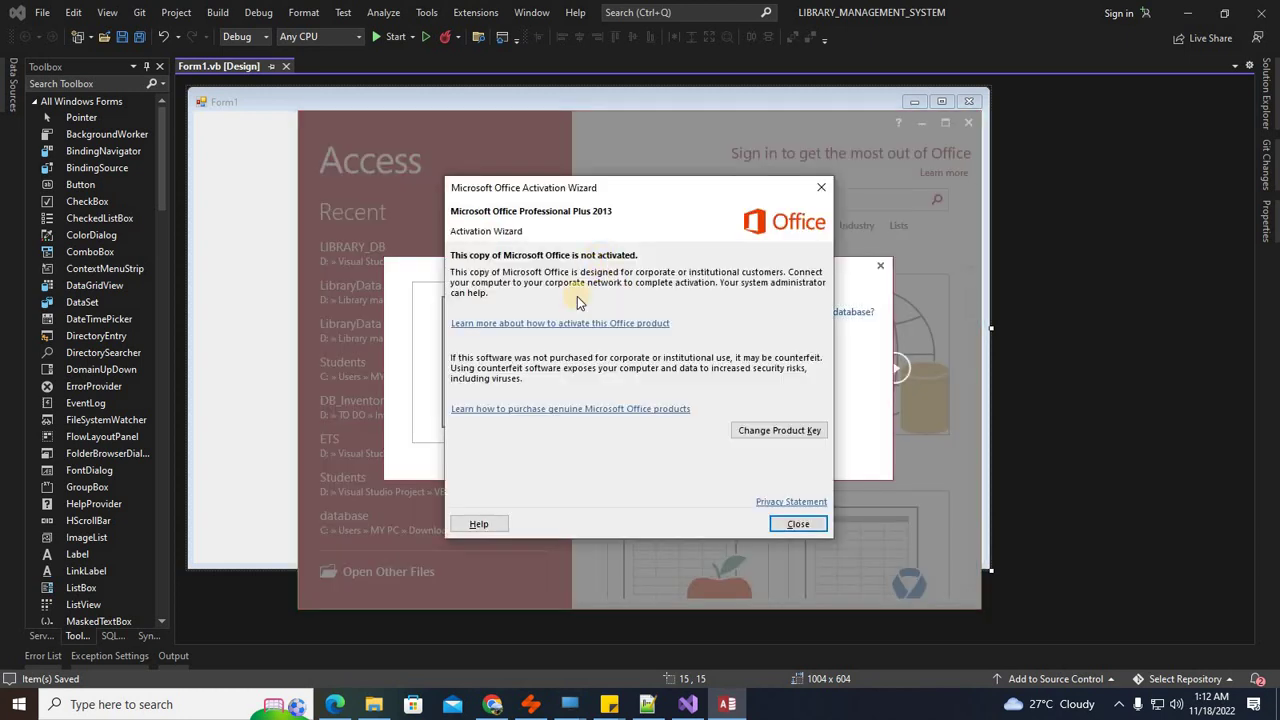
pyautogui.click(790, 524)
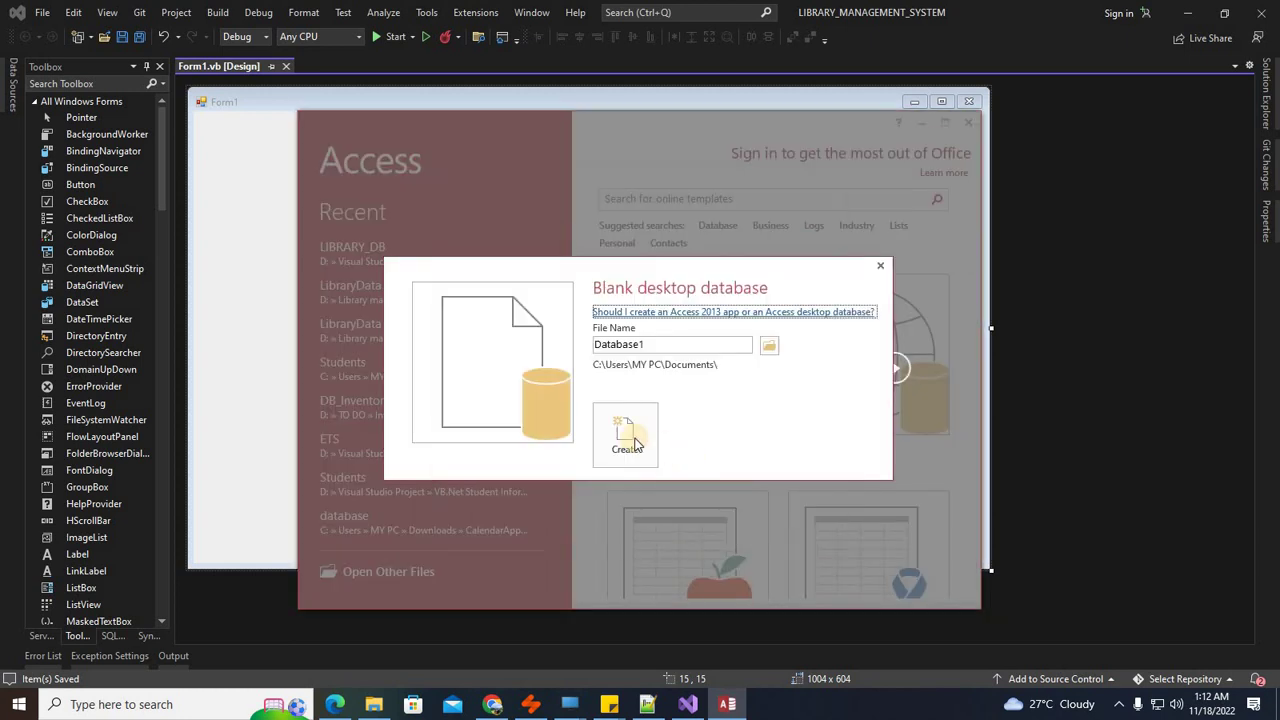
# Step: Name the new database file LIBRARY_DB
pyautogui.click(651, 344)
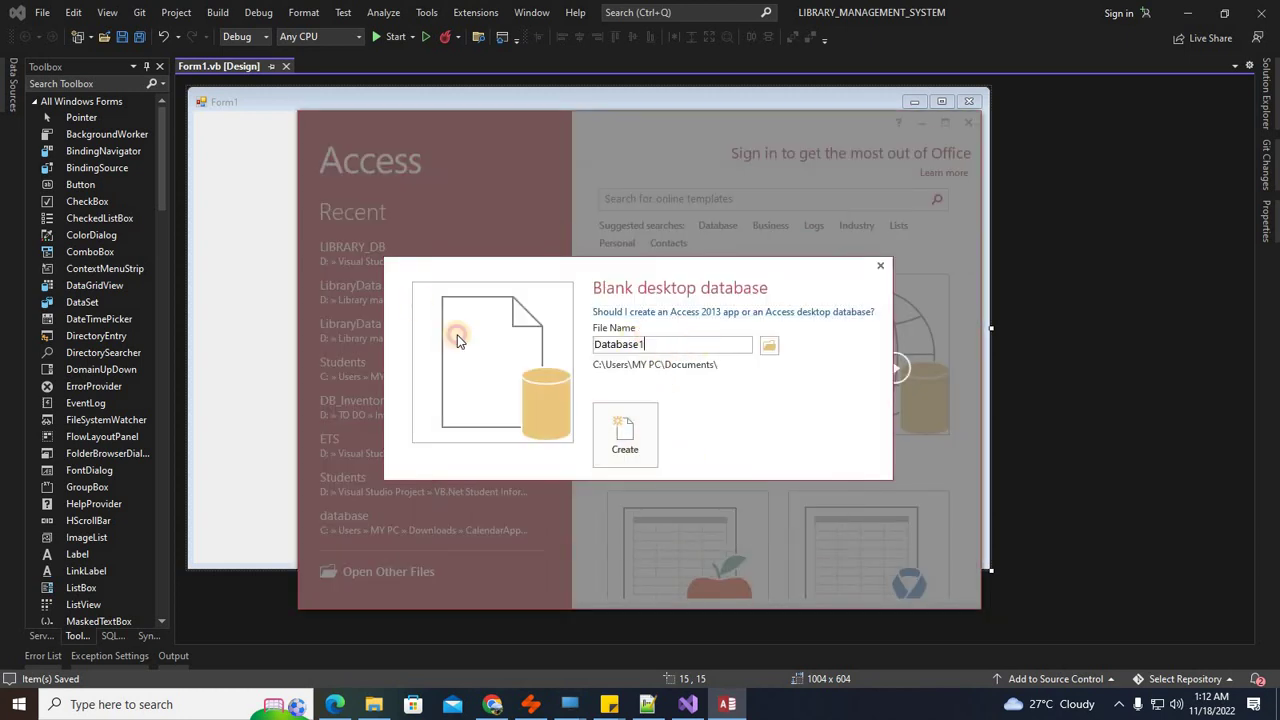
pyautogui.hotkey('ctrl', 'a')
pyautogui.write('L')
# Step: Browse to D:\Visual Studio Project\LIBRARY_MANAGEMENT_SYSTEM\bin\Debug as the save location for the database
pyautogui.click(769, 345)
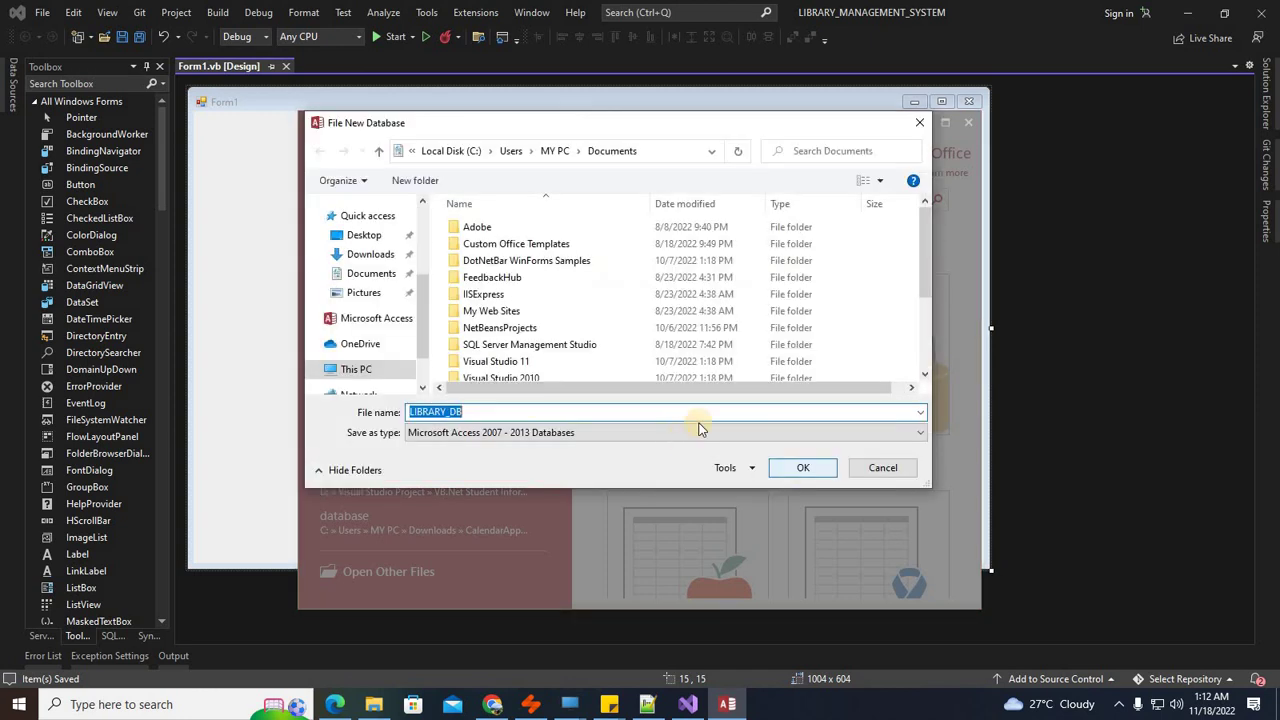
pyautogui.scroll(-1, 420, 332)
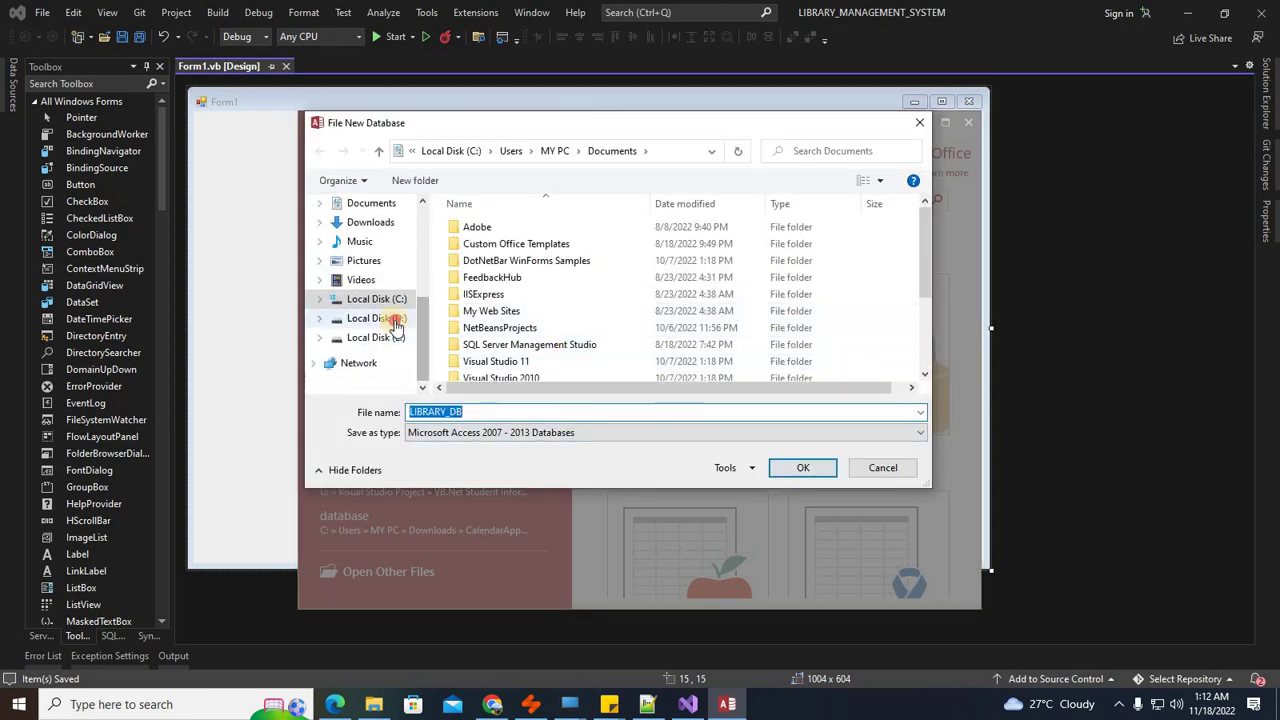
pyautogui.click(378, 318)
pyautogui.scroll(-1, 567, 308)
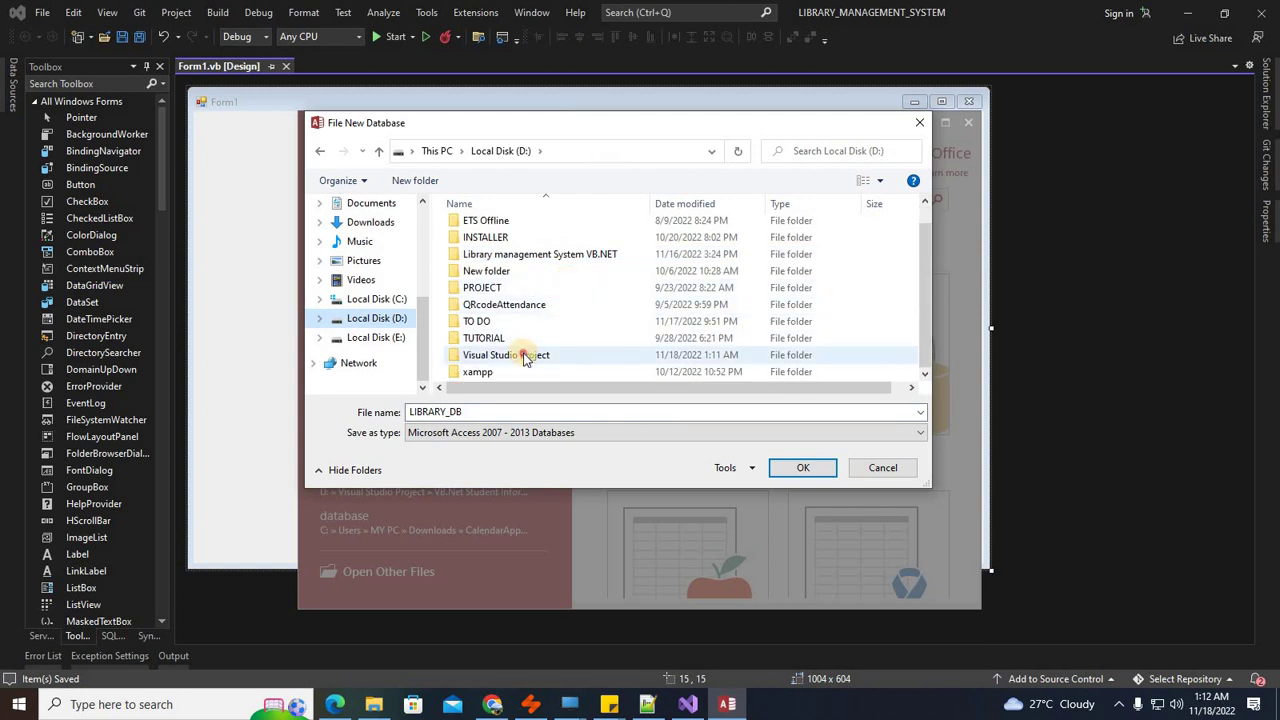
pyautogui.doubleClick(528, 349)
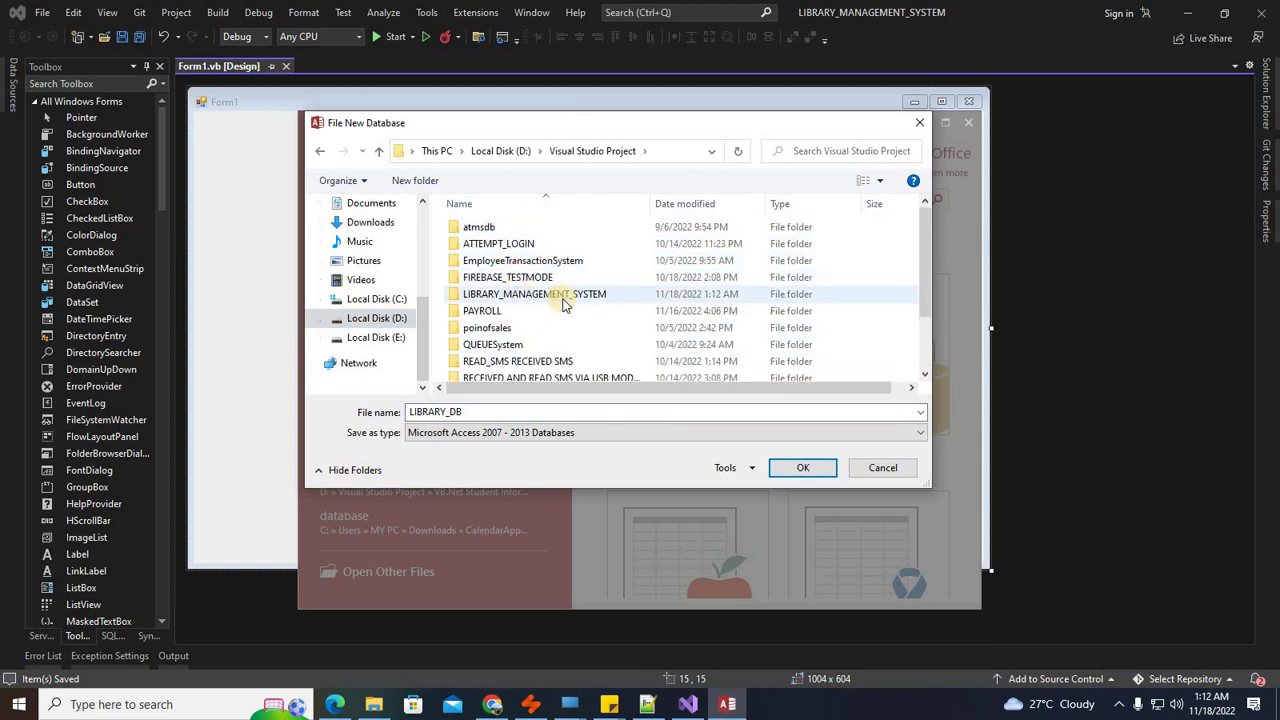
pyautogui.doubleClick(534, 294)
pyautogui.doubleClick(494, 230)
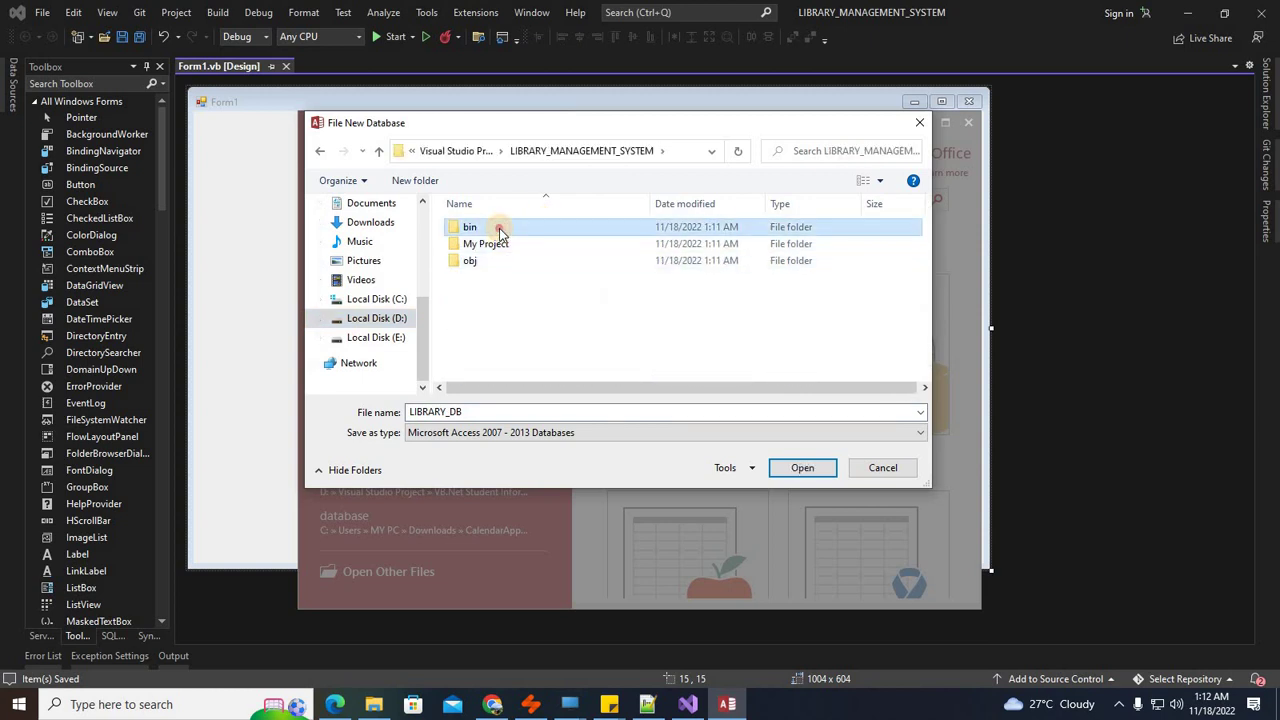
pyautogui.click(500, 229)
pyautogui.doubleClick(500, 229)
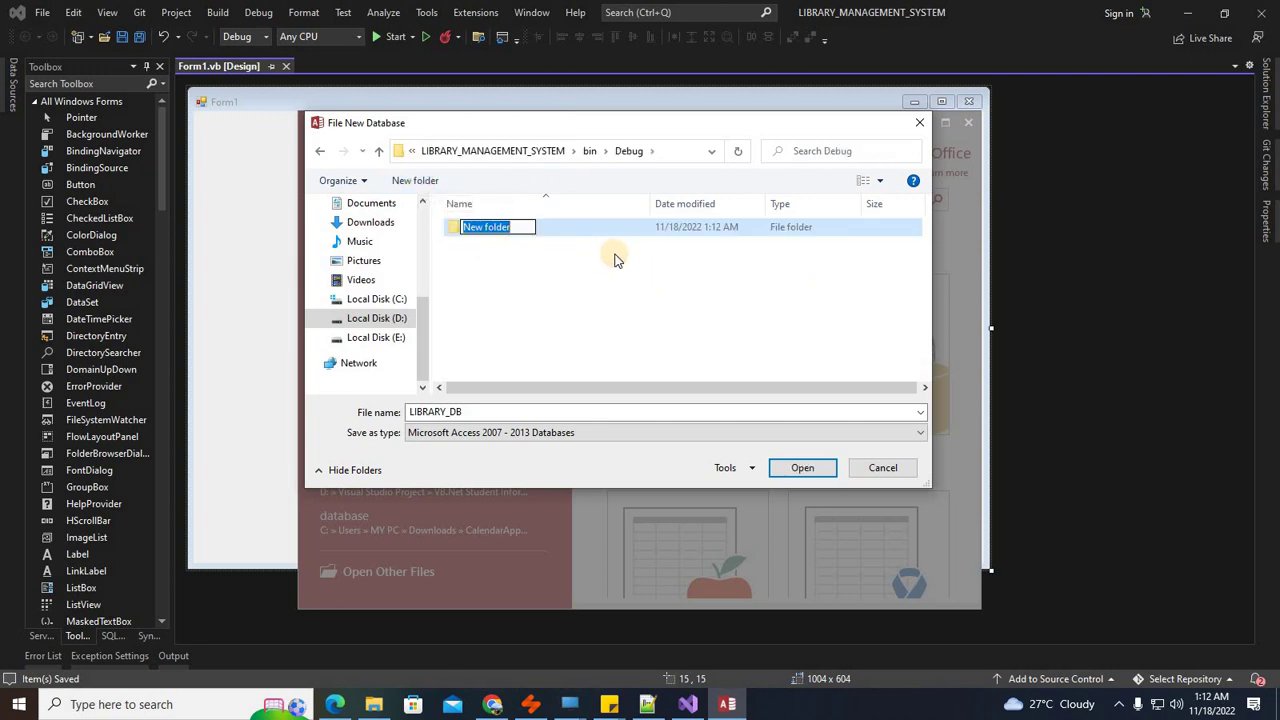
# Step: Add a folder named Database inside the Debug folder and open it
pyautogui.write('DB')
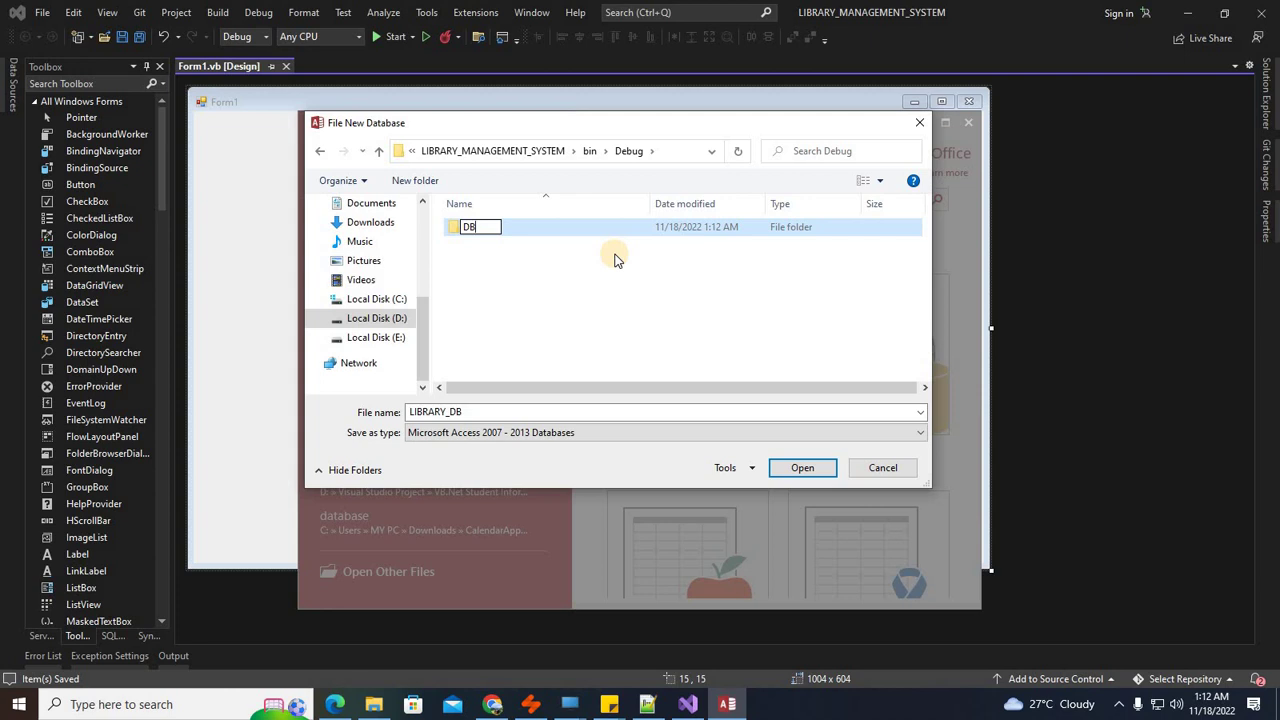
pyautogui.press('BackSpace')
pyautogui.write('tabase')
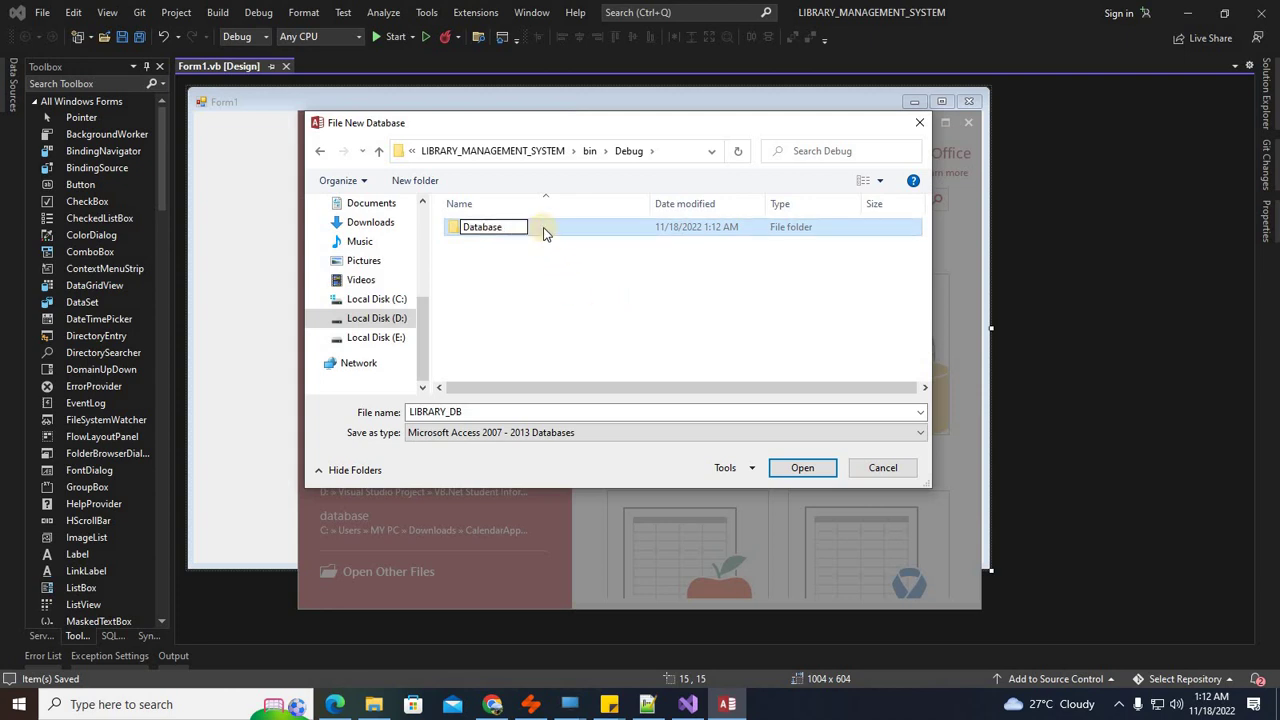
pyautogui.press('Return')
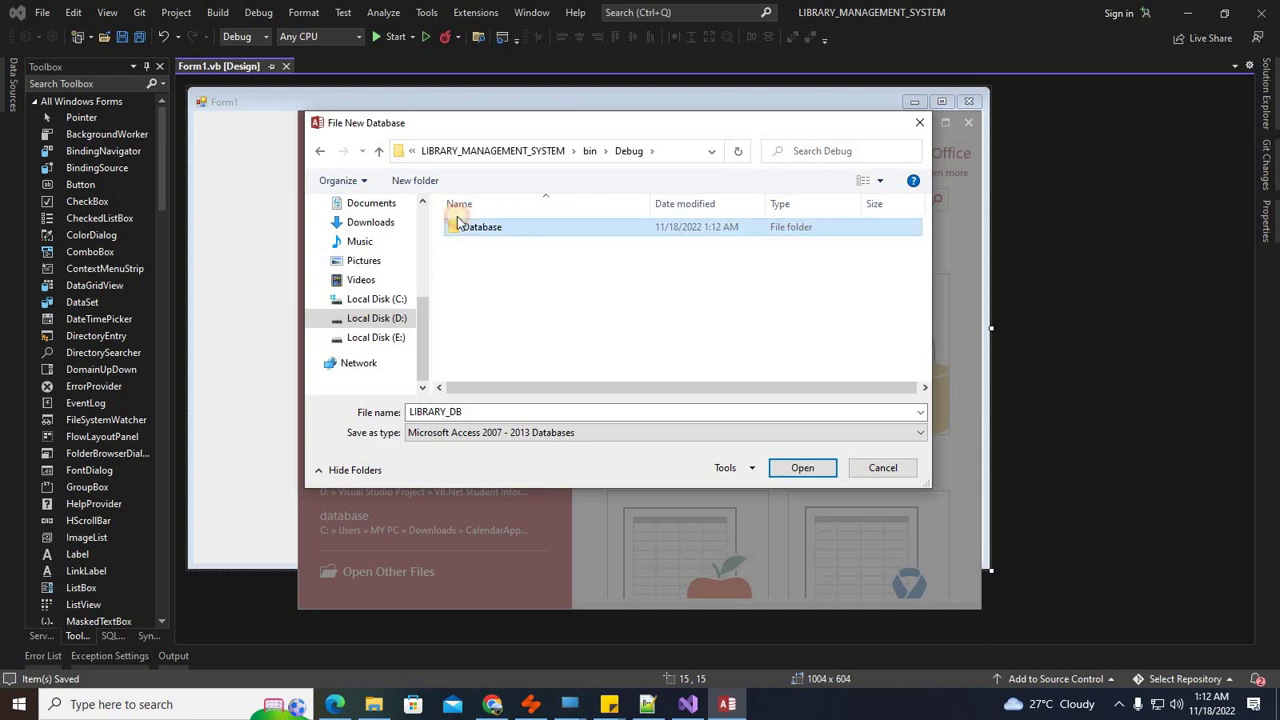
pyautogui.doubleClick(460, 228)
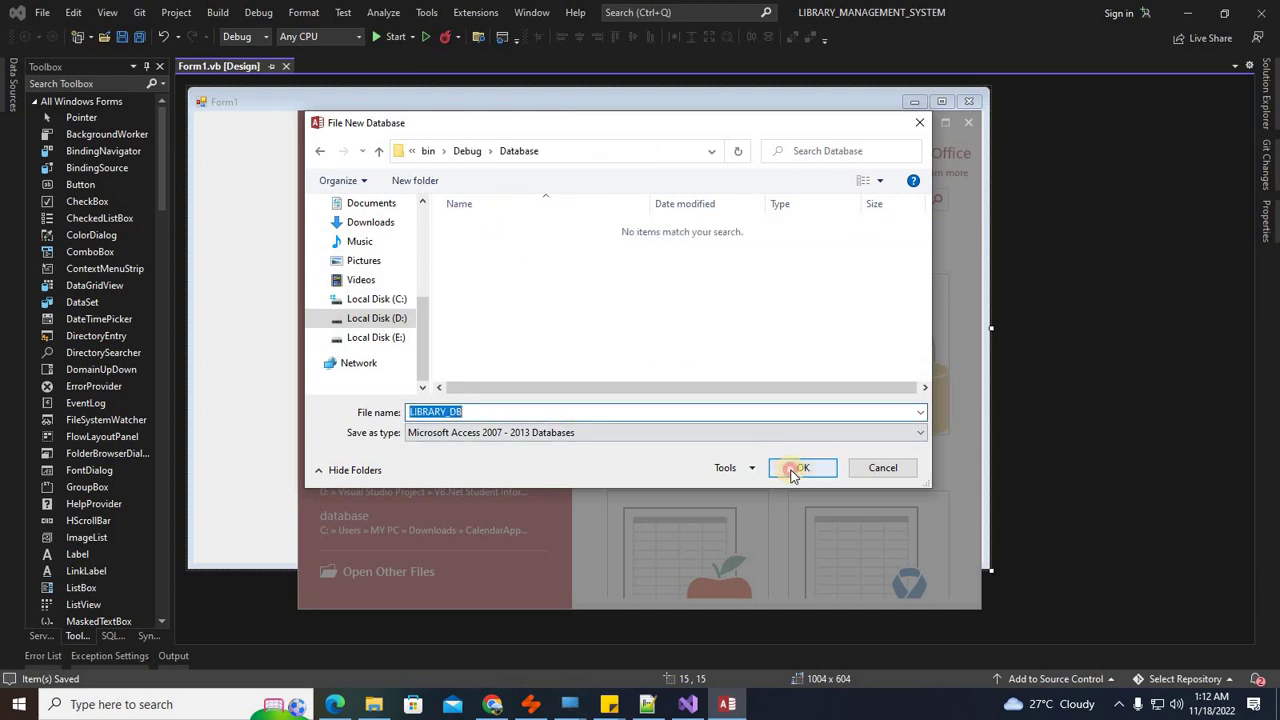
# Step: Confirm the Database folder as the save location and create the LIBRARY_DB.accdb database
pyautogui.click(796, 467)
pyautogui.click(625, 438)
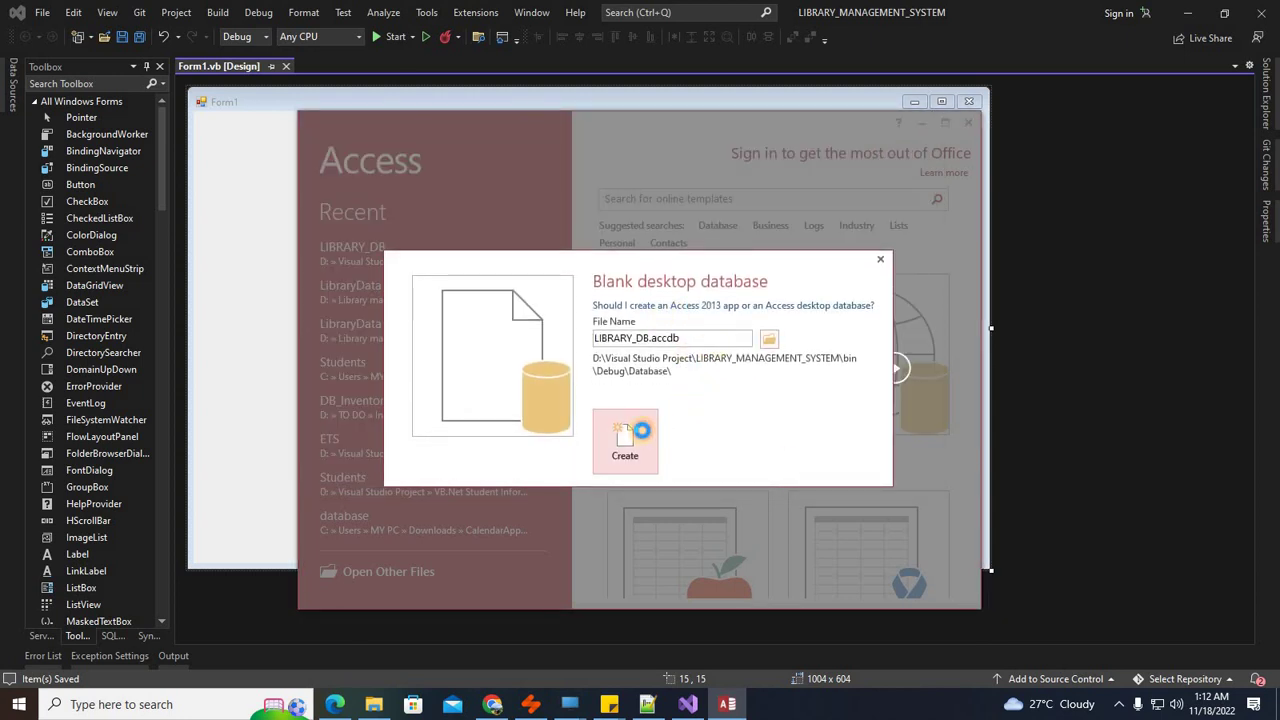
pyautogui.click(945, 105)
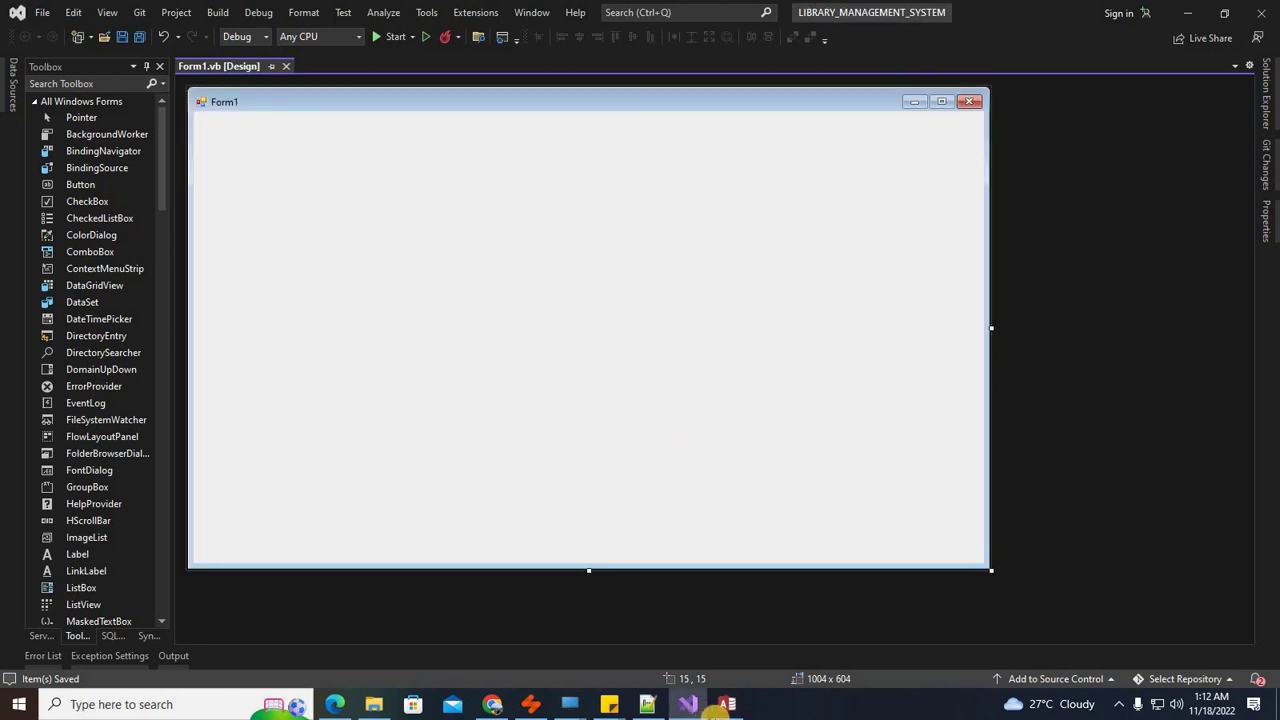
# Step: Switch to Access and save the new table as tbl_books
pyautogui.click(727, 706)
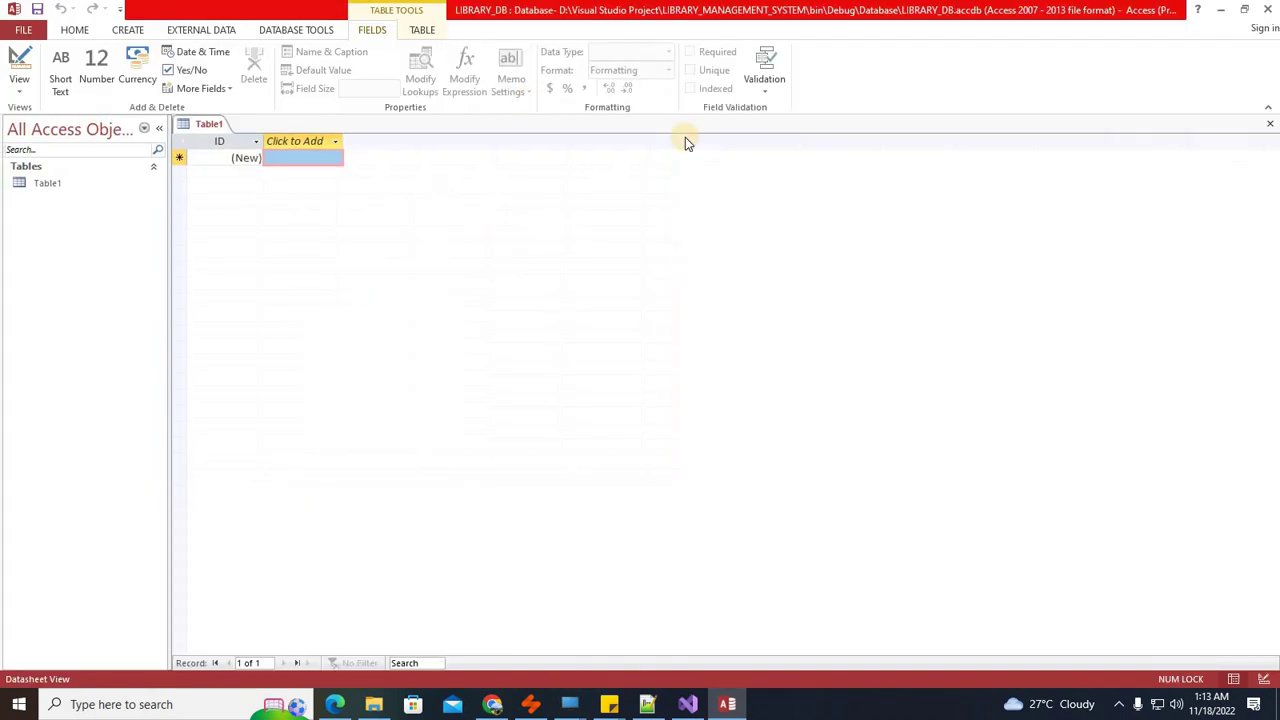
pyautogui.click(939, 124)
pyautogui.hotkey('ctrl', 's')
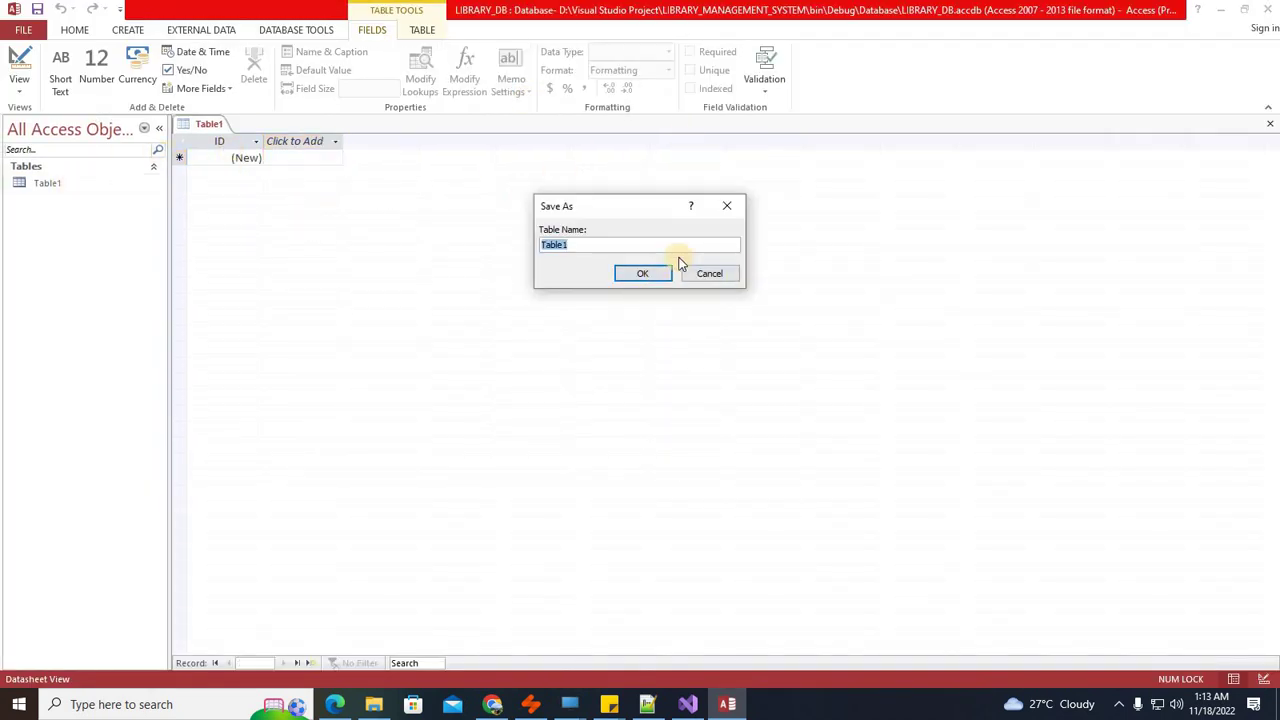
pyautogui.press('capslock')
pyautogui.write('TBL')
pyautogui.press('BackSpace')
pyautogui.press('BackSpace')
pyautogui.press('BackSpace')
pyautogui.press('capslock')
pyautogui.write('tbl_books')
pyautogui.click(660, 274)
# Step: Open tbl_books in Design view and rename its ID field to BOOK_ID
pyautogui.rightClick(229, 131)
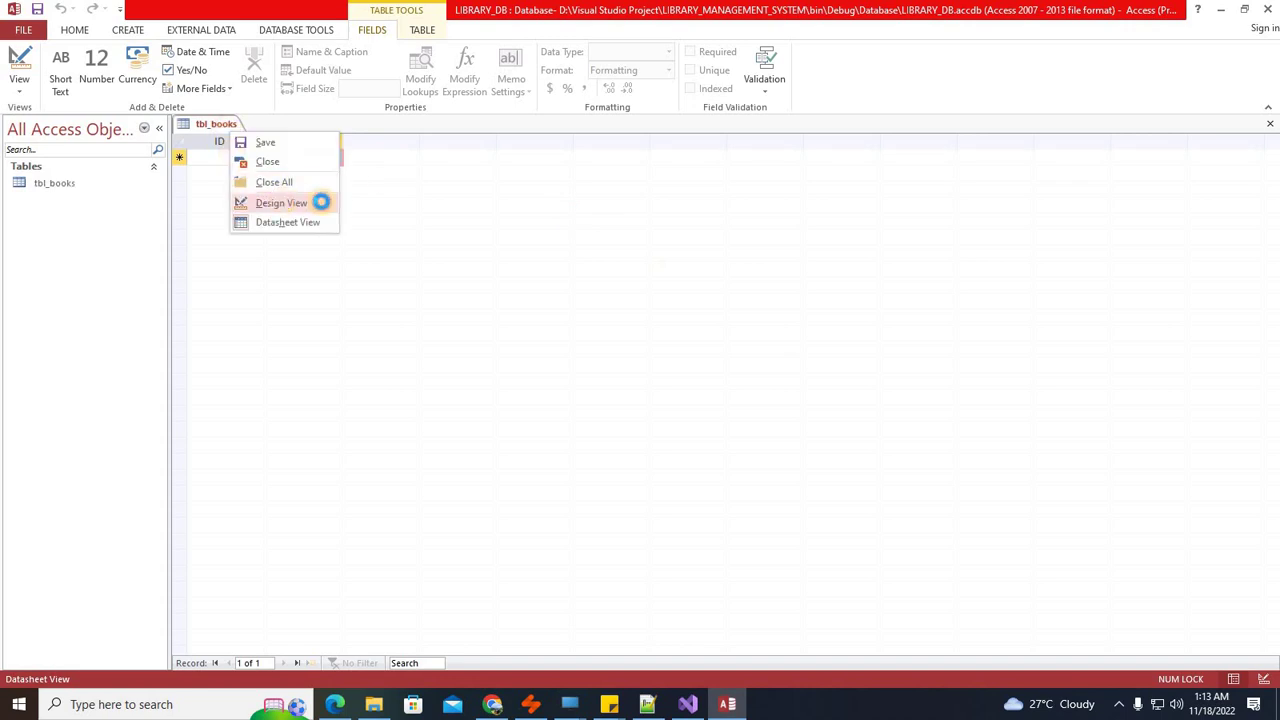
pyautogui.click(316, 200)
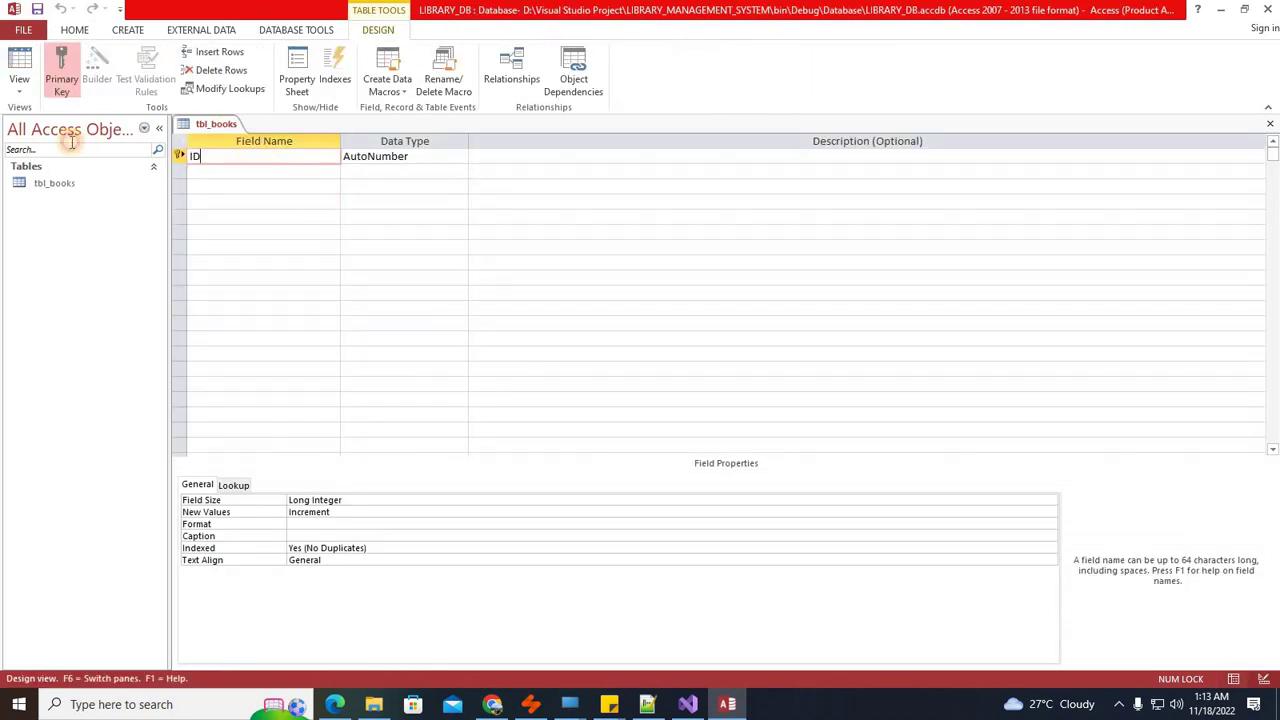
pyautogui.write('b')
pyautogui.press('BackSpace')
pyautogui.press('BackSpace')
pyautogui.press('BackSpace')
pyautogui.press('capslock')
pyautogui.write('OOK_ID')
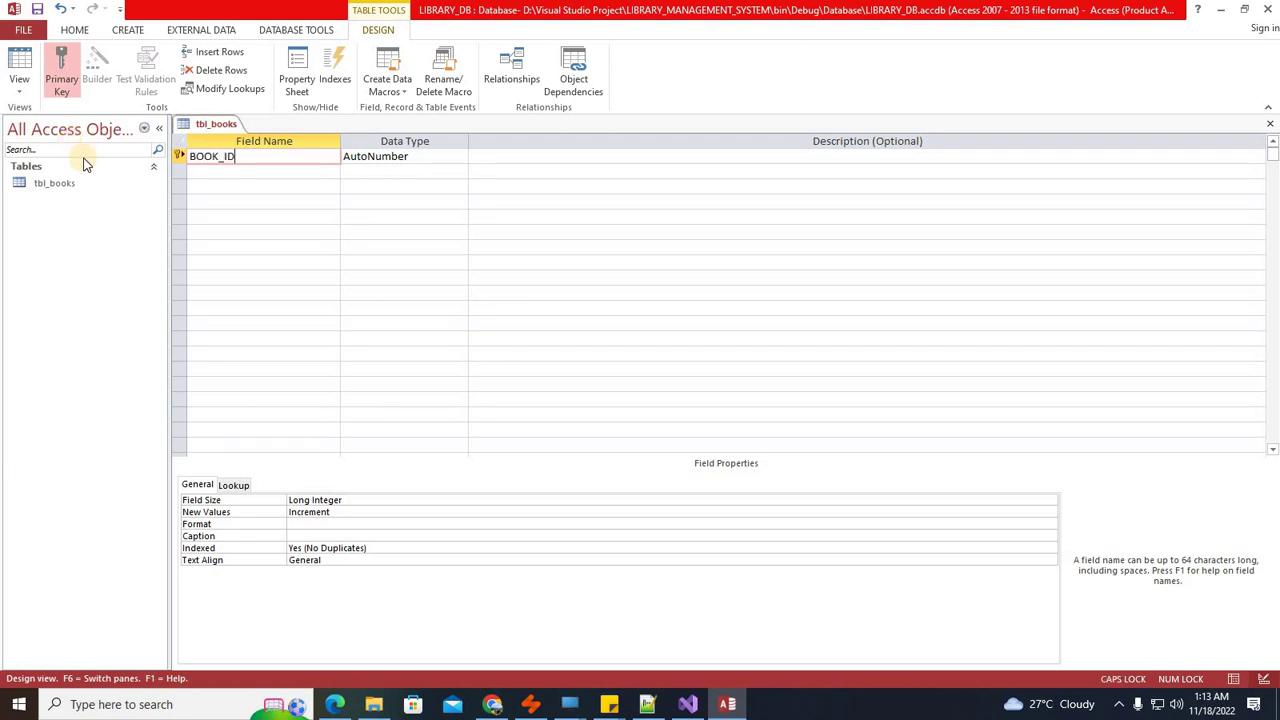
pyautogui.press('Tab')
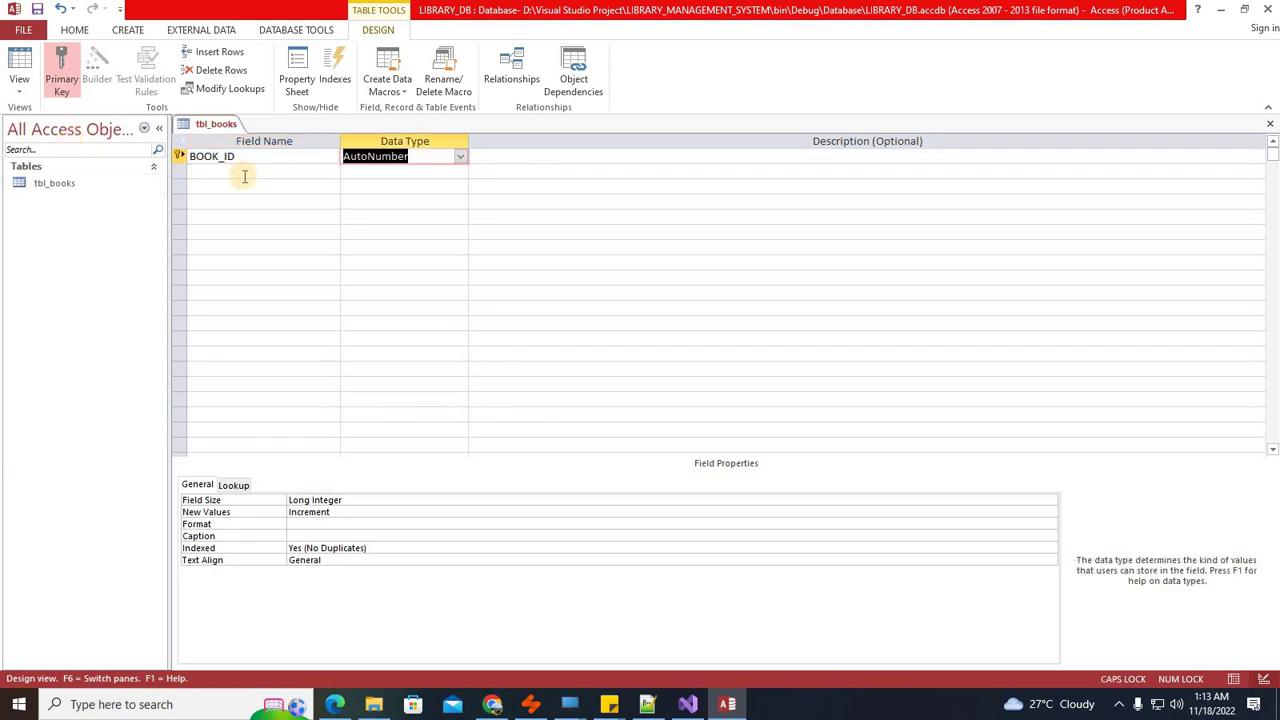
pyautogui.press('Tab')
# Step: Add the fields GROUP_ID, BOOK_NAME and PUBLISHER below BOOK_ID in tbl_books
pyautogui.click(265, 175)
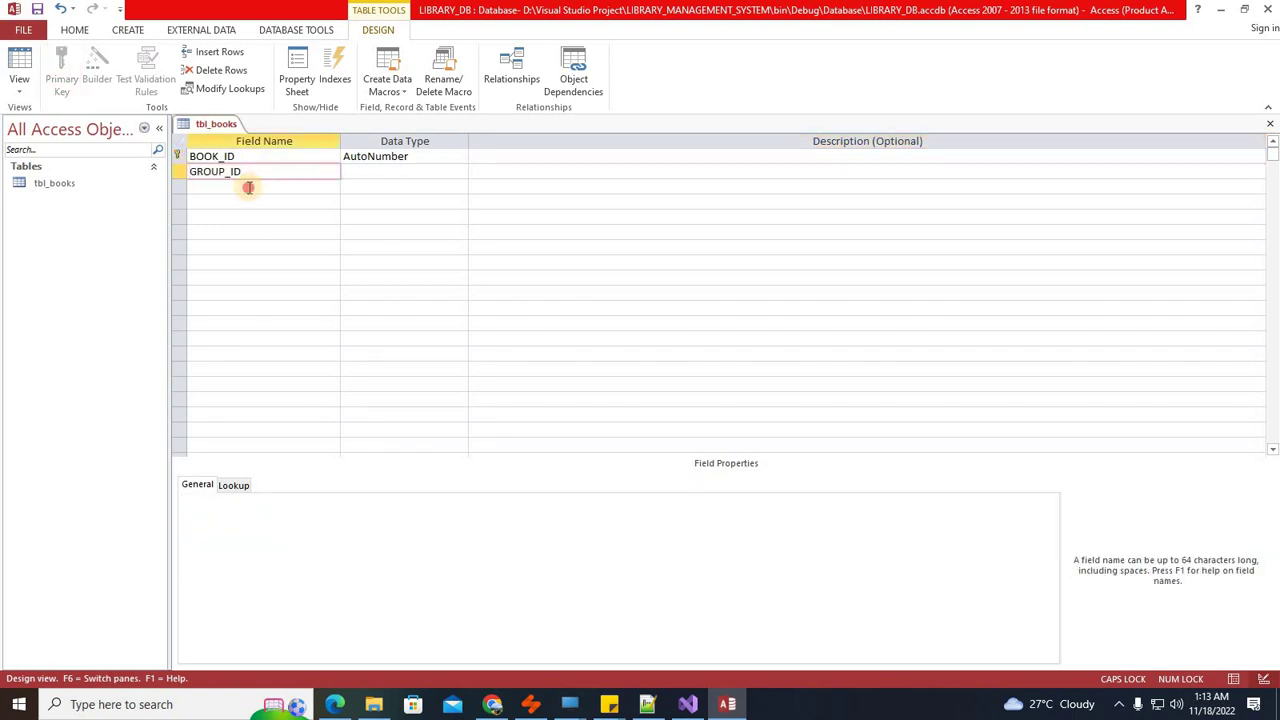
pyautogui.click(249, 187)
pyautogui.write('B')
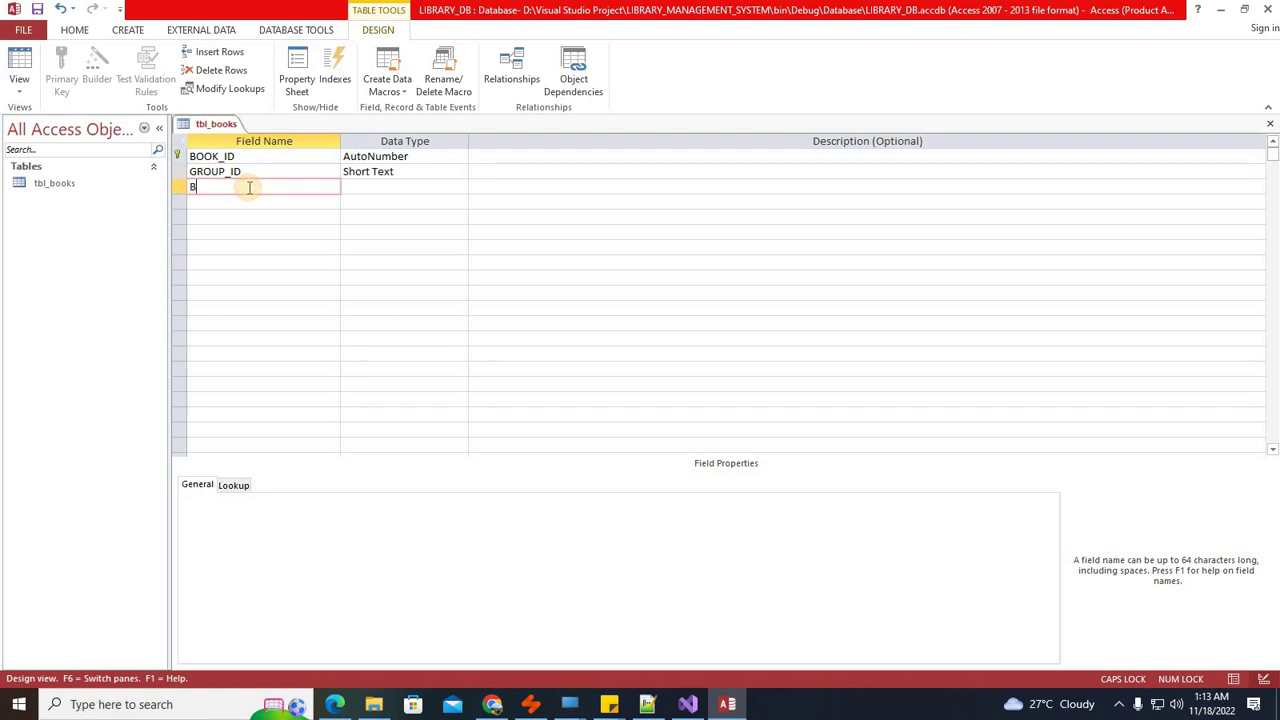
pyautogui.write('OOK_NAME')
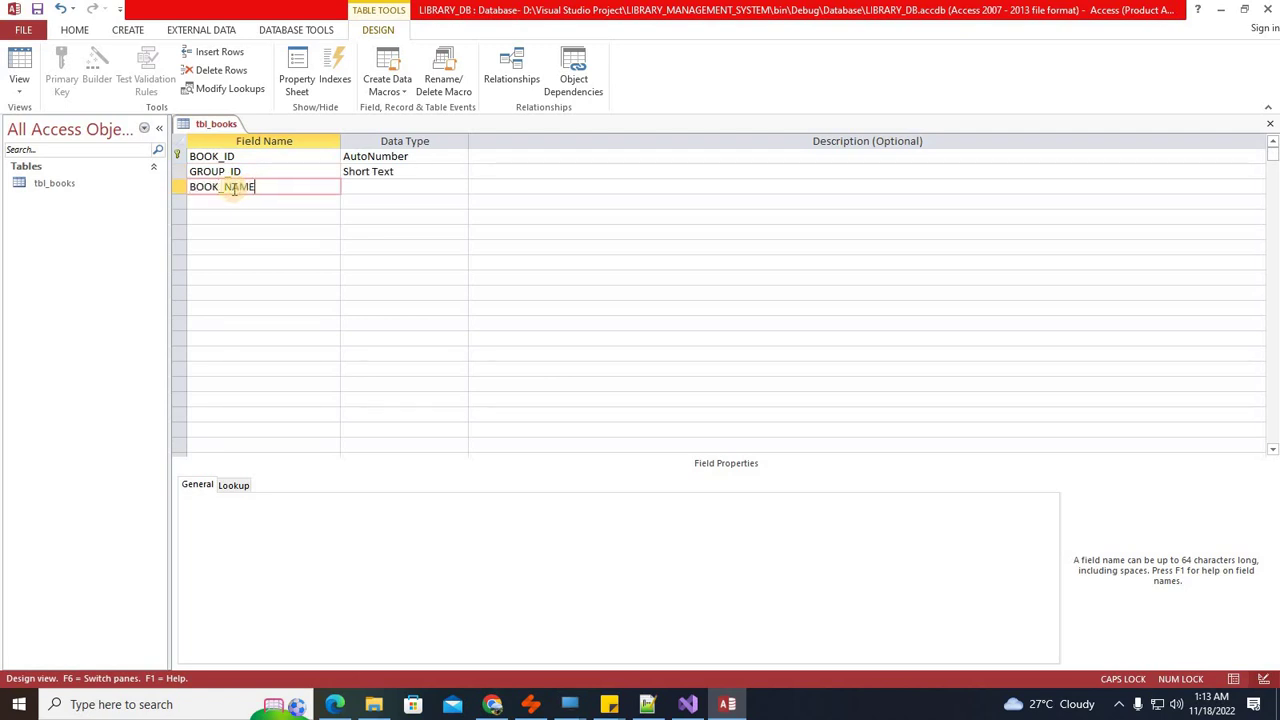
pyautogui.click(230, 203)
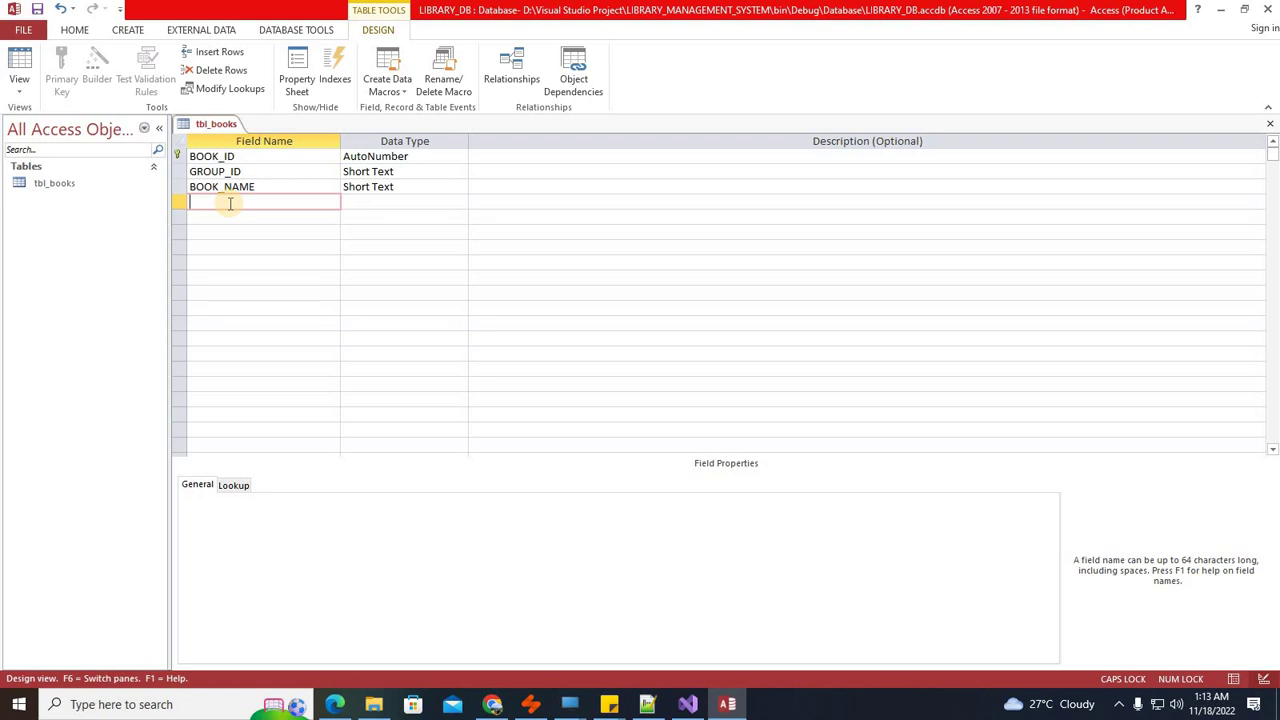
pyautogui.write('PUBLISHER')
# Step: Add the fields AUTHOR, PUBLISHER_YEAR and EDITION below PUBLISHER in tbl_books
pyautogui.click(239, 218)
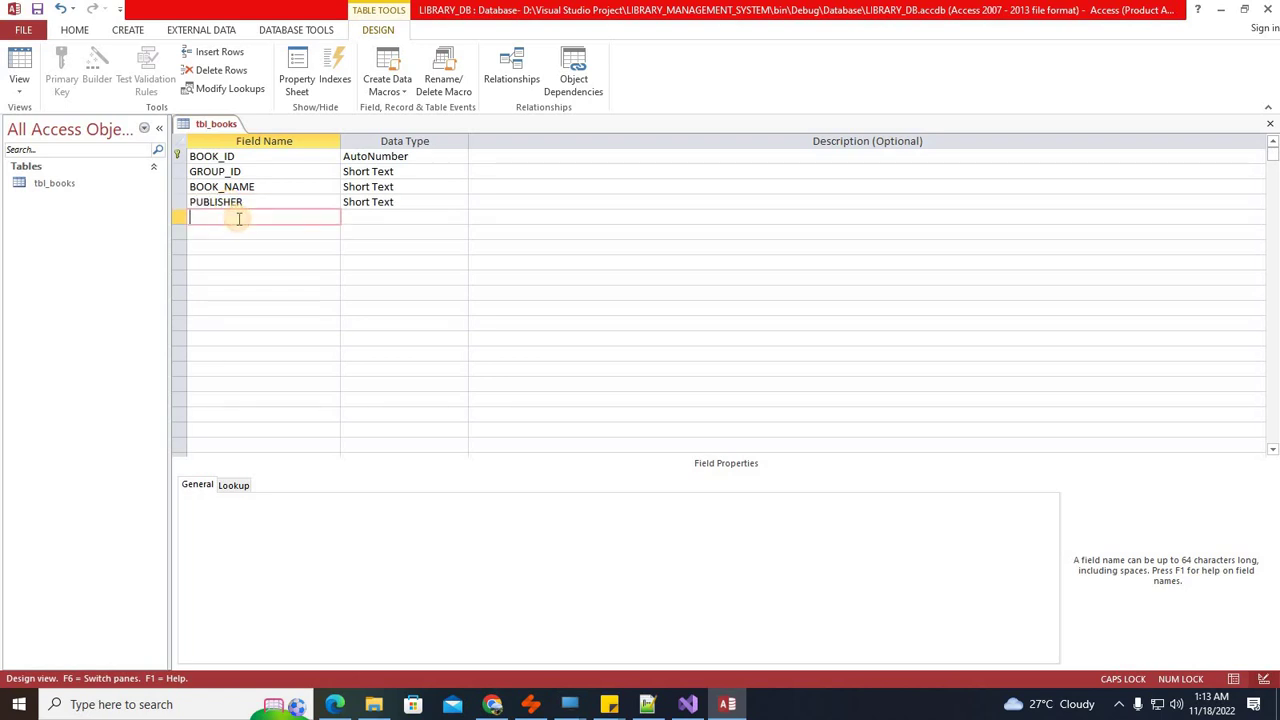
pyautogui.write('AUTHORR')
pyautogui.click(242, 231)
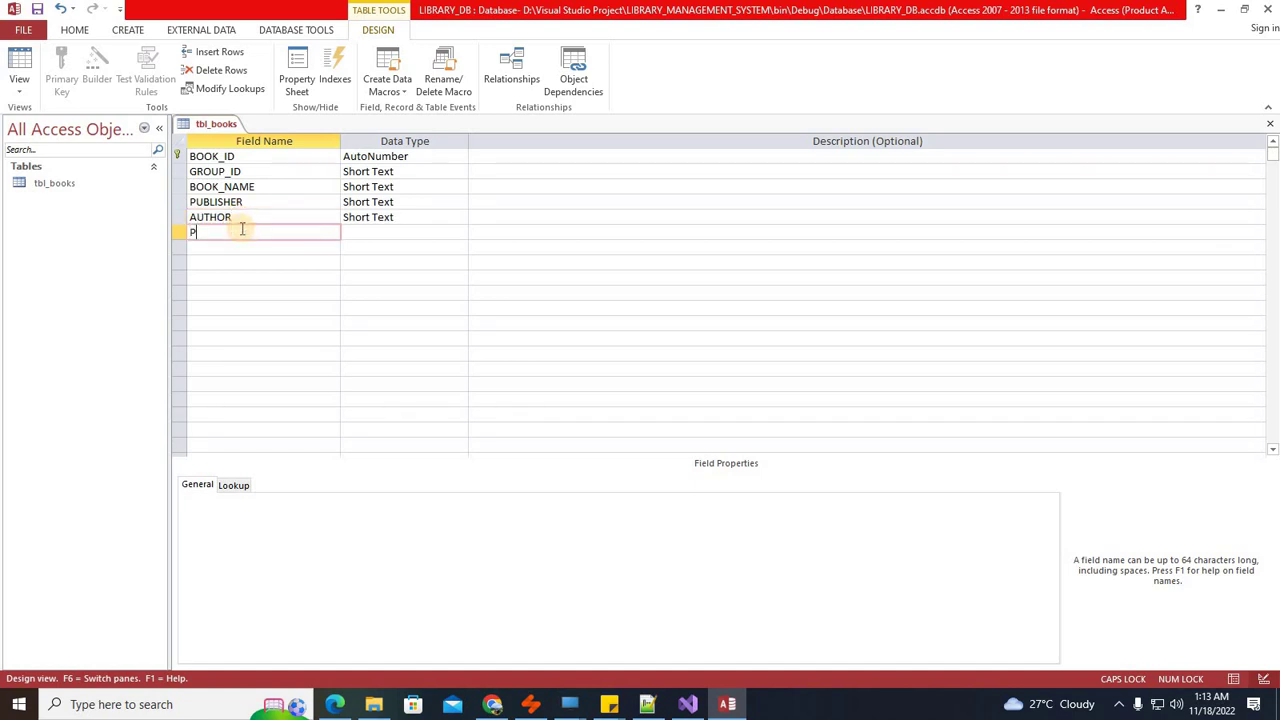
pyautogui.write('PUBLISHER_YEAR')
pyautogui.click(250, 250)
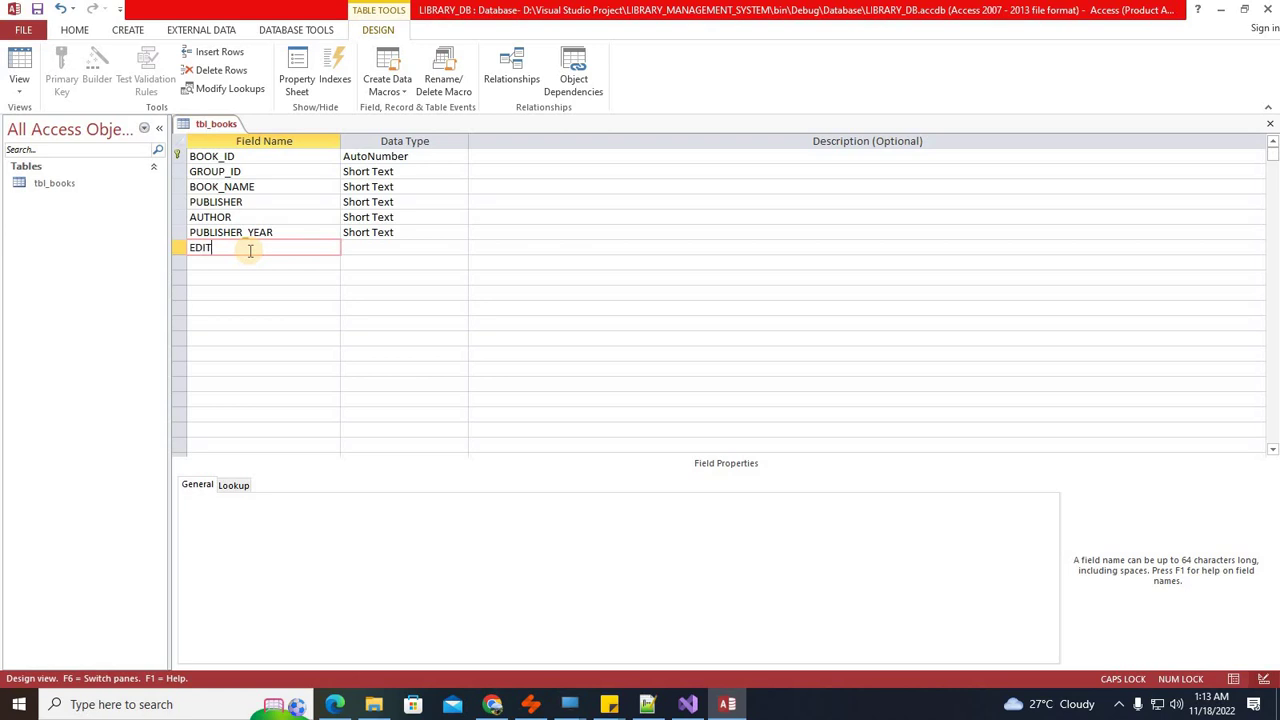
# Step: Add the fields PRICE and STATUS at the end of the tbl_books field list
pyautogui.click(248, 264)
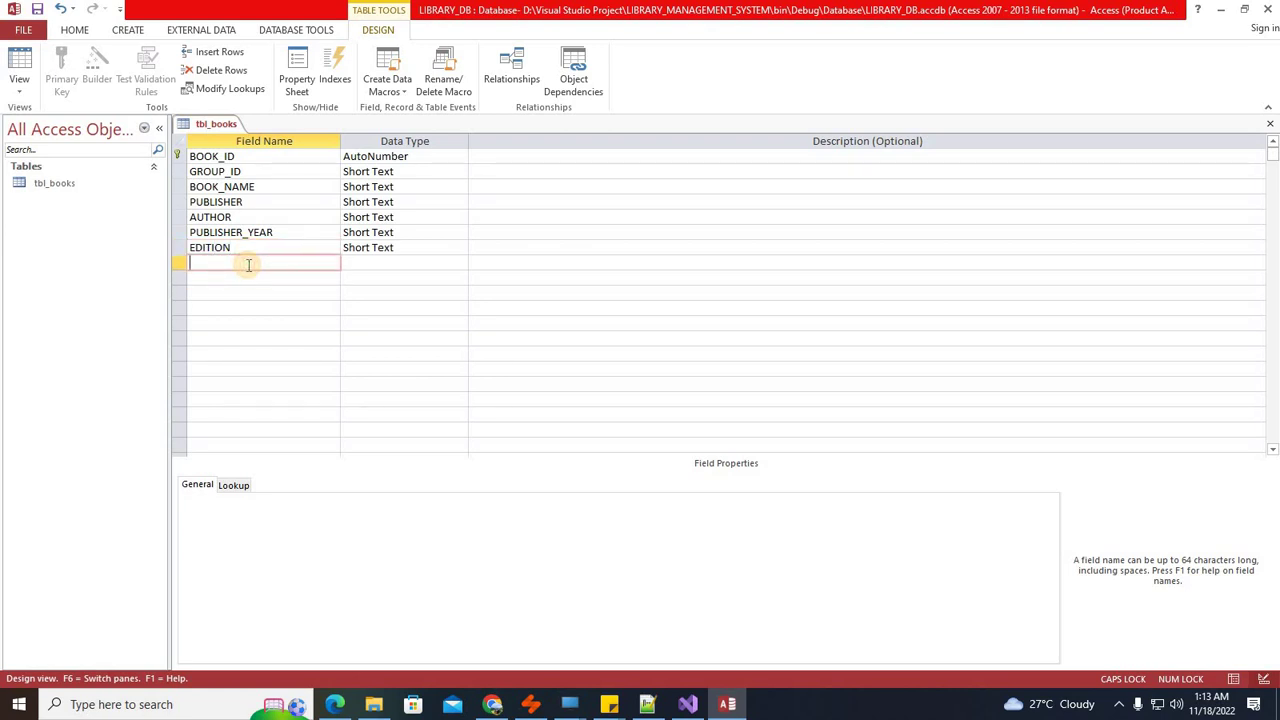
pyautogui.write('PRICE')
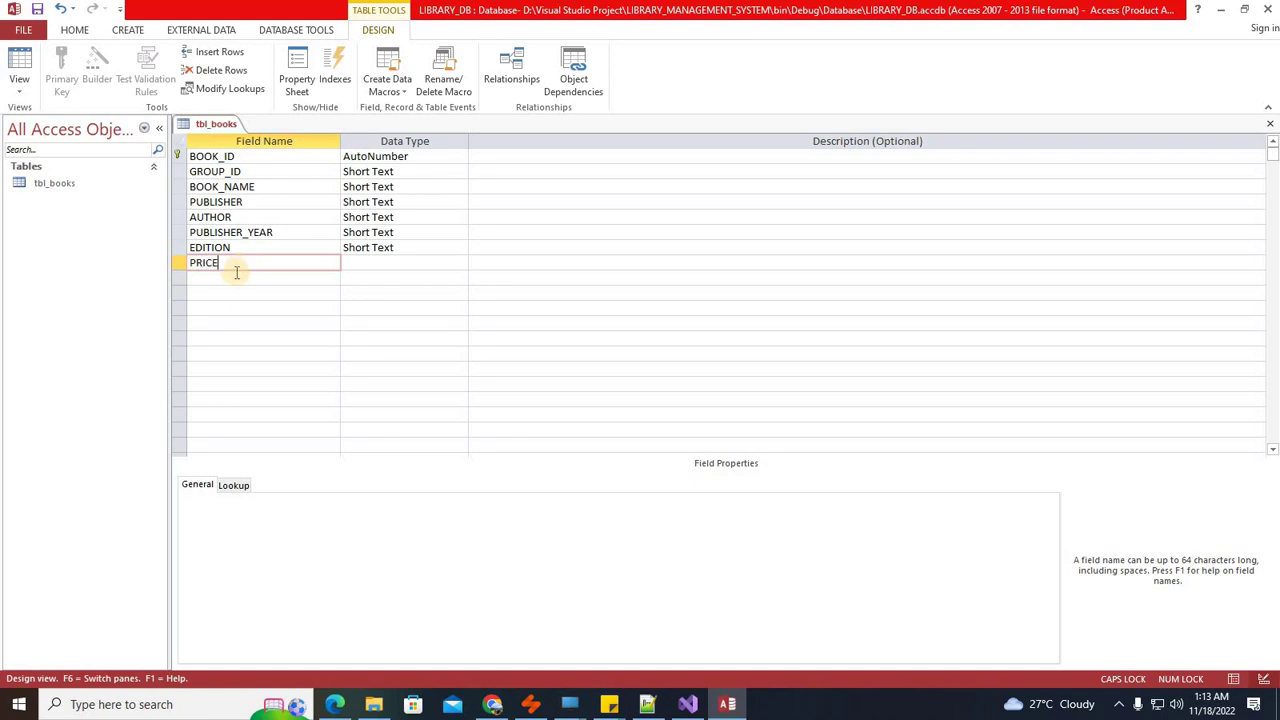
pyautogui.click(243, 276)
pyautogui.write('STATUS')
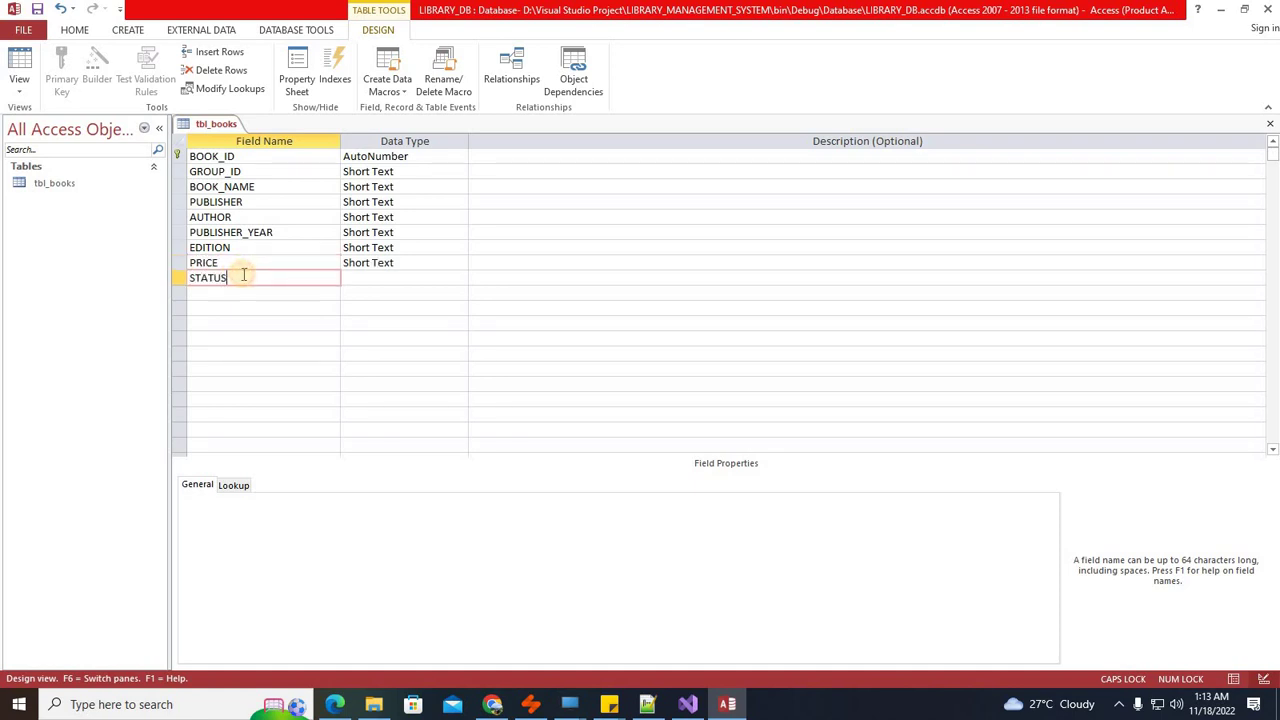
# Step: Set the data type of the PRICE field to Number
pyautogui.click(407, 249)
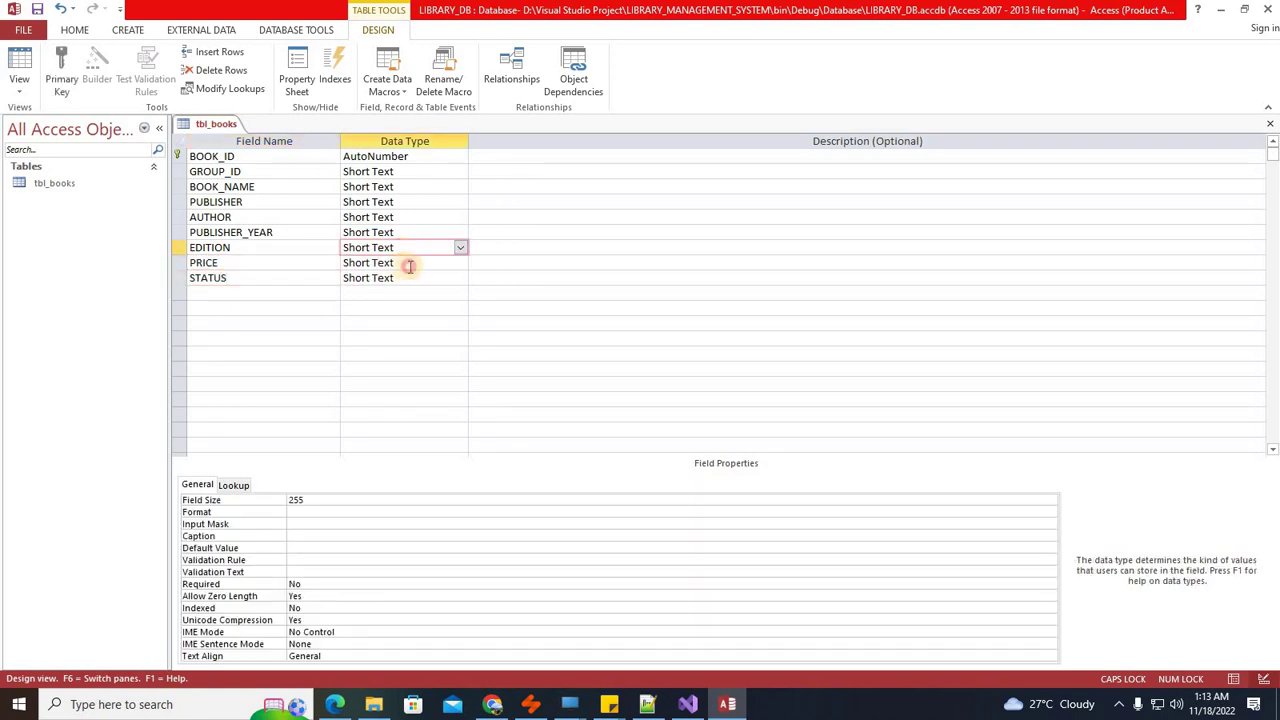
pyautogui.click(409, 263)
pyautogui.click(457, 262)
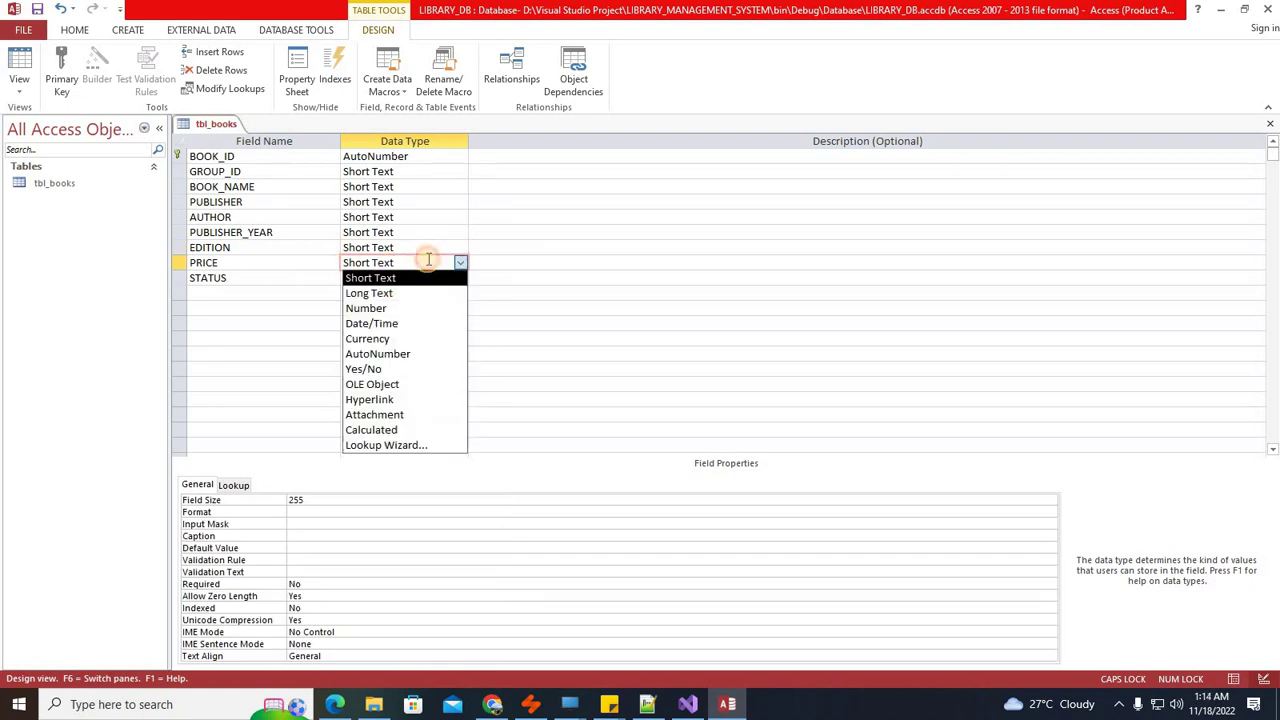
pyautogui.click(405, 306)
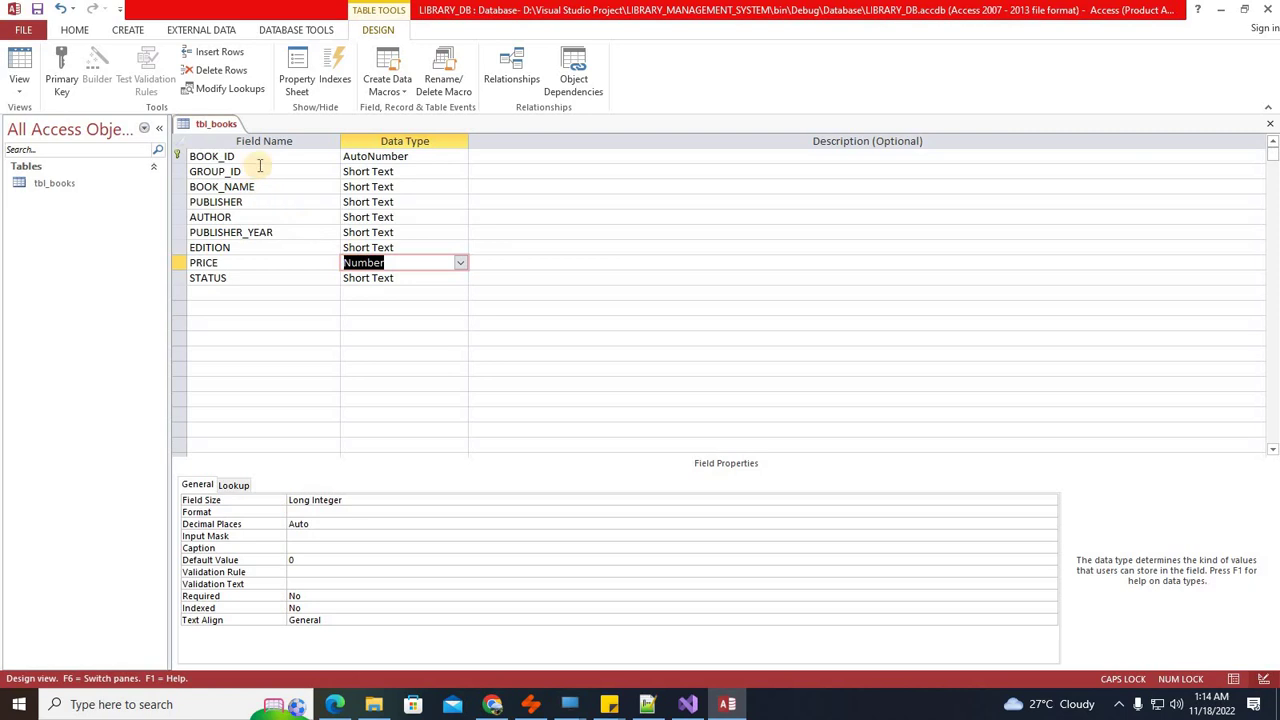
# Step: Set the data type of the BOOK_ID field to Short Text and close tbl_books
pyautogui.click(420, 157)
pyautogui.click(460, 157)
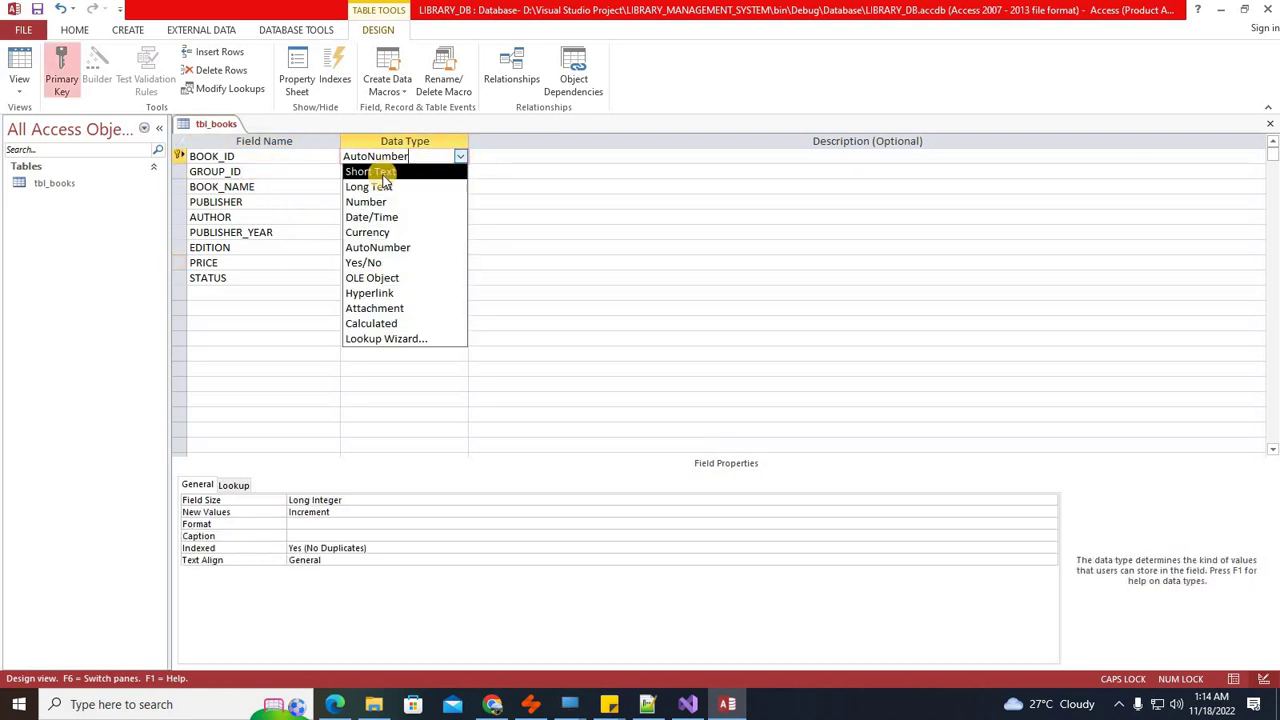
pyautogui.click(378, 171)
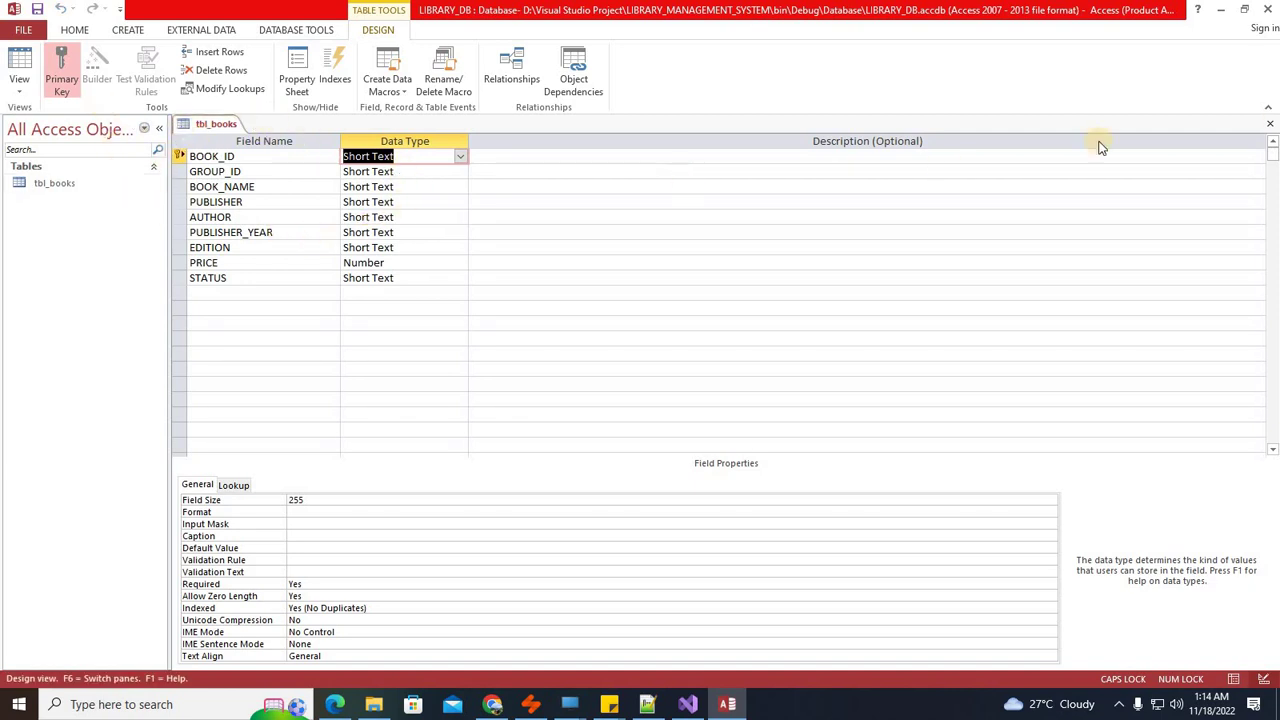
pyautogui.hotkey('ctrl', 'w')
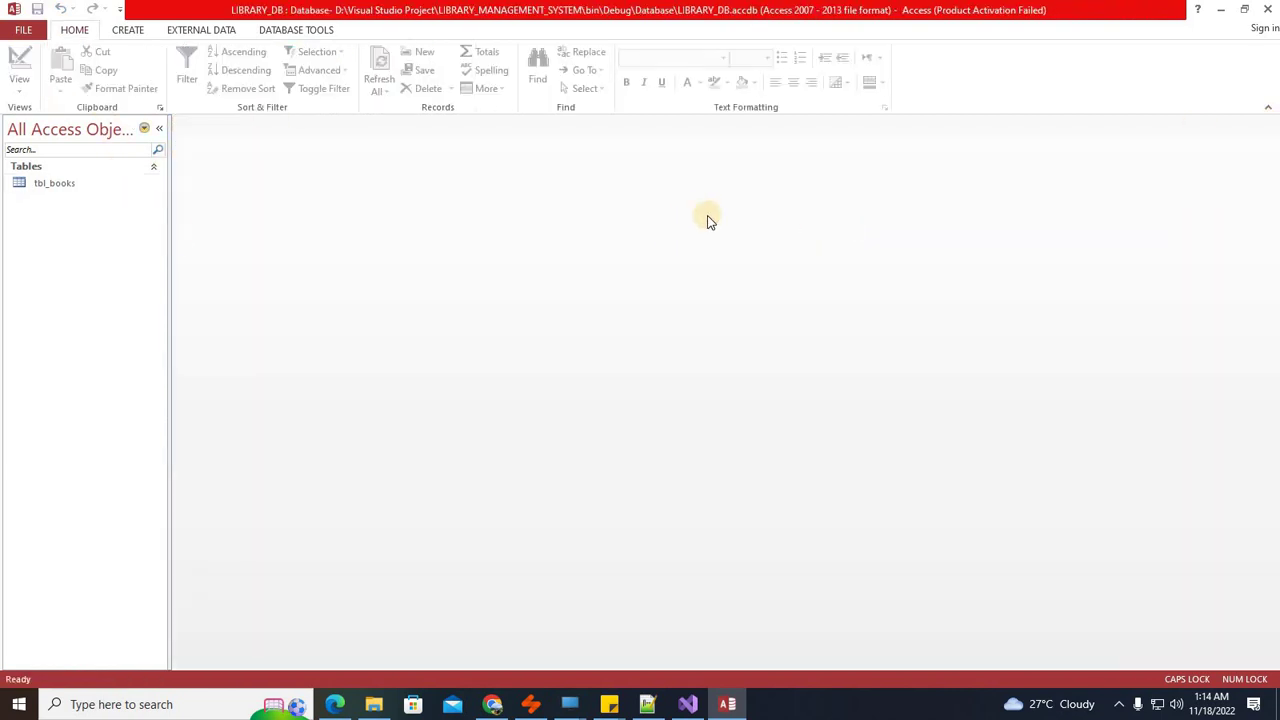
# Step: Create a second table and open it in Design view, saving it as tbl_student
pyautogui.rightClick(83, 253)
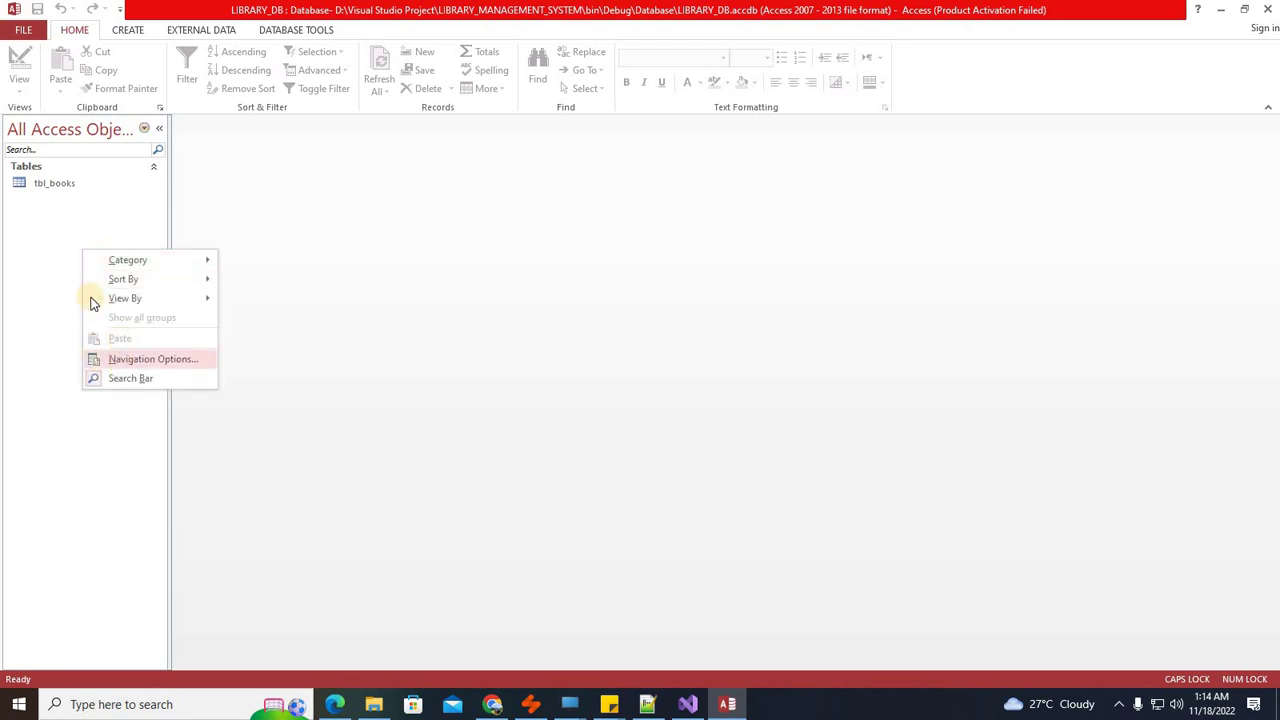
pyautogui.click(130, 29)
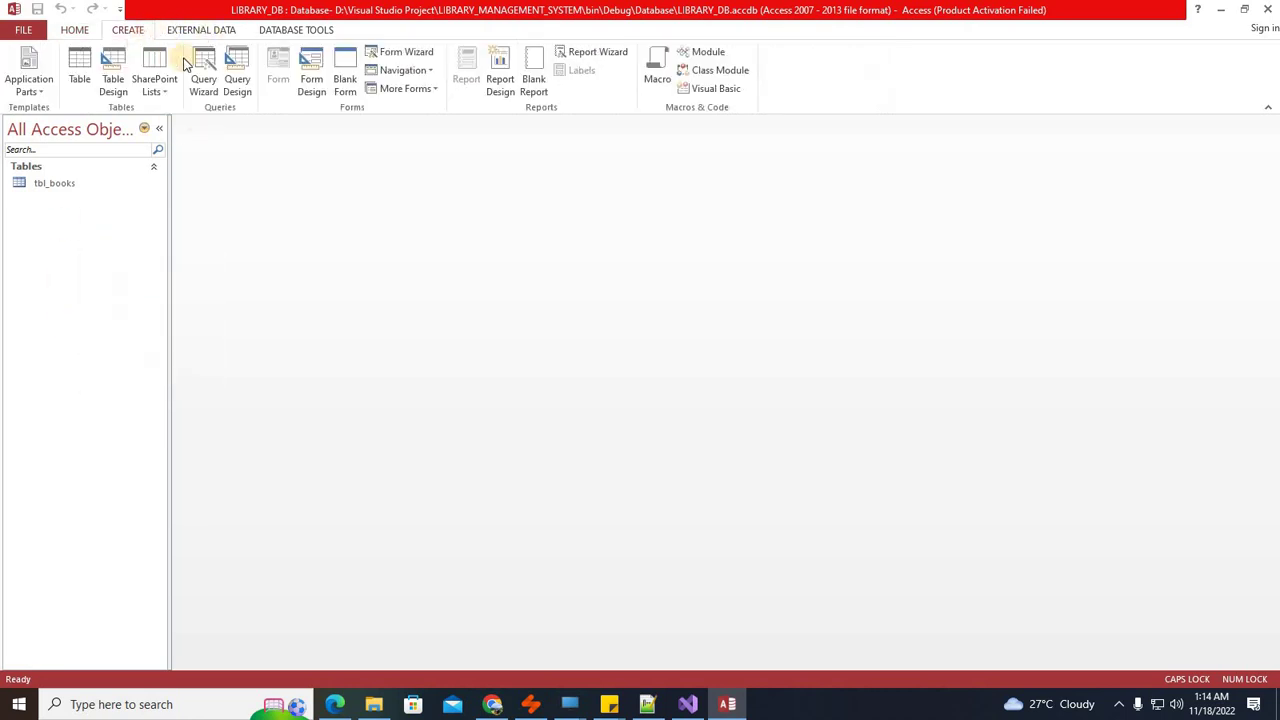
pyautogui.click(90, 64)
pyautogui.rightClick(213, 125)
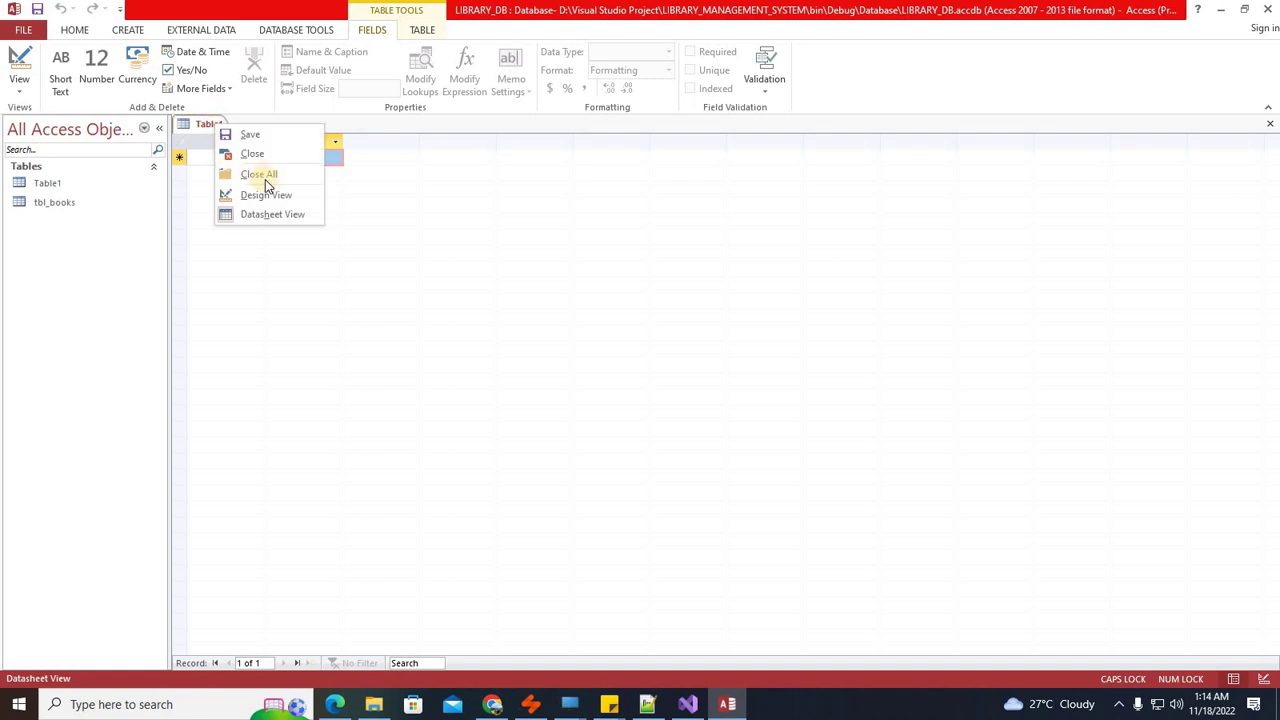
pyautogui.click(273, 199)
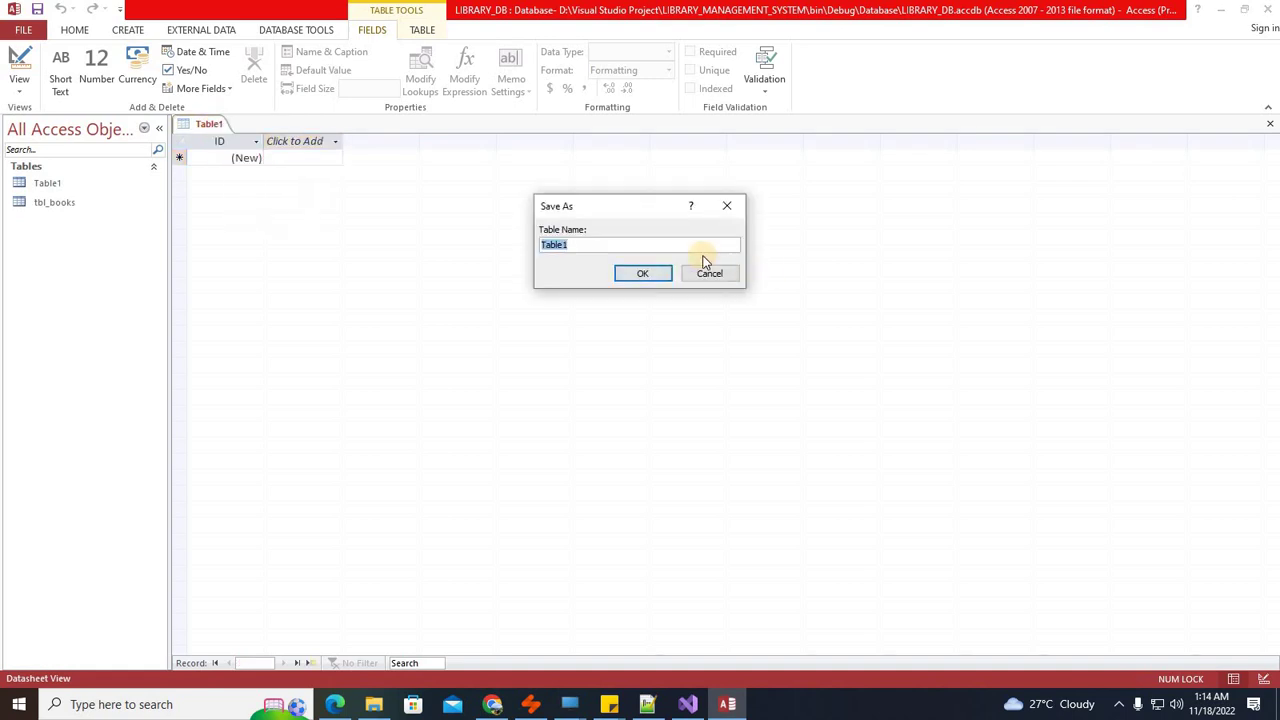
pyautogui.press('capslock')
pyautogui.write('tbl_student')
pyautogui.click(663, 273)
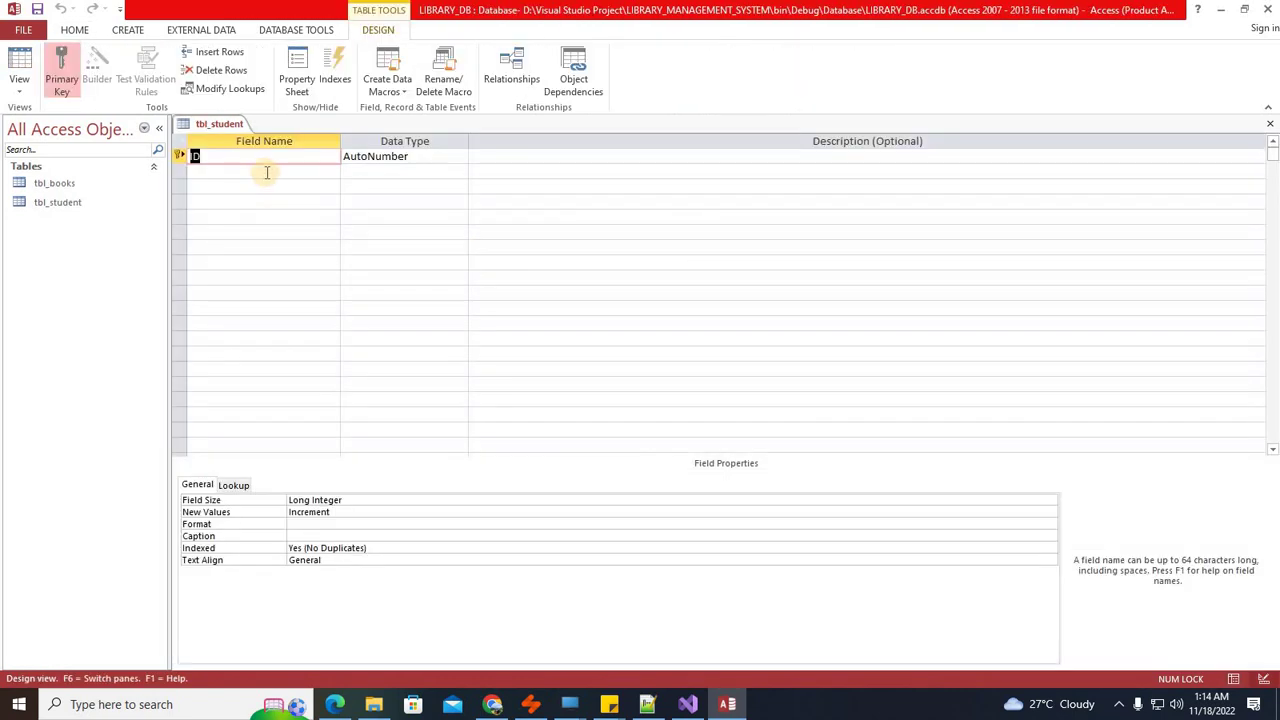
# Step: Rename the ID field of tbl_student to STUID and add a STUDNAME field below it
pyautogui.press('capslock')
pyautogui.write('TU')
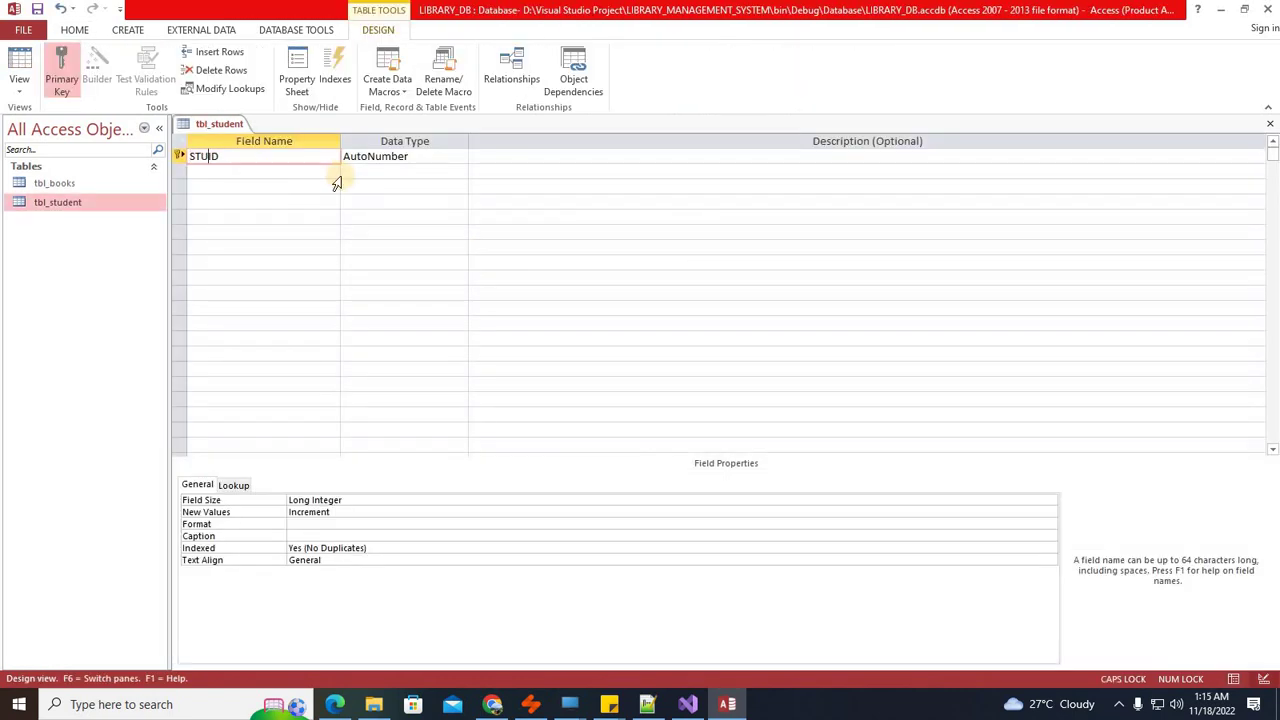
pyautogui.click(293, 175)
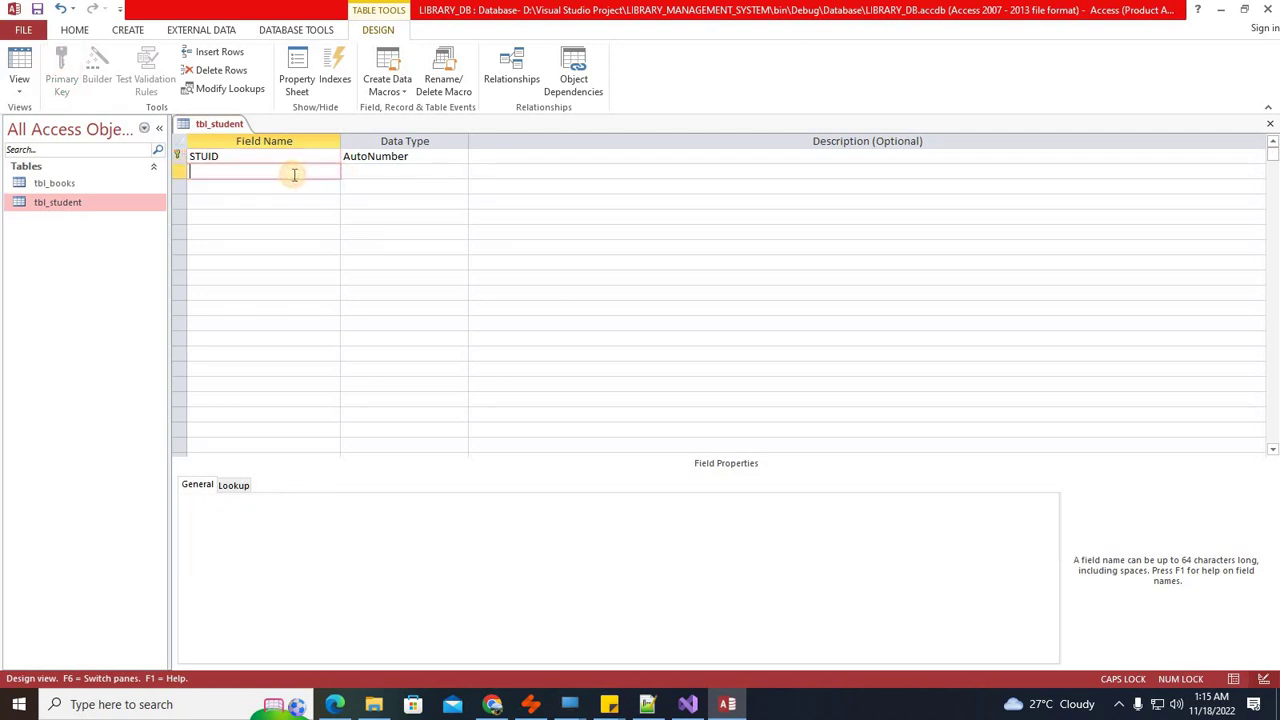
pyautogui.write('NAME')
pyautogui.press('Tab')
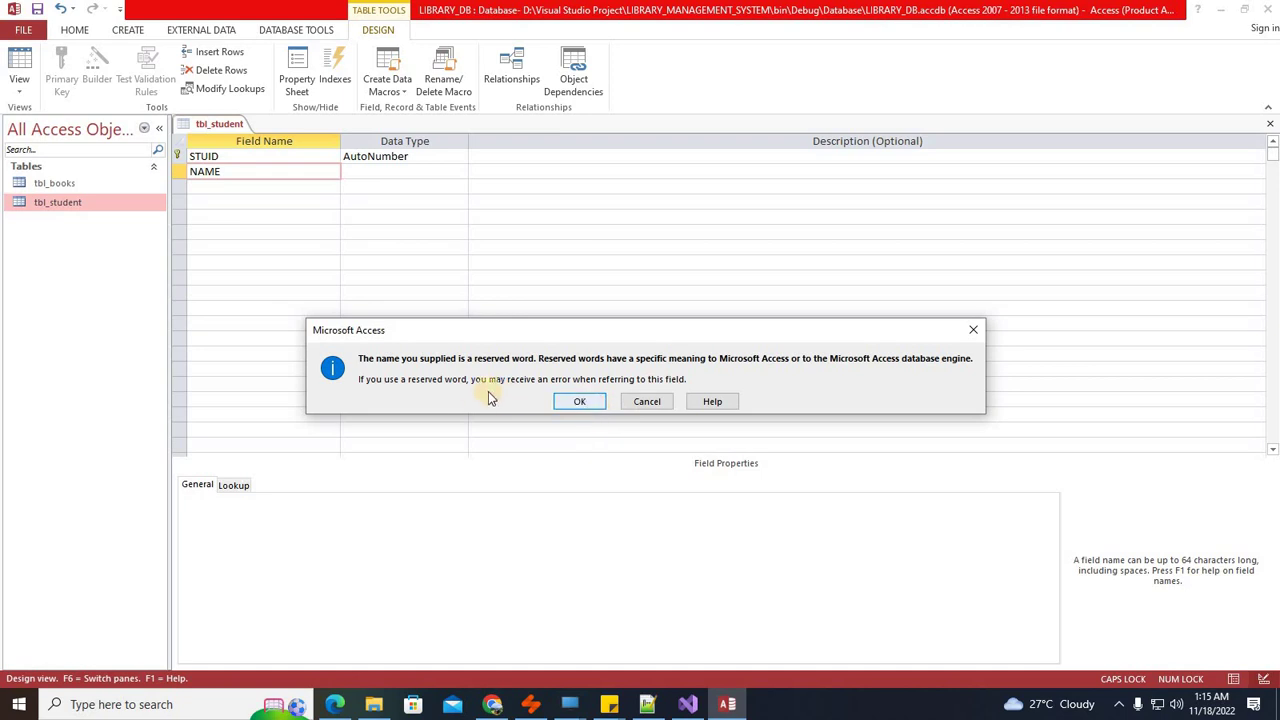
pyautogui.click(575, 401)
pyautogui.click(190, 171)
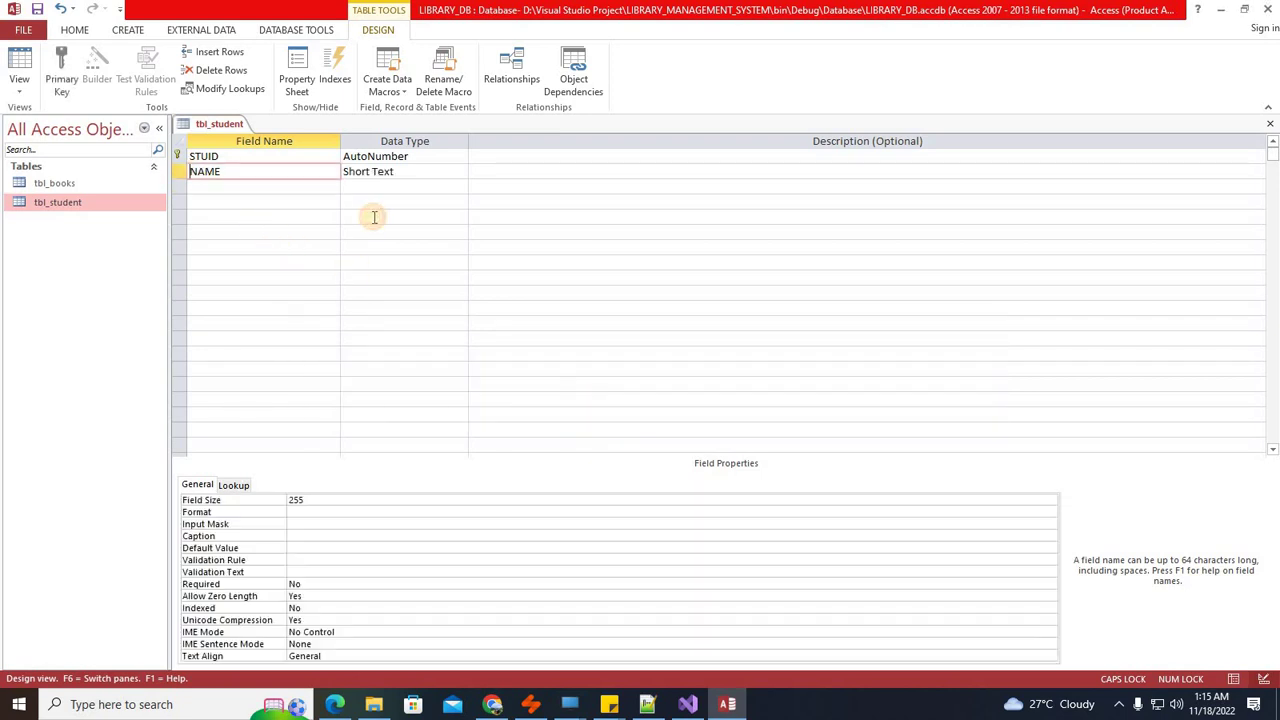
pyautogui.write('STUD')
# Step: Add the fields STUDADDRESS and STUD_CONTACT below STUDNAME in tbl_student
pyautogui.click(300, 189)
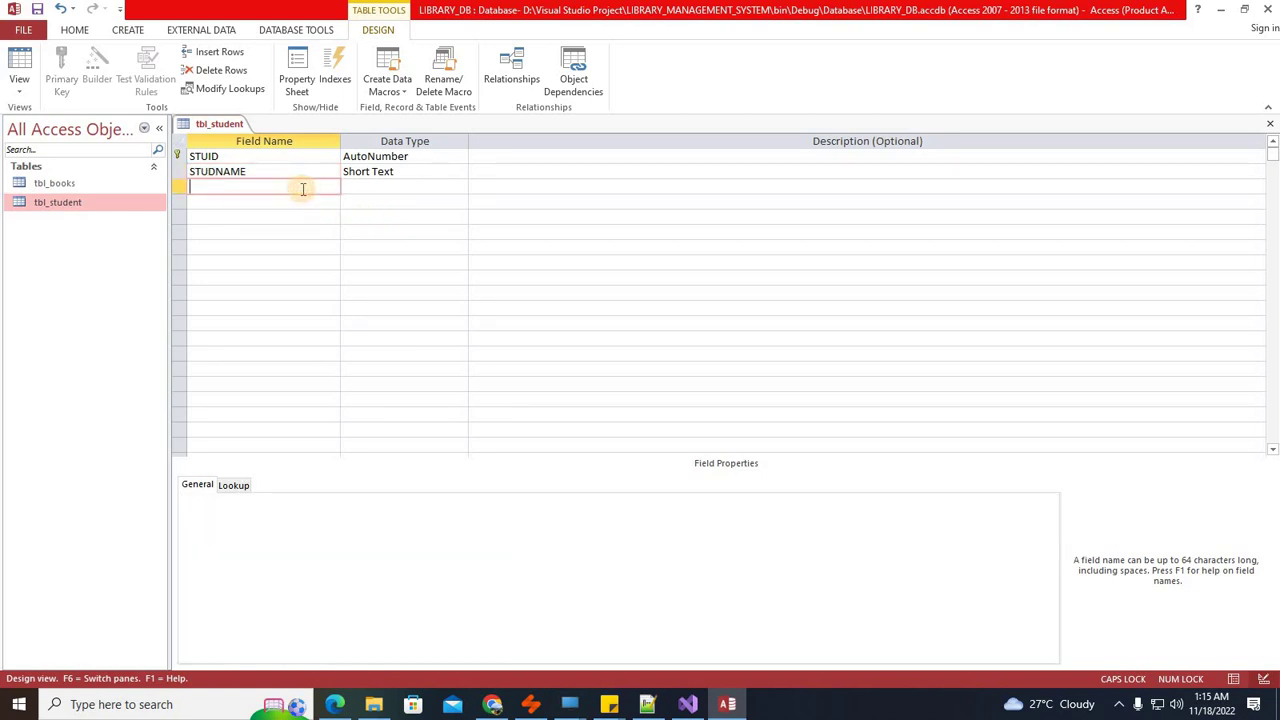
pyautogui.write('STUDADDRESS')
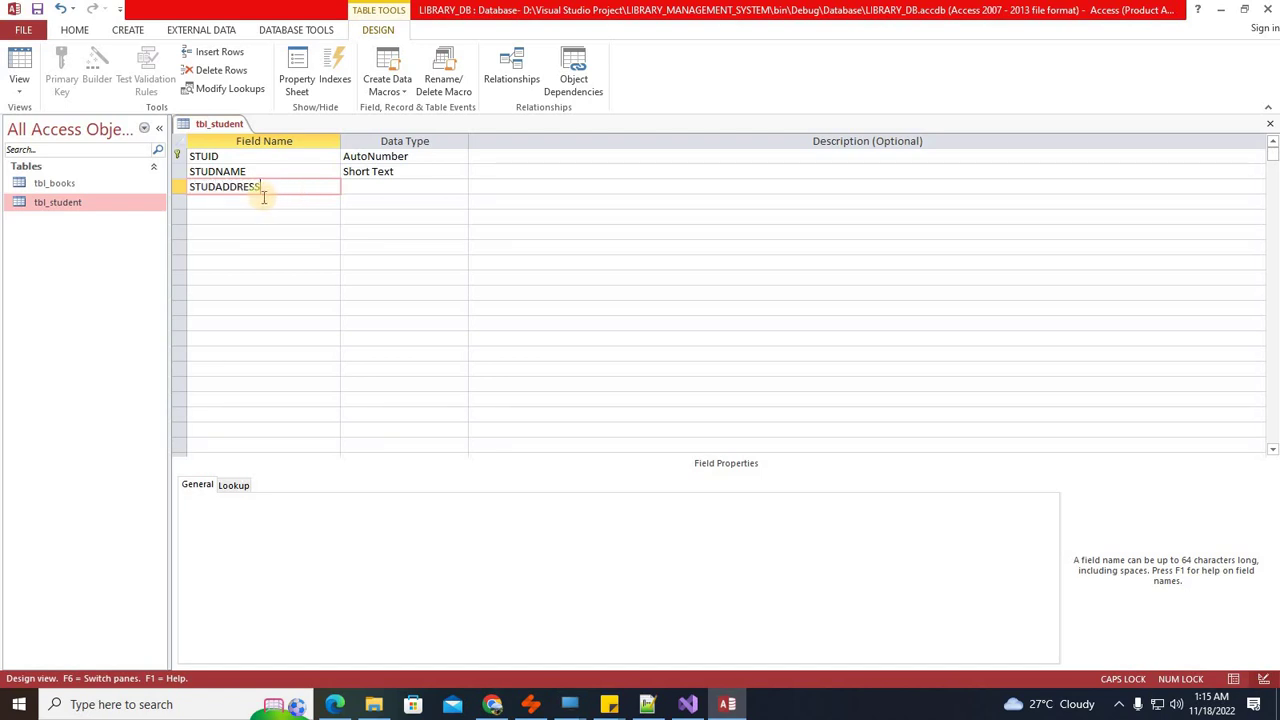
pyautogui.click(294, 201)
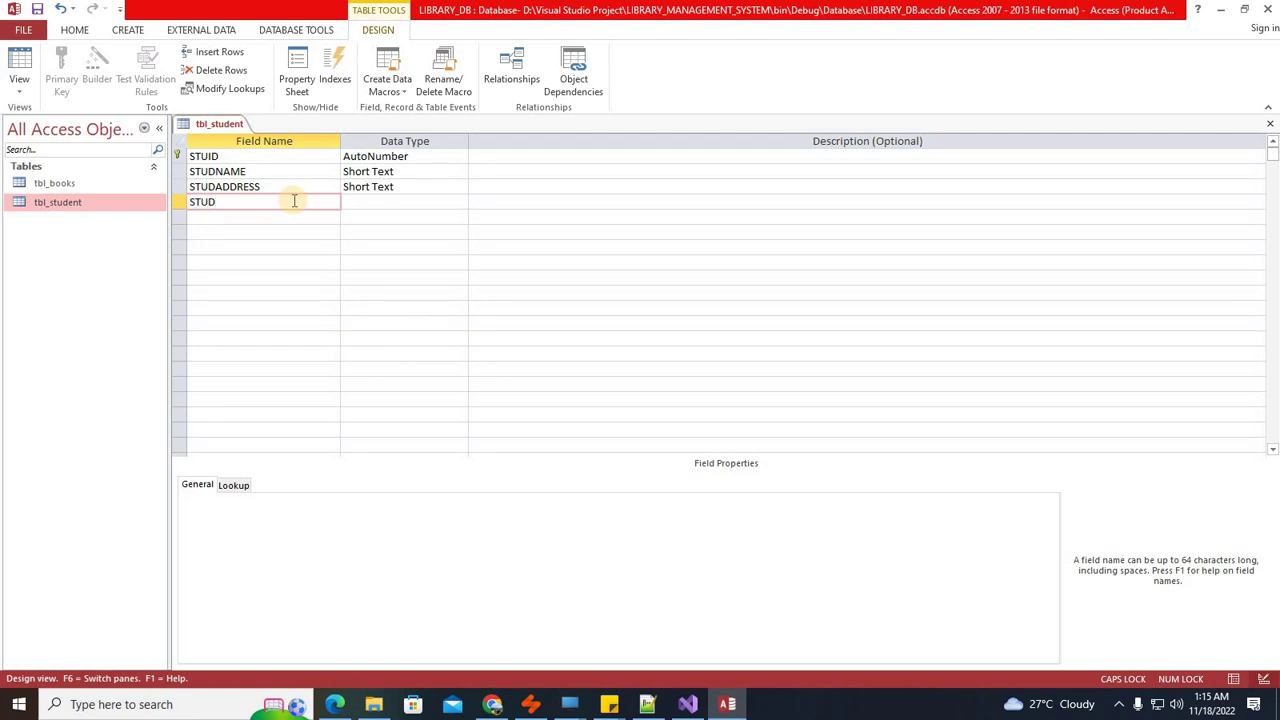
pyautogui.write('STUD_CONTACT')
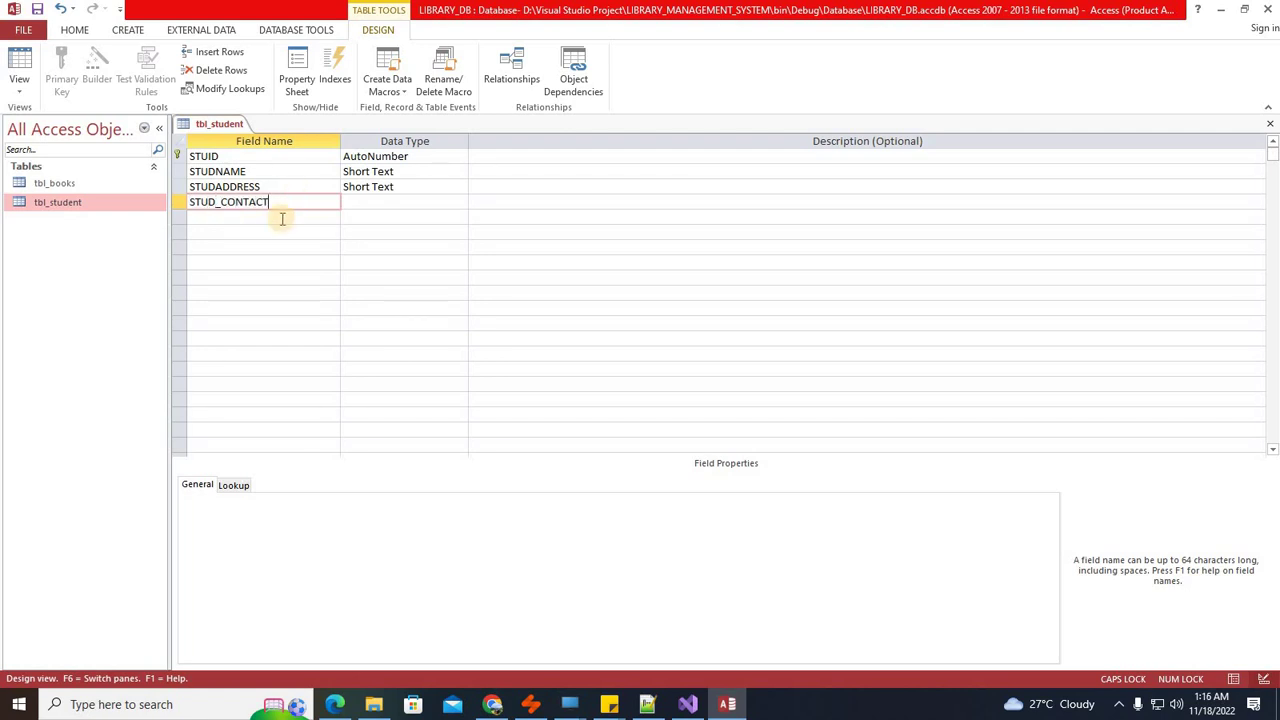
# Step: Add the fields STUD_SECURITY, STUD_ACTIVEDATE and STUD_VALID below STUD_CONTACT in tbl_student
pyautogui.click(282, 218)
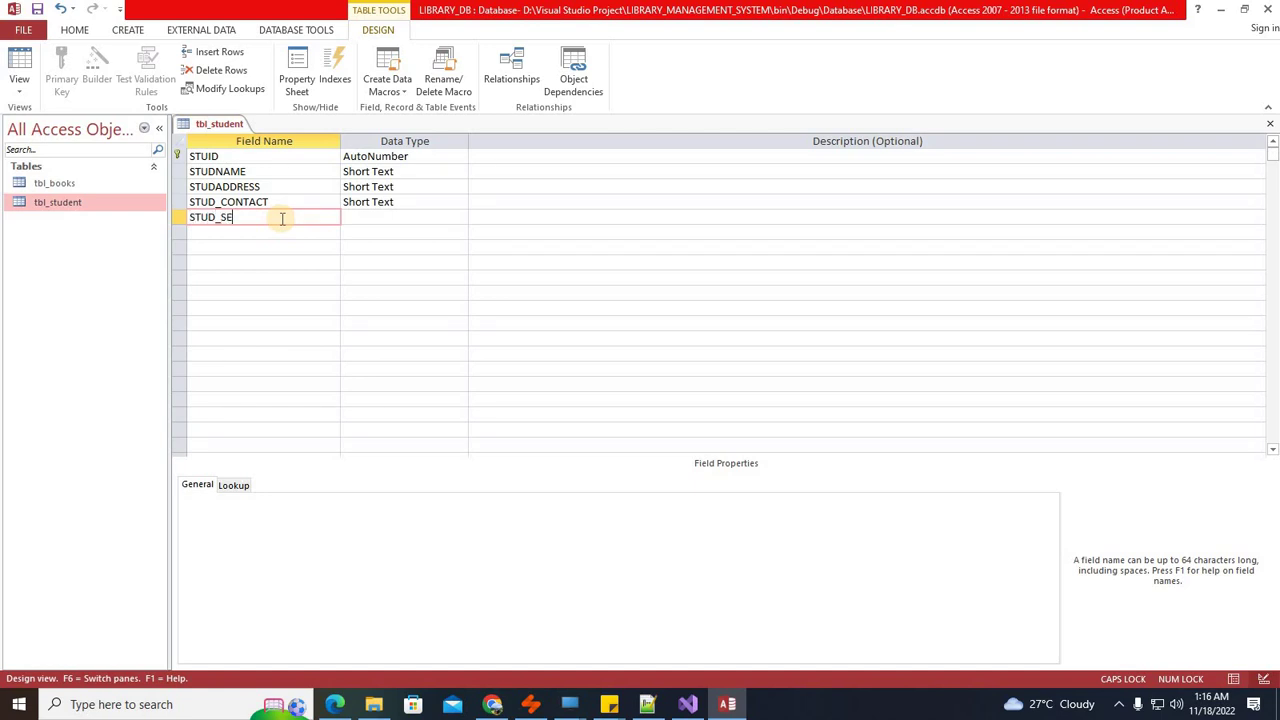
pyautogui.write('STUD_SECURITY')
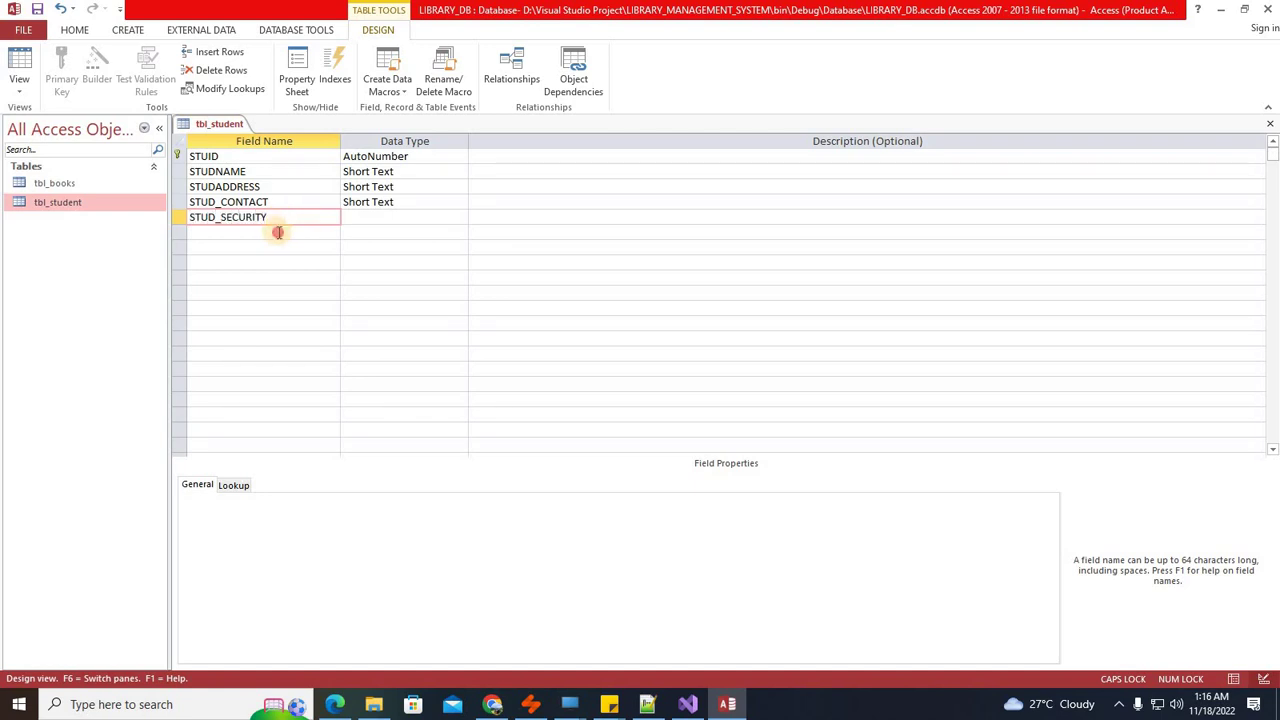
pyautogui.click(281, 232)
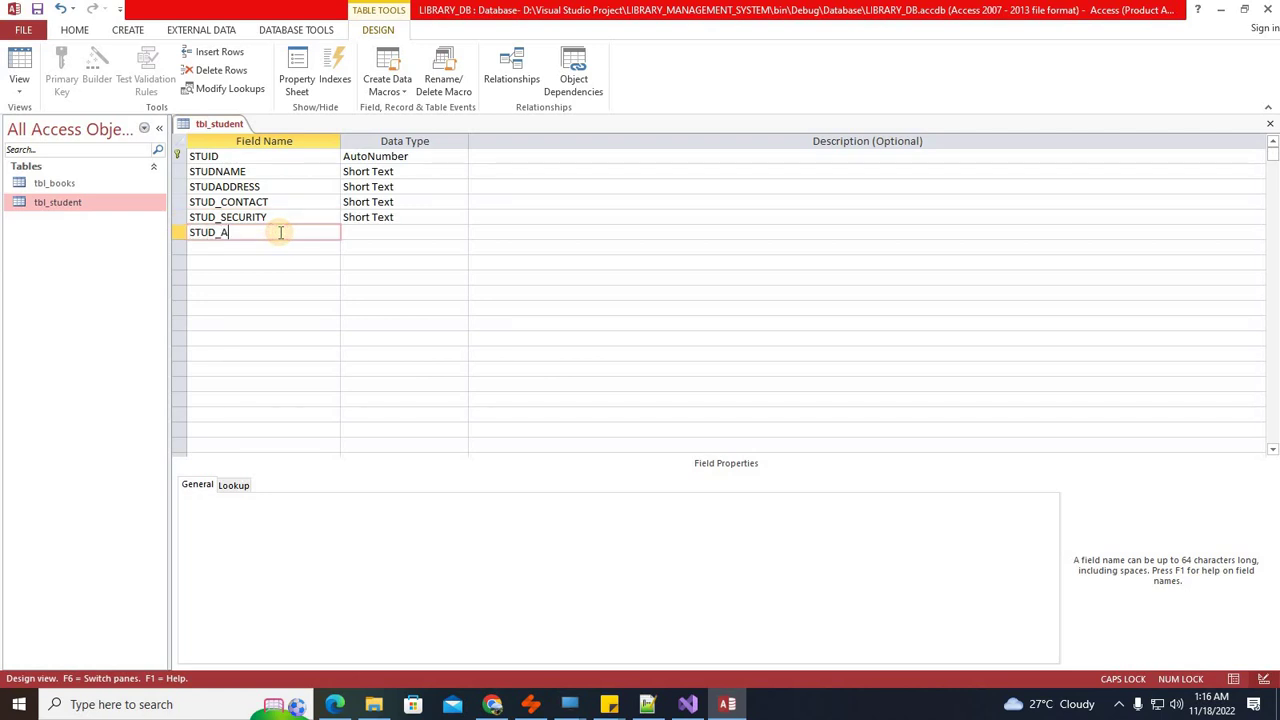
pyautogui.write('STUD_ACTIVEDATE')
pyautogui.click(286, 247)
pyautogui.write('STUD')
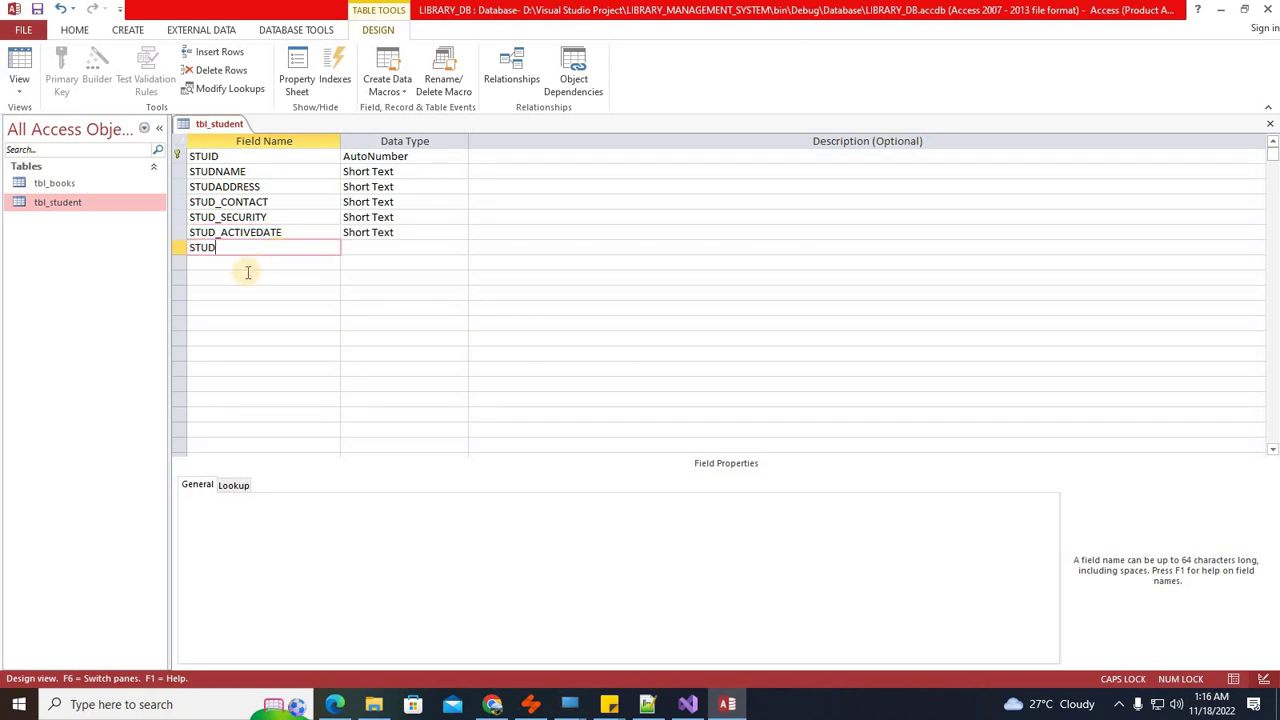
pyautogui.write('_VALI')
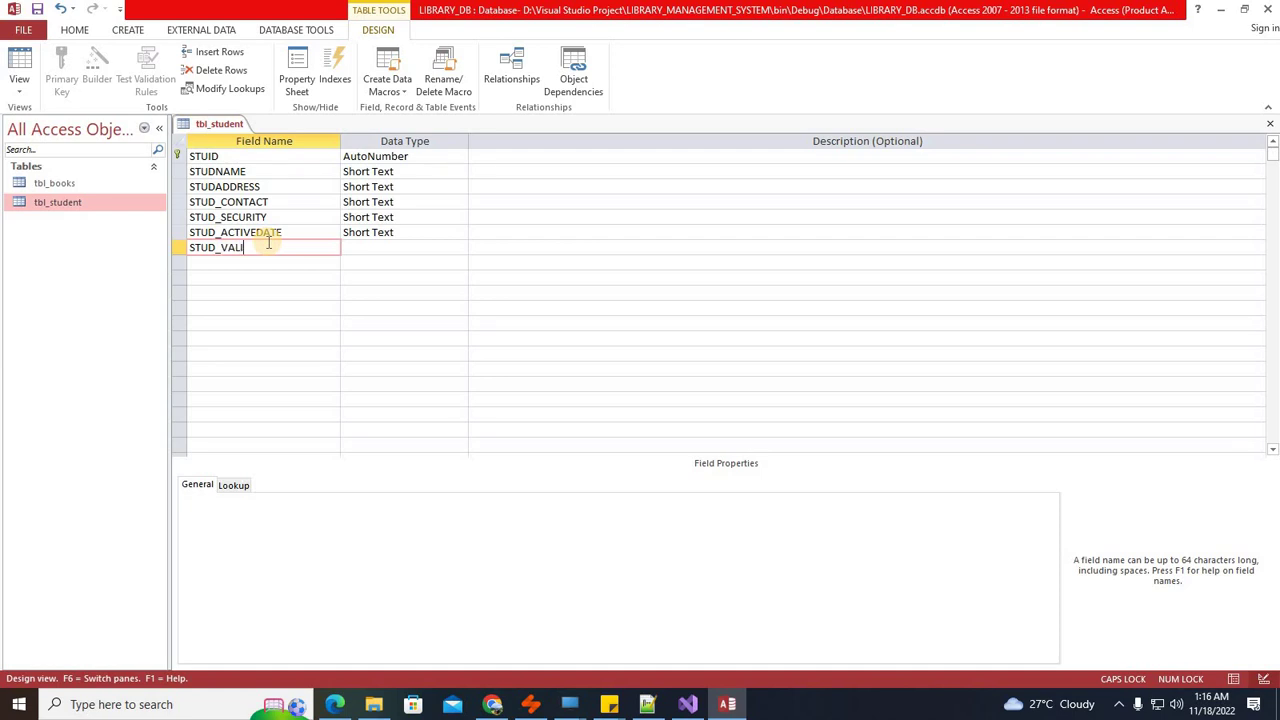
pyautogui.write('D')
# Step: Rename the STUDADDRESS and STUDNAME fields to STUD_ADDRESS and STUD_NAME
pyautogui.click(212, 186)
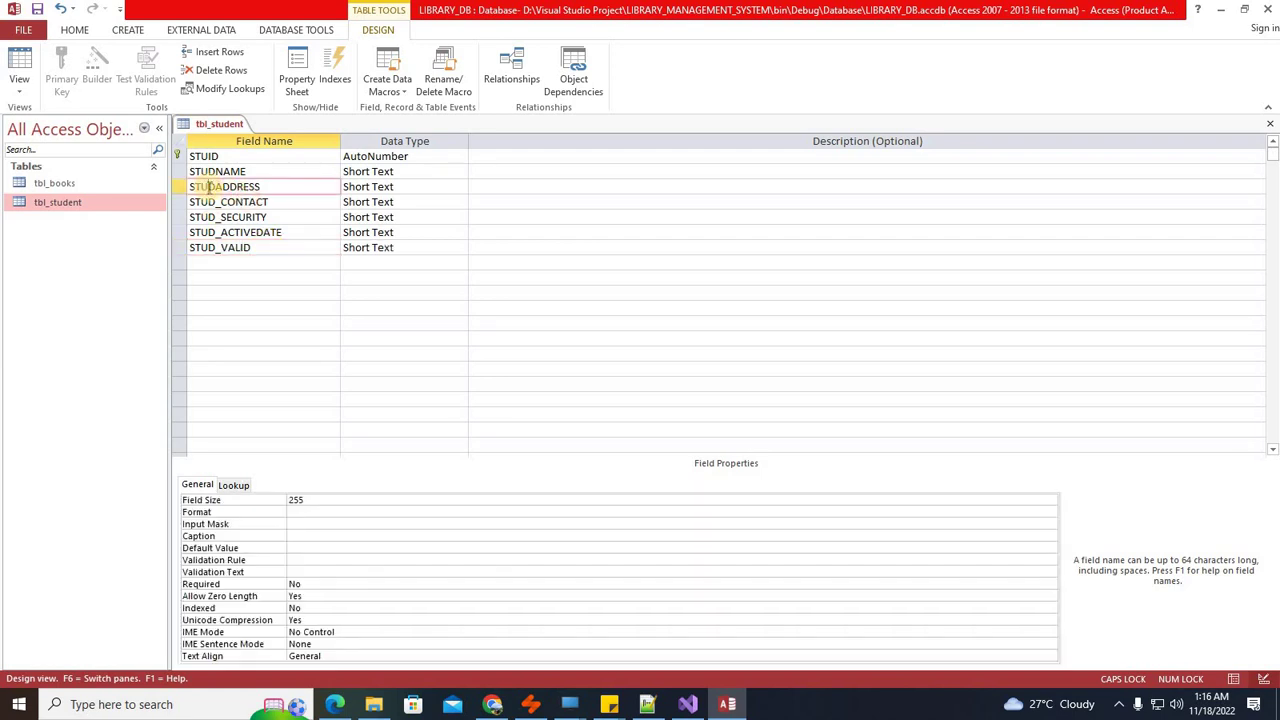
pyautogui.write('_')
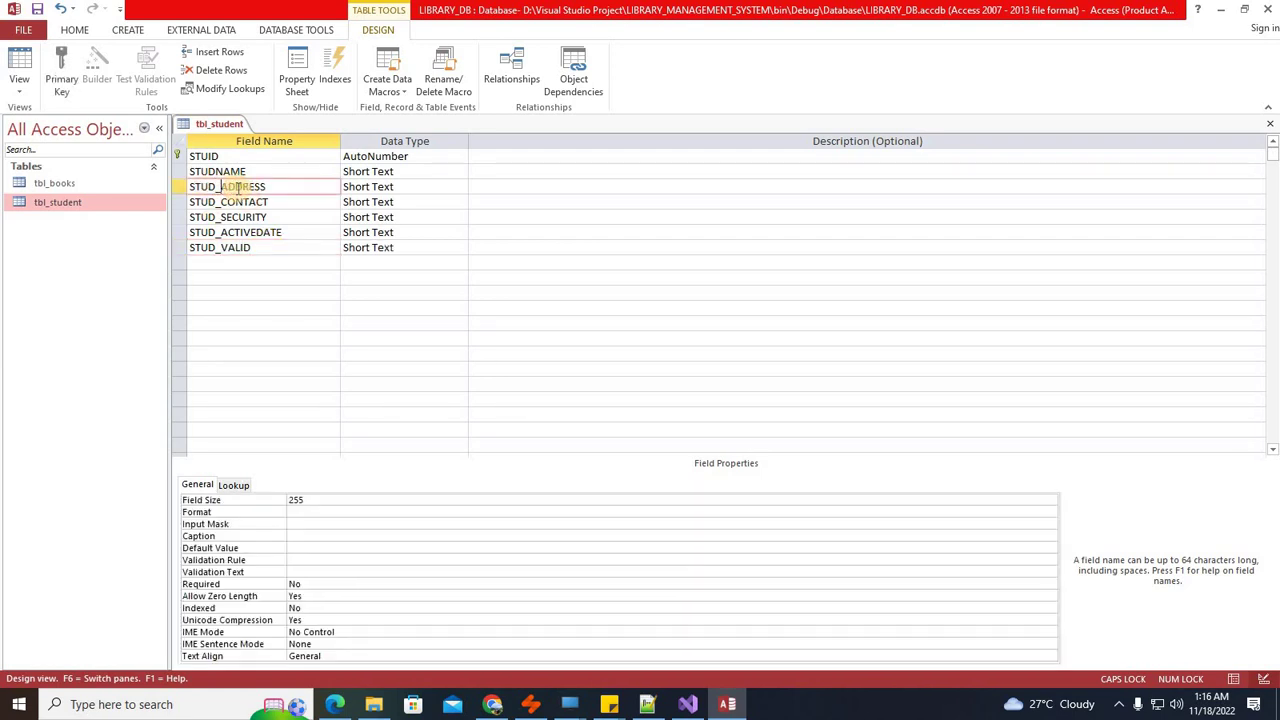
pyautogui.click(222, 171)
pyautogui.write('_')
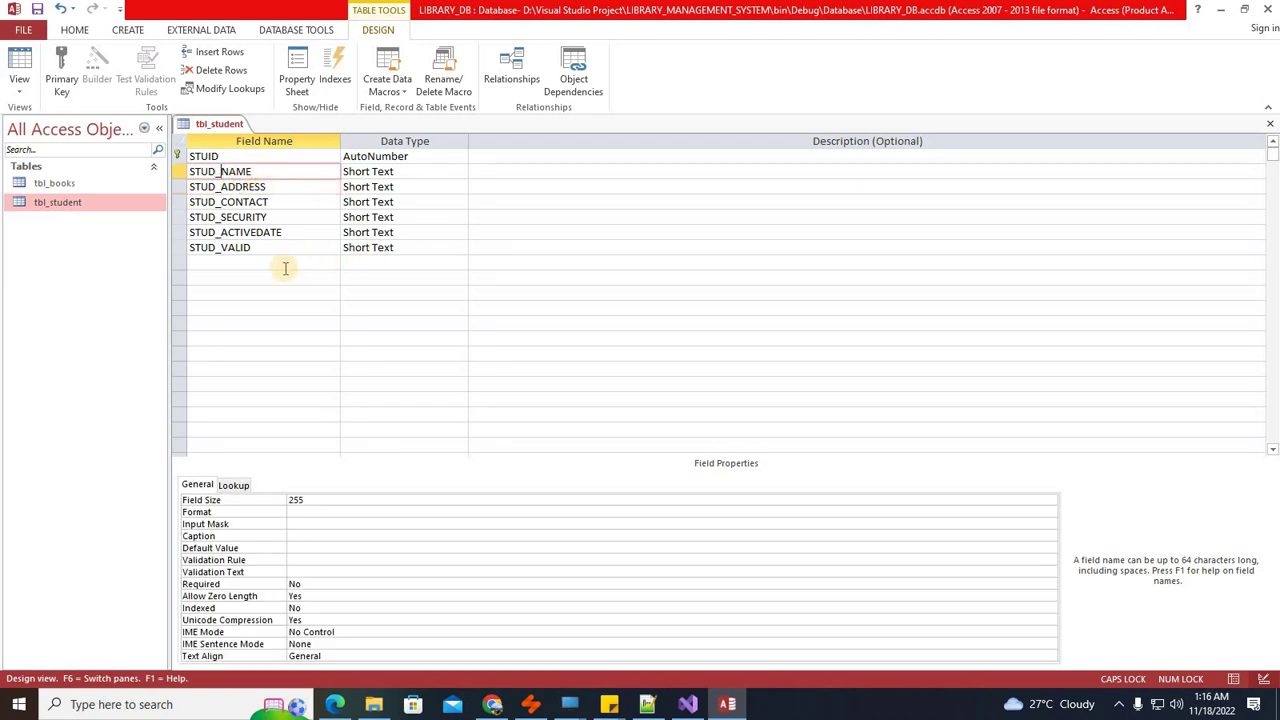
# Step: Set the data type of the STUD_SECURITY field to Number
pyautogui.click(242, 217)
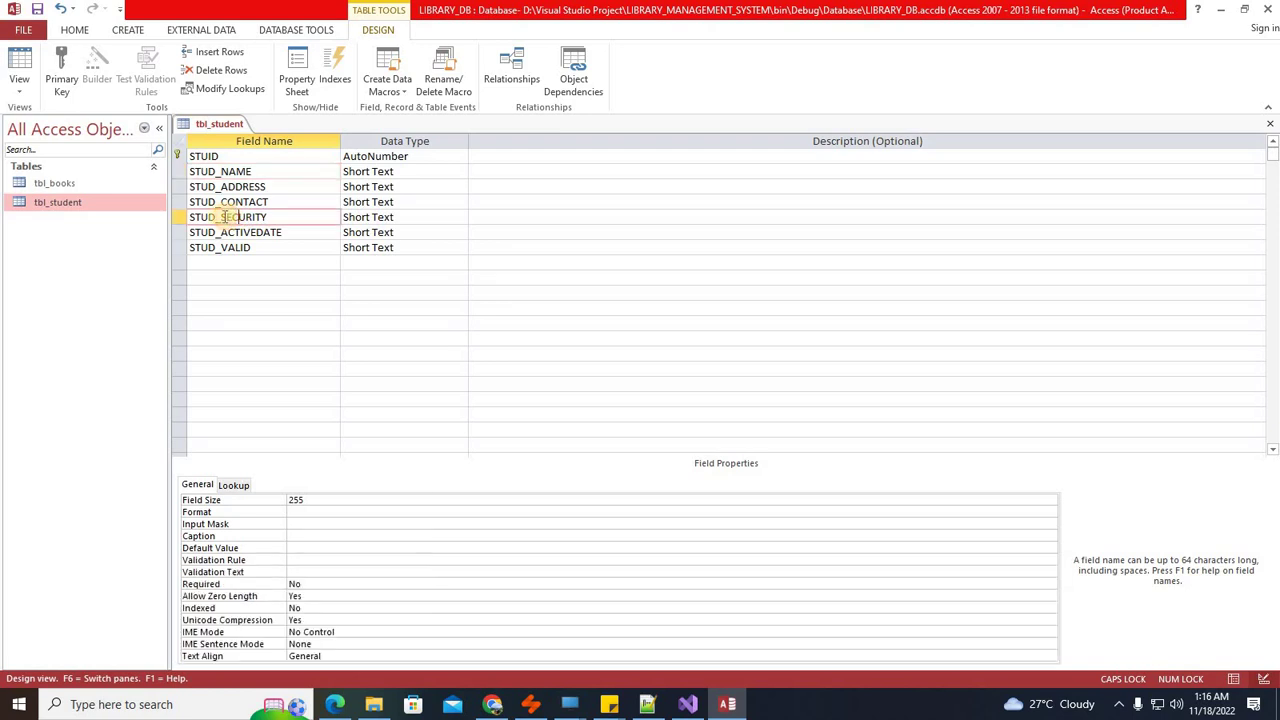
pyautogui.doubleClick(234, 216)
pyautogui.click(420, 217)
pyautogui.click(460, 217)
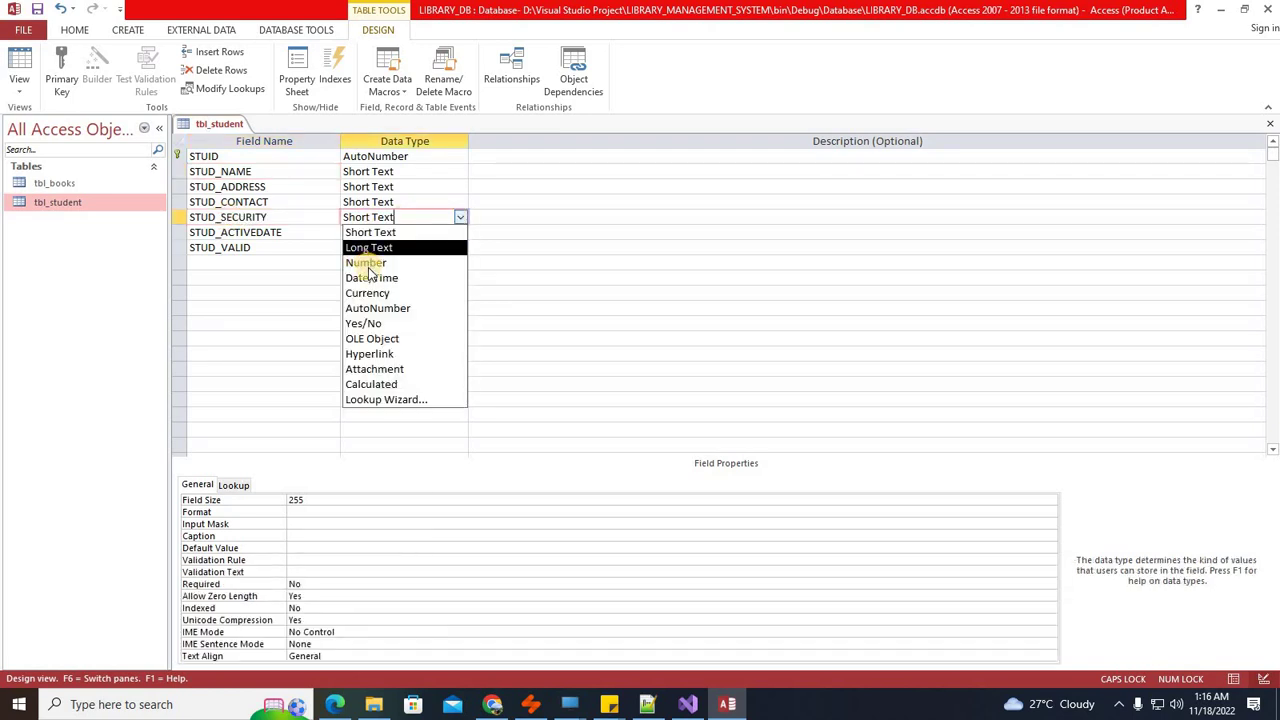
pyautogui.click(371, 262)
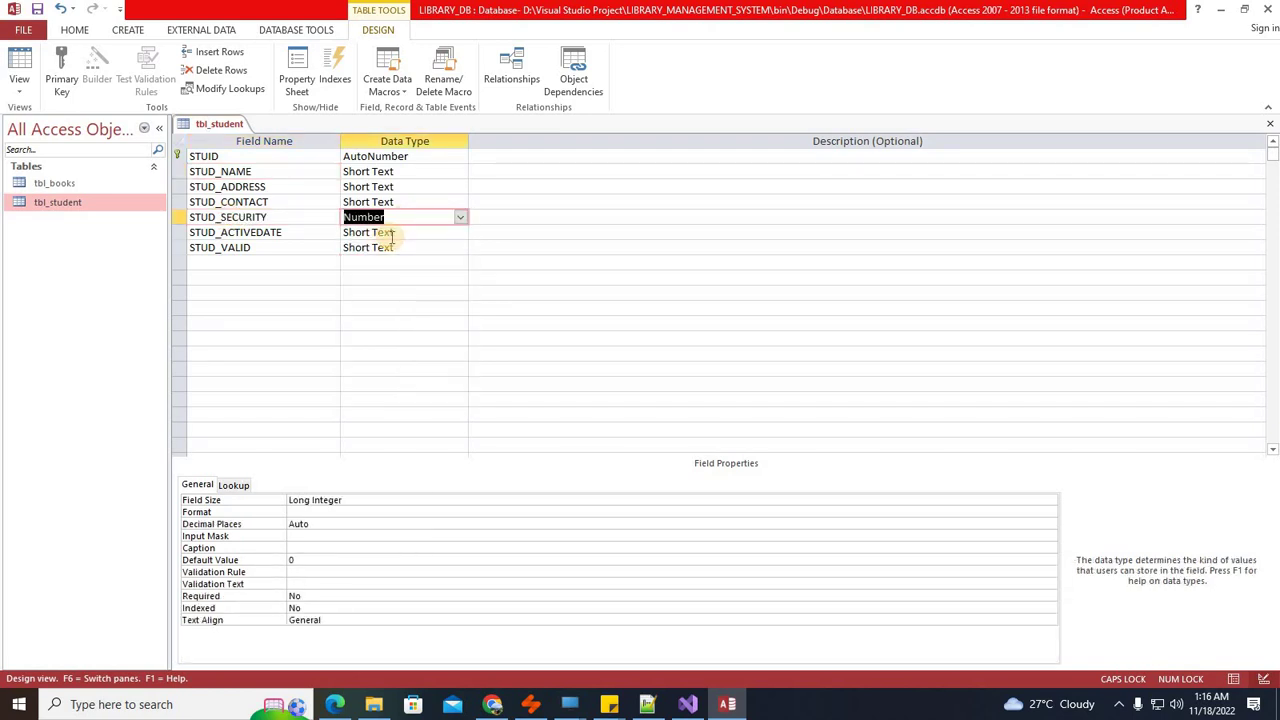
# Step: Set the data type of the STUD_ACTIVEDATE and STUD_VALID fields to Date/Time
pyautogui.click(455, 232)
pyautogui.click(460, 232)
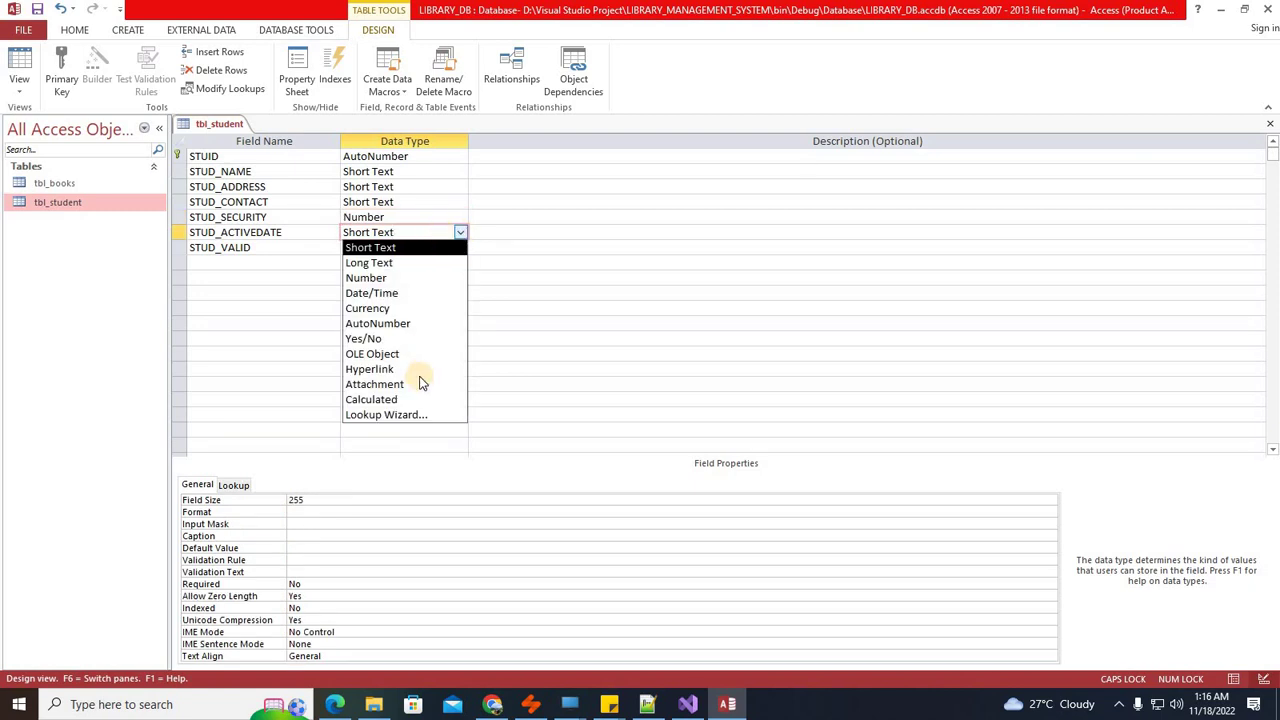
pyautogui.click(394, 293)
pyautogui.click(422, 248)
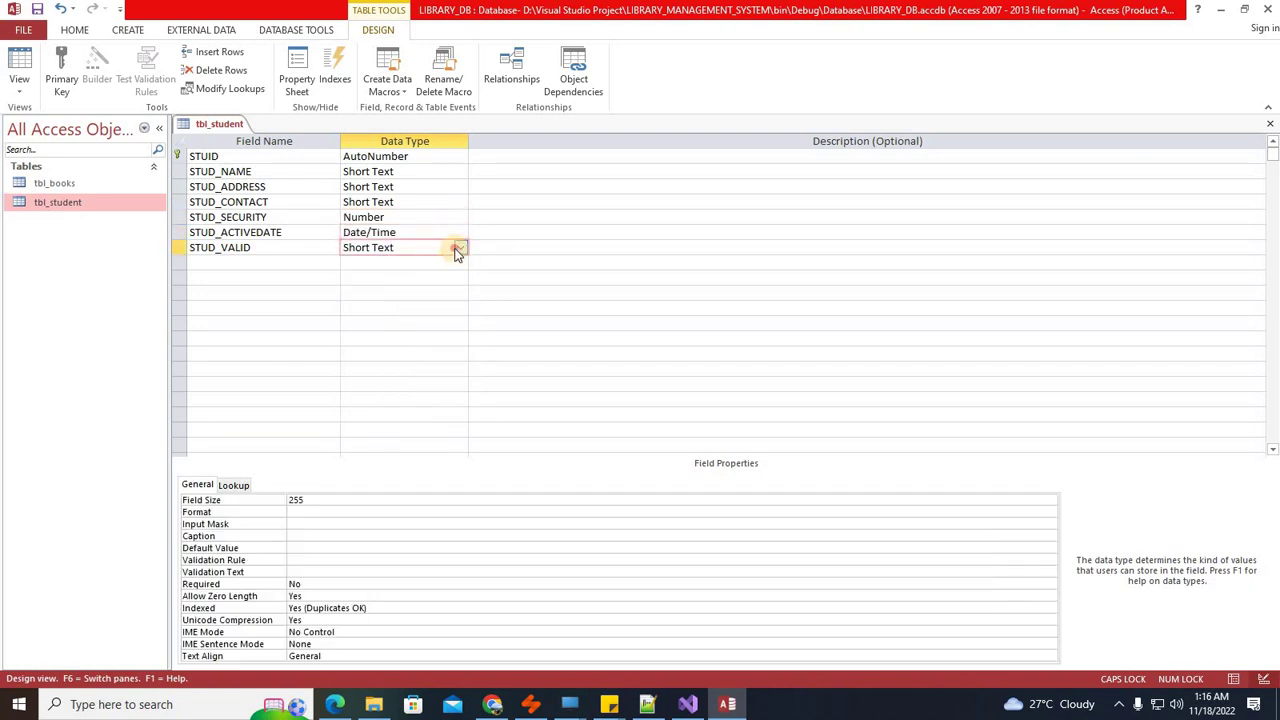
pyautogui.click(456, 248)
pyautogui.click(394, 308)
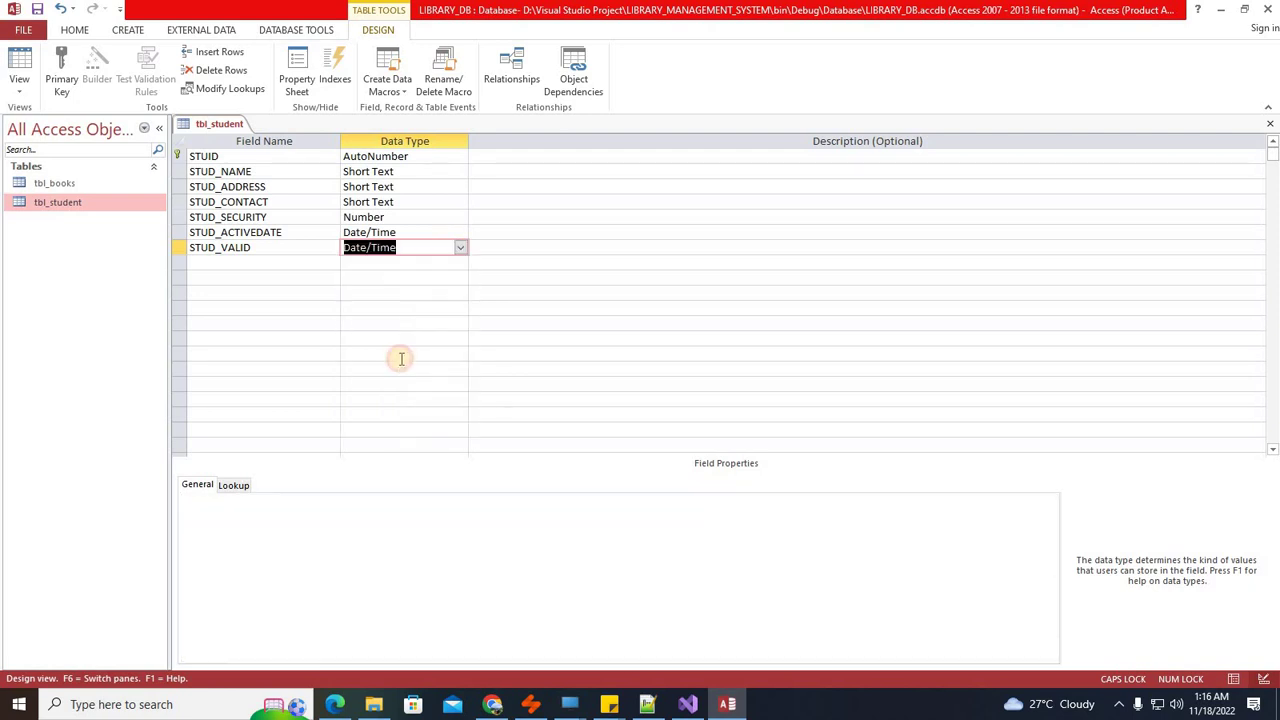
# Step: Set the data type of the STUID field to Short Text and close tbl_student
pyautogui.click(456, 160)
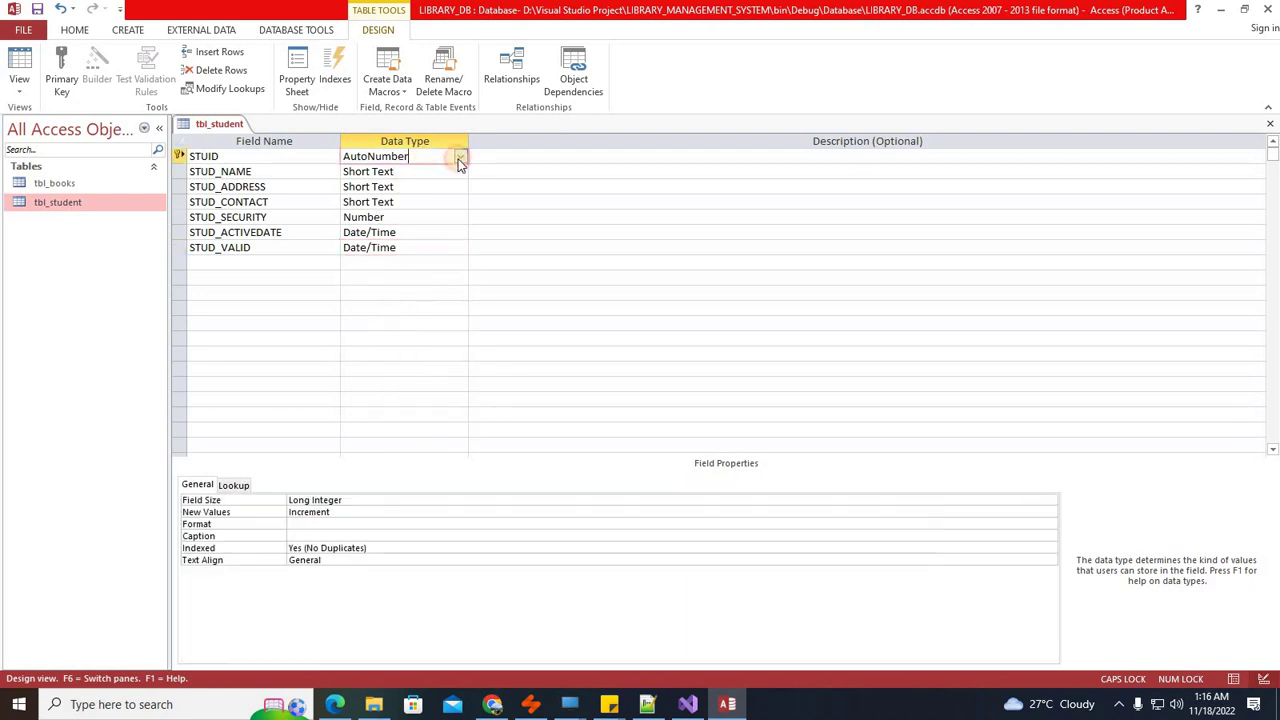
pyautogui.click(459, 160)
pyautogui.click(429, 171)
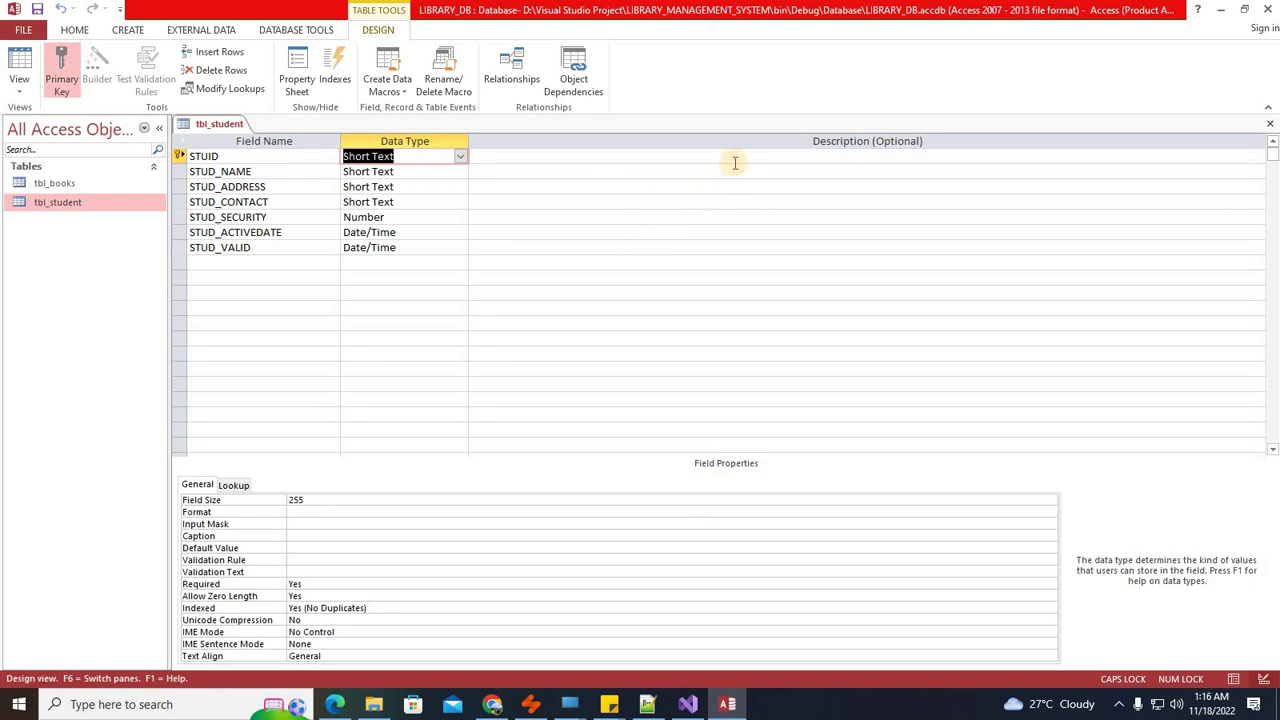
pyautogui.click(1270, 123)
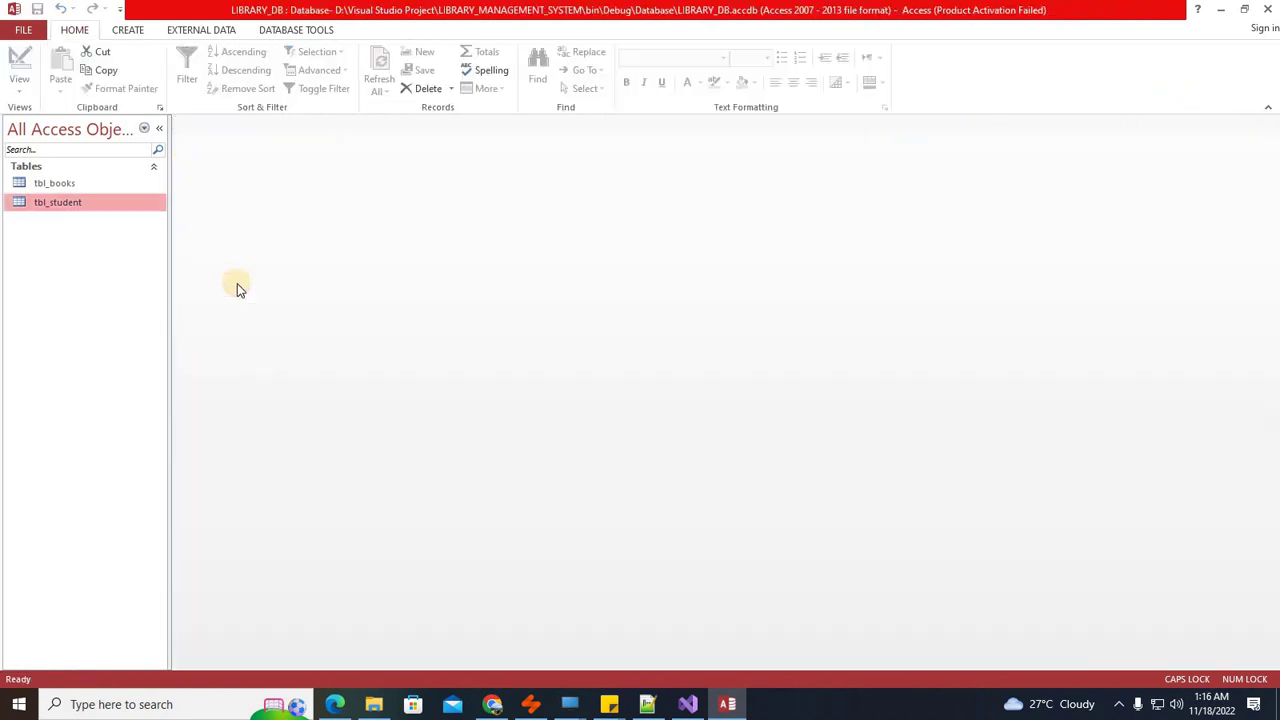
# Step: Create a third table, save it as tbl_group and open it in Design view
pyautogui.rightClick(111, 232)
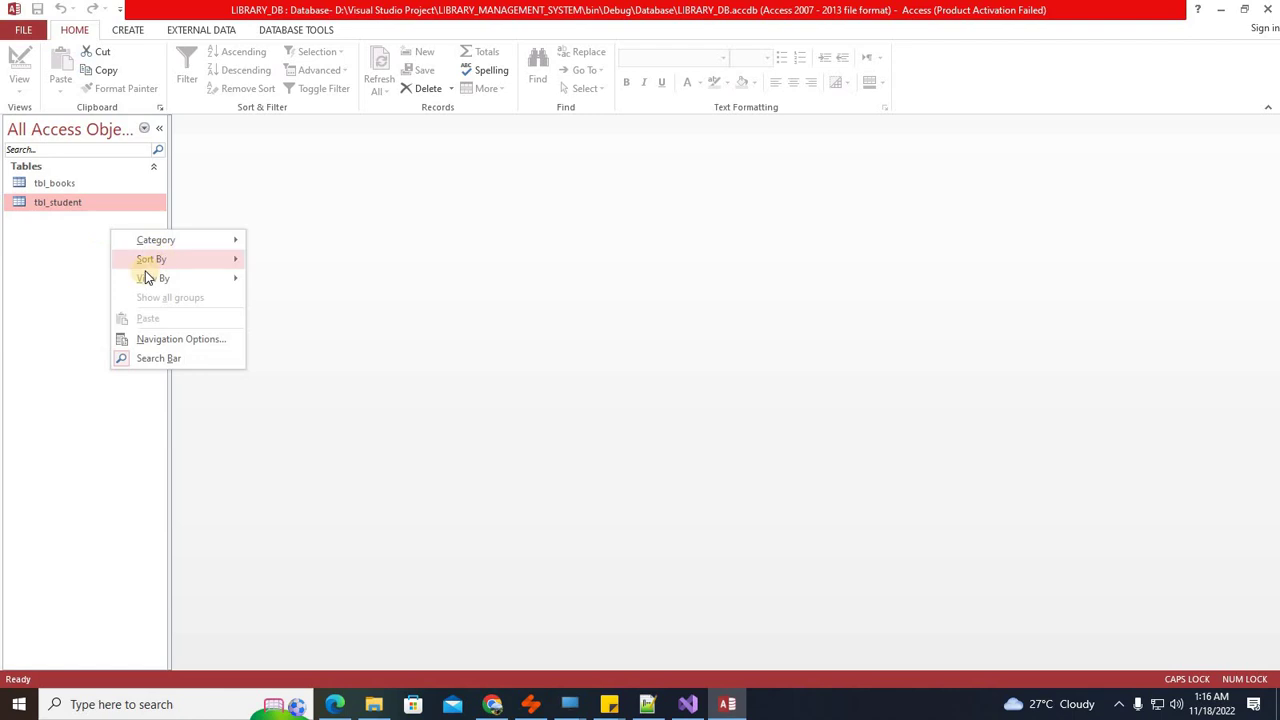
pyautogui.click(140, 36)
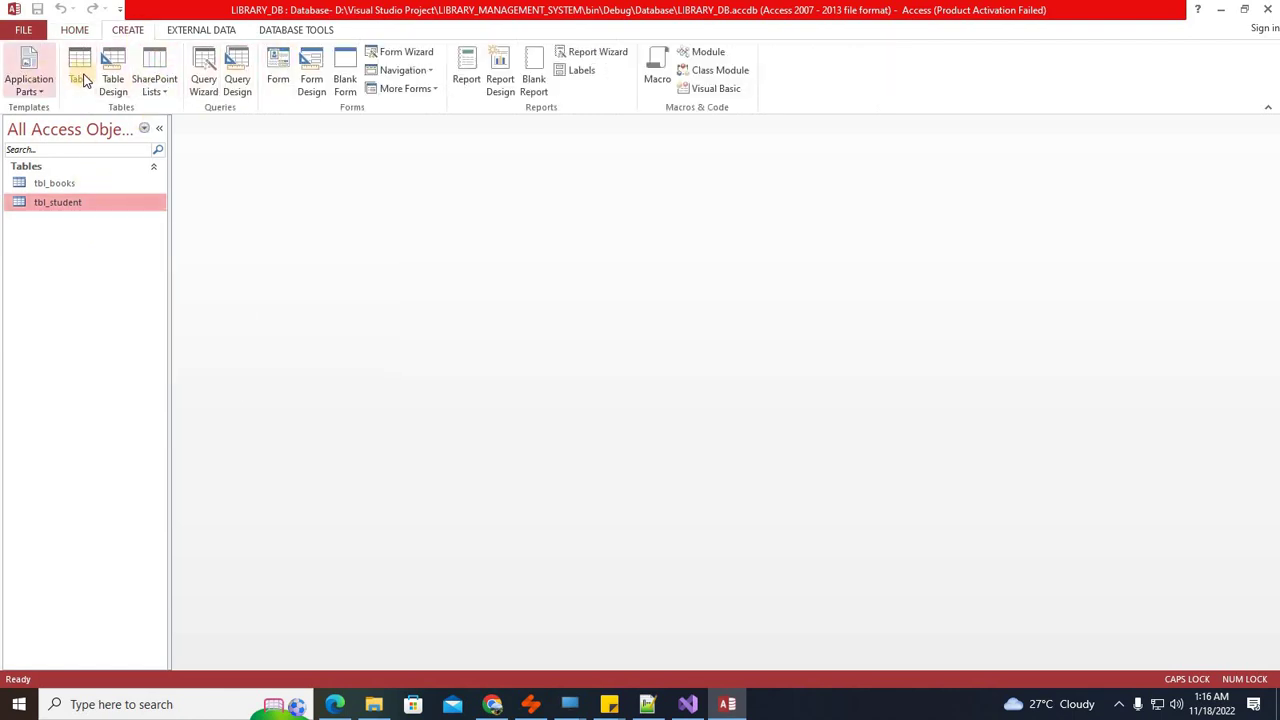
pyautogui.hotkey('ctrl', 's')
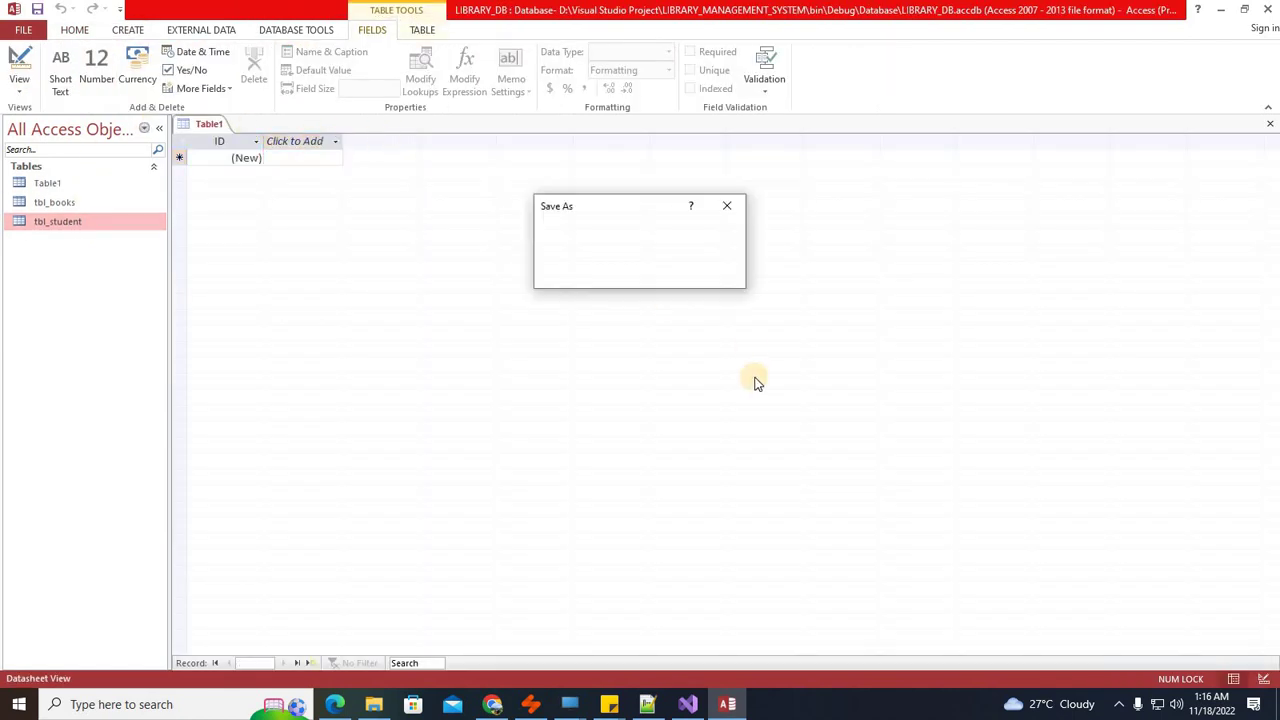
pyautogui.write('tbl_gr')
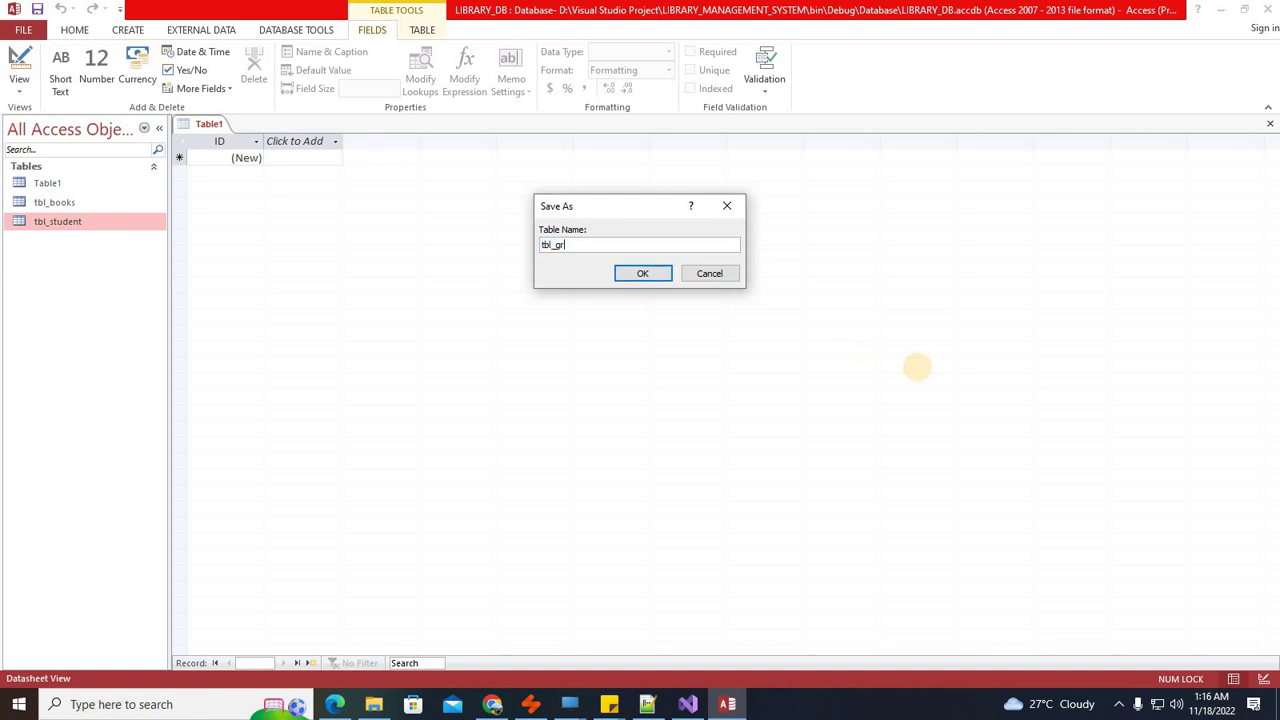
pyautogui.write('oup')
pyautogui.click(641, 274)
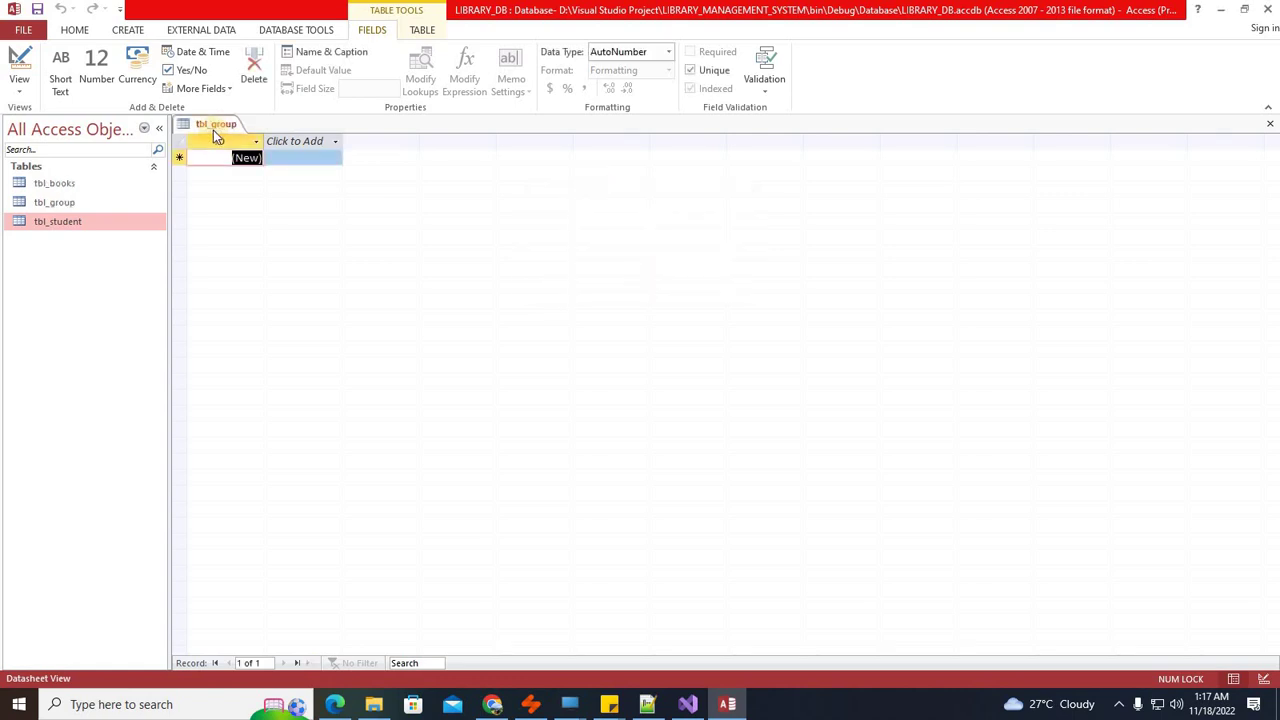
pyautogui.rightClick(216, 125)
pyautogui.click(275, 194)
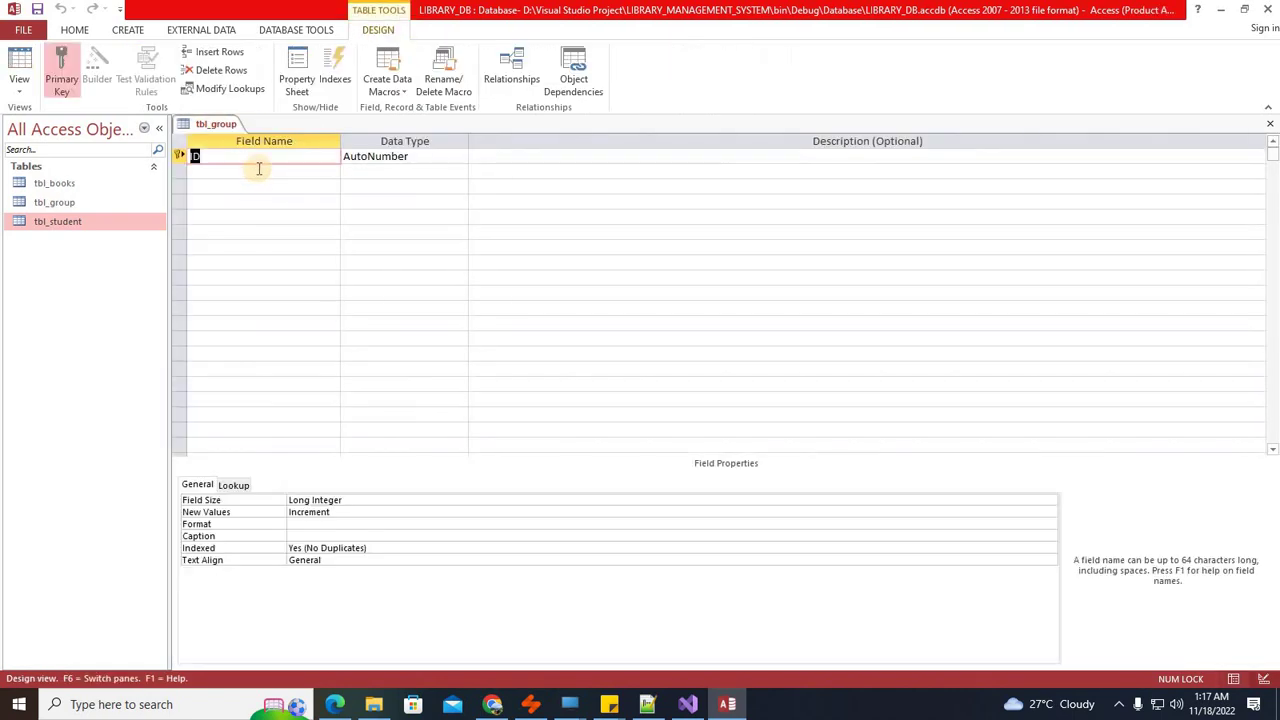
# Step: Rename the ID field of tbl_group to GROUP_ID and add a GROUP_NAME field below it
pyautogui.press('capslock')
pyautogui.write('GROUP_')
pyautogui.click(267, 173)
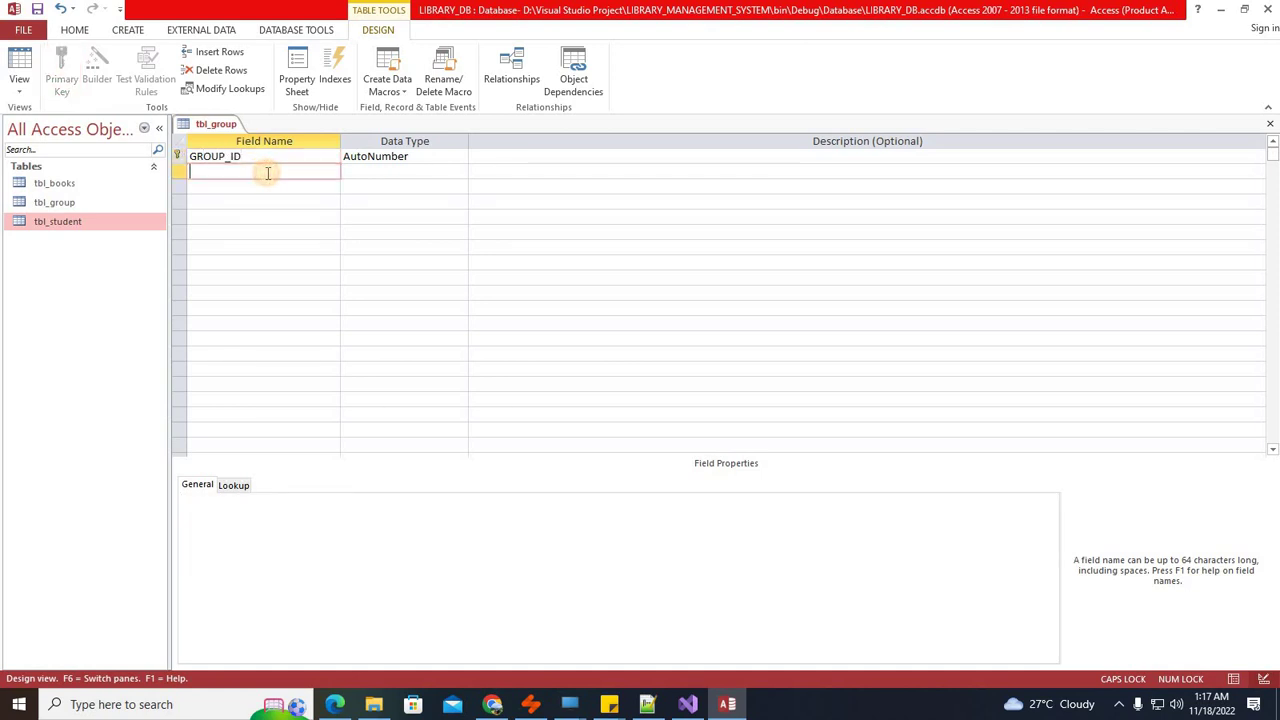
pyautogui.write('GROUP_NAME')
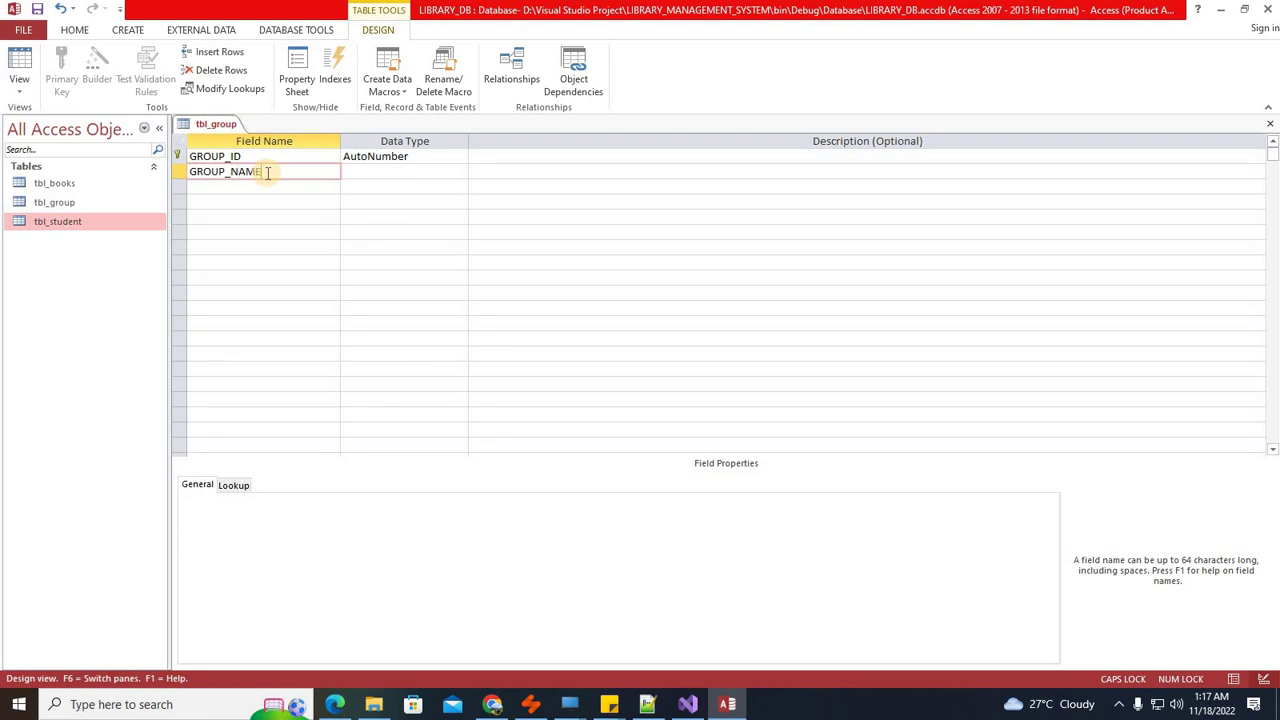
# Step: Set the data type of the GROUP_ID field to Short Text and close tbl_group
pyautogui.click(425, 156)
pyautogui.click(460, 156)
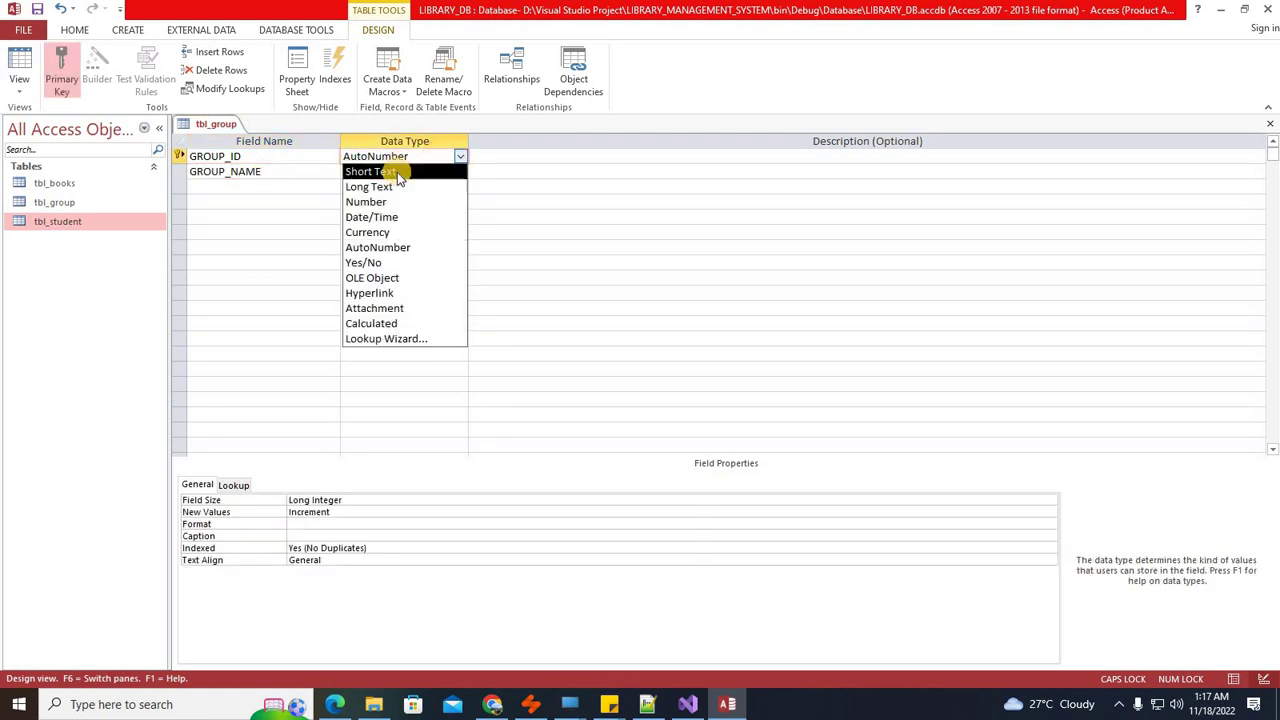
pyautogui.click(398, 171)
pyautogui.click(458, 173)
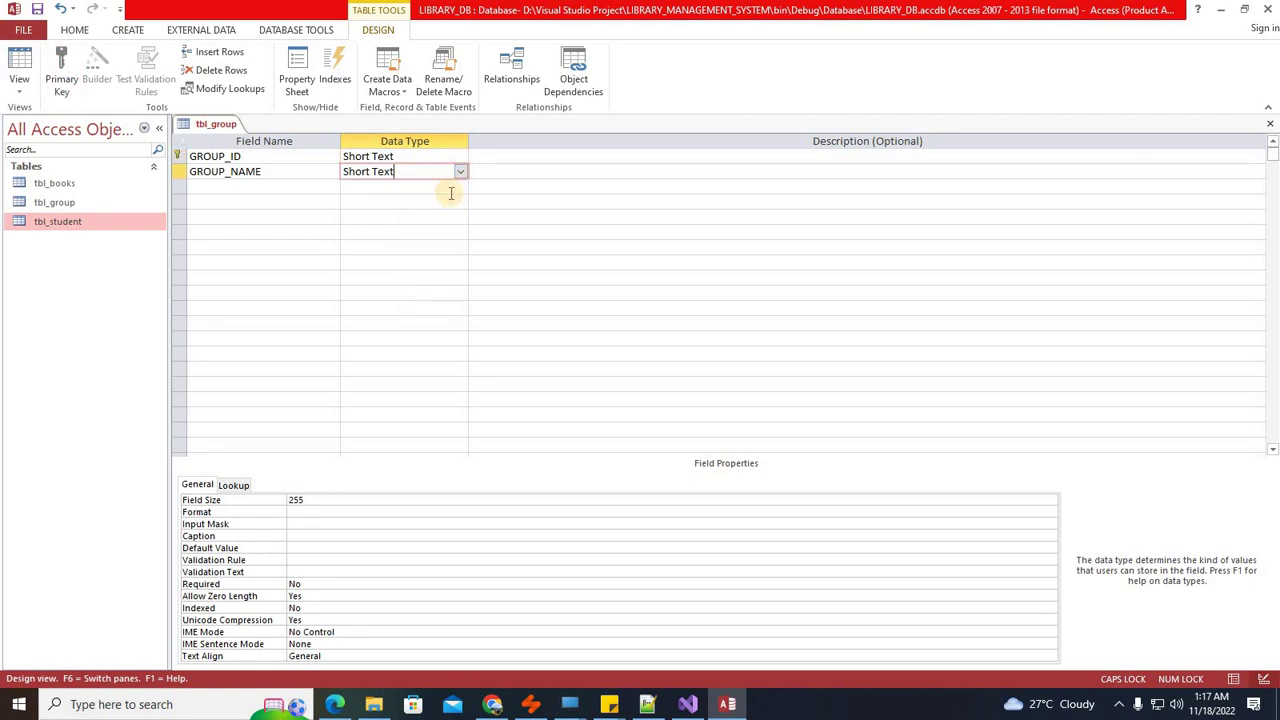
pyautogui.click(1268, 124)
# Step: Create a fourth table and open it in Design view, saving it as tbl_issue
pyautogui.rightClick(90, 285)
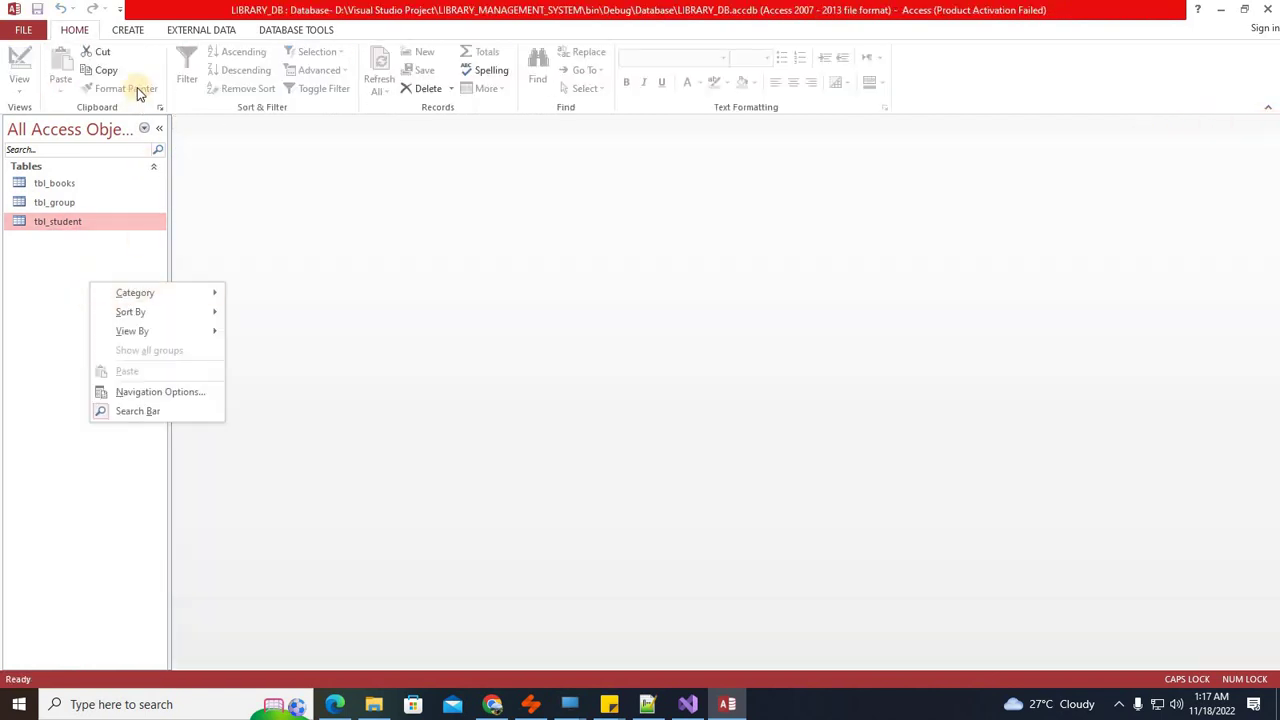
pyautogui.click(120, 33)
pyautogui.click(86, 73)
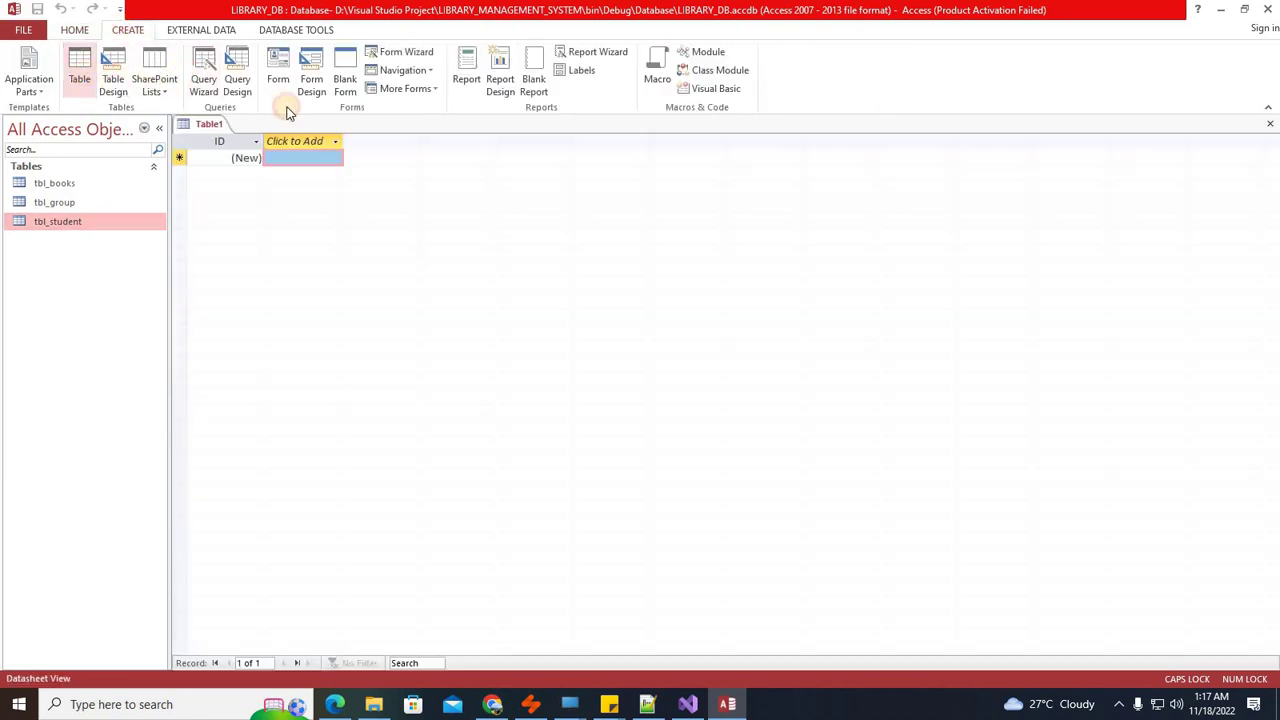
pyautogui.rightClick(212, 124)
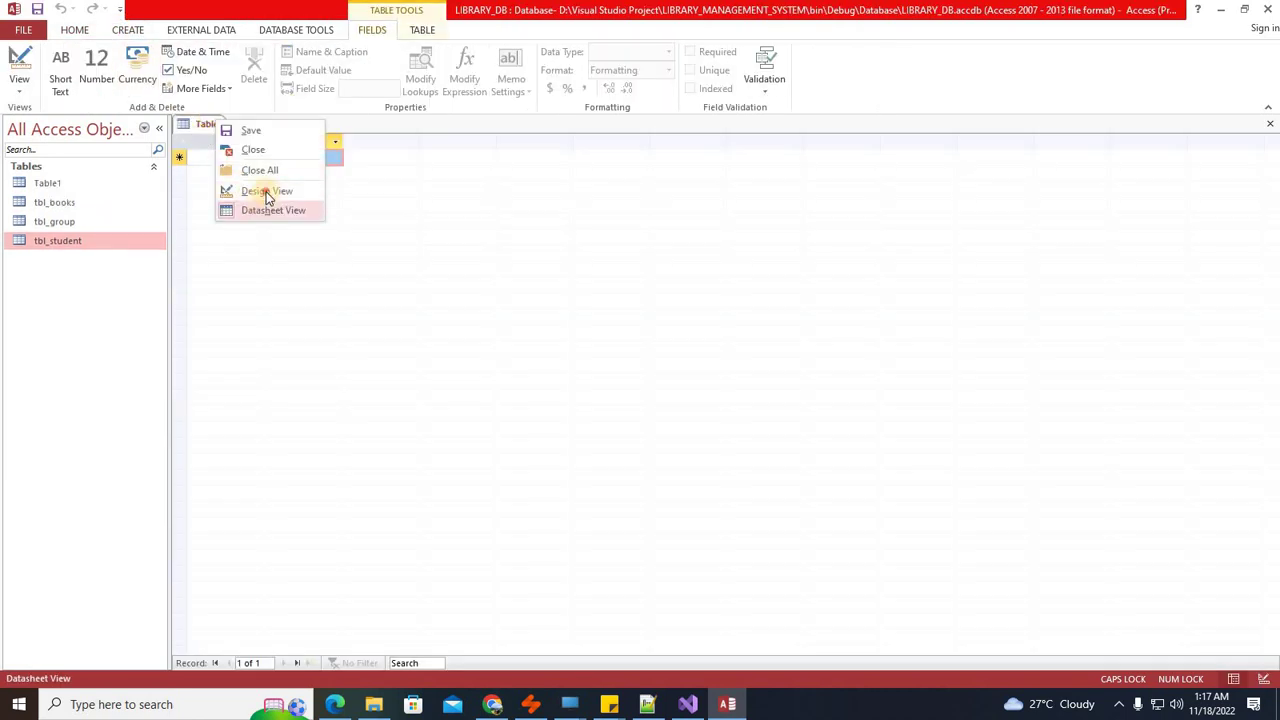
pyautogui.click(266, 189)
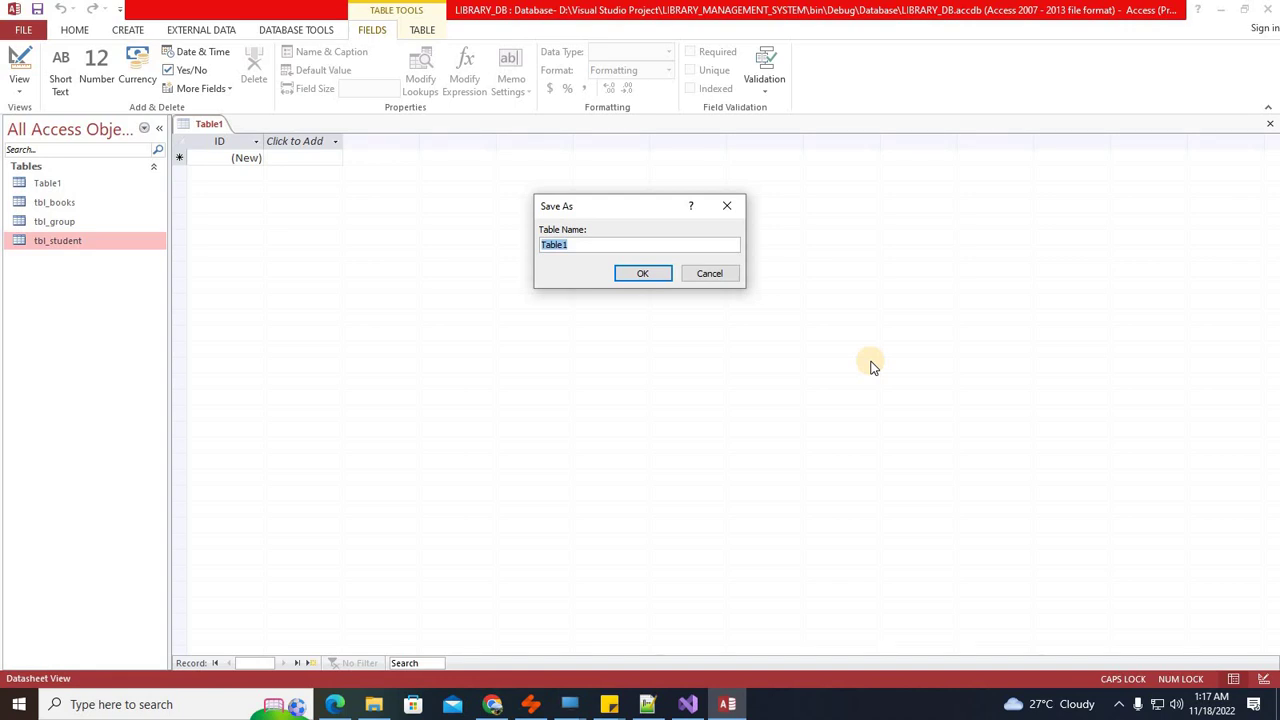
pyautogui.press('capslock')
pyautogui.write('tbl_issu')
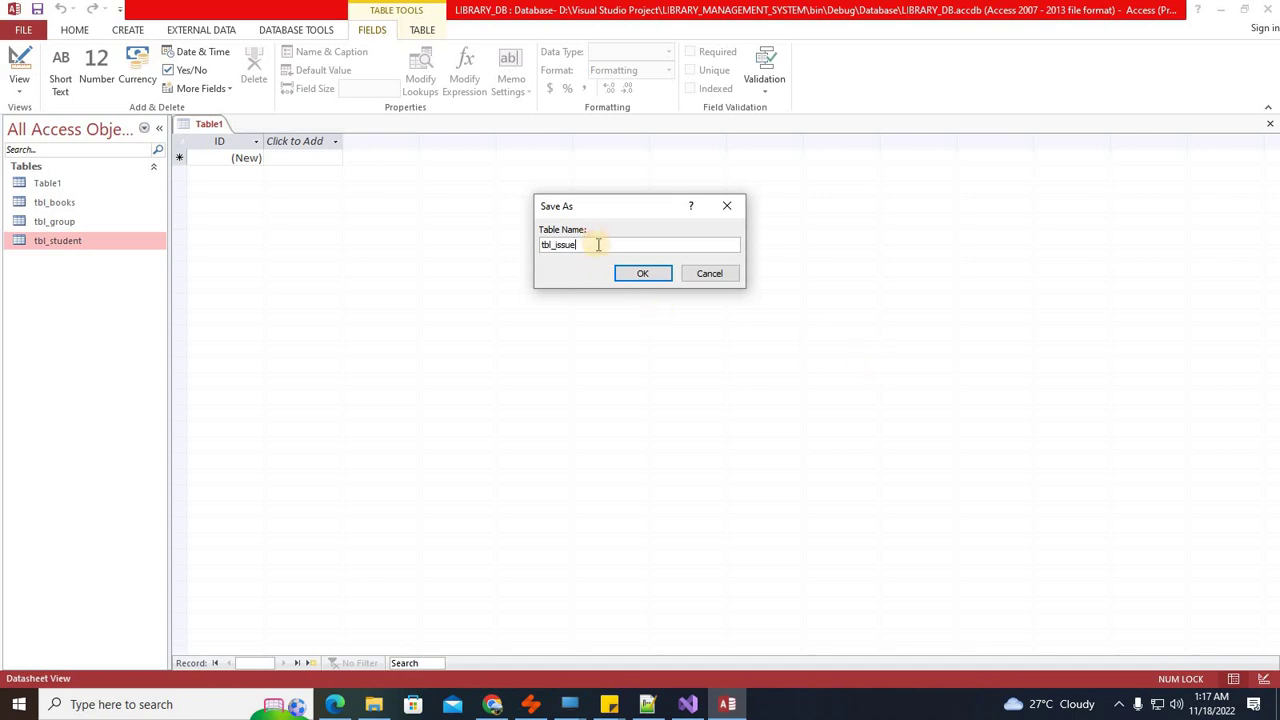
pyautogui.moveTo(594, 245); pyautogui.dragTo(493, 246)
pyautogui.click(649, 273)
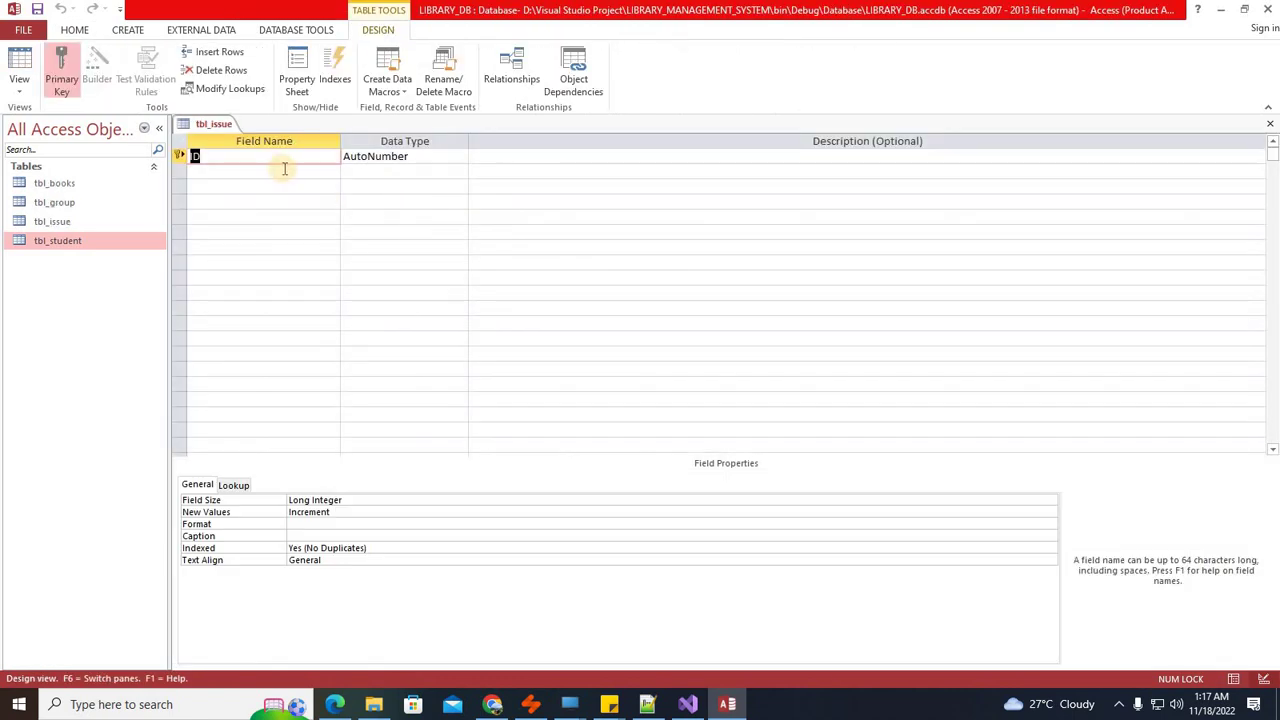
# Step: Rename the ID field of tbl_issue to BOOK_ID
pyautogui.press('capslock')
pyautogui.write('BOOK_ID')
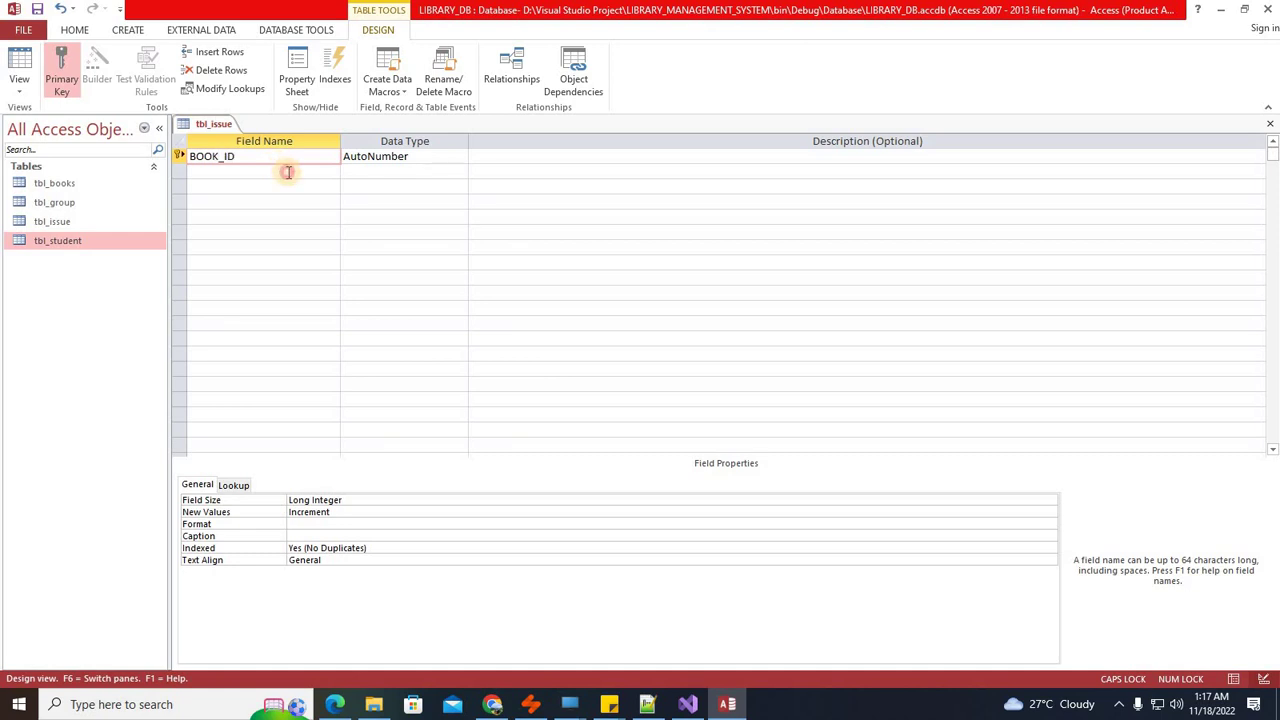
pyautogui.click(288, 172)
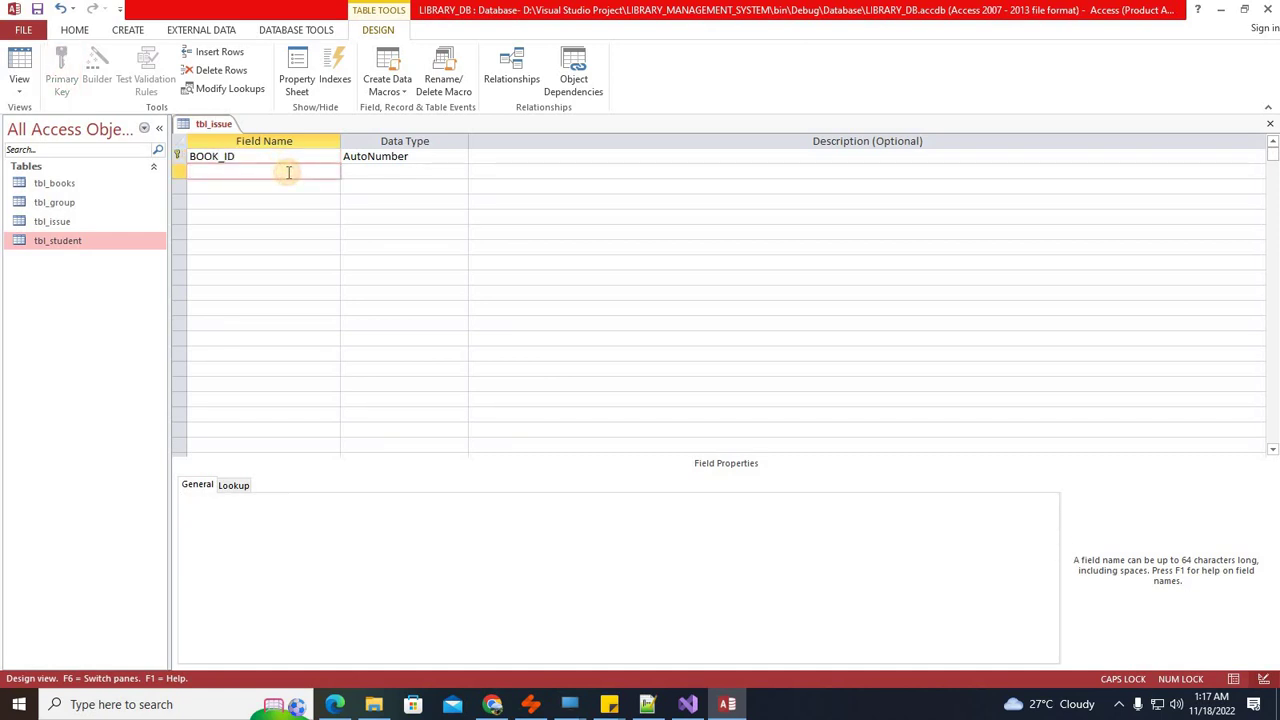
# Step: Add the fields GROUP_ID, BOOK_NAME and ISSUE_TO below BOOK_ID in tbl_issue
pyautogui.write('GROUP_ID')
pyautogui.click(278, 186)
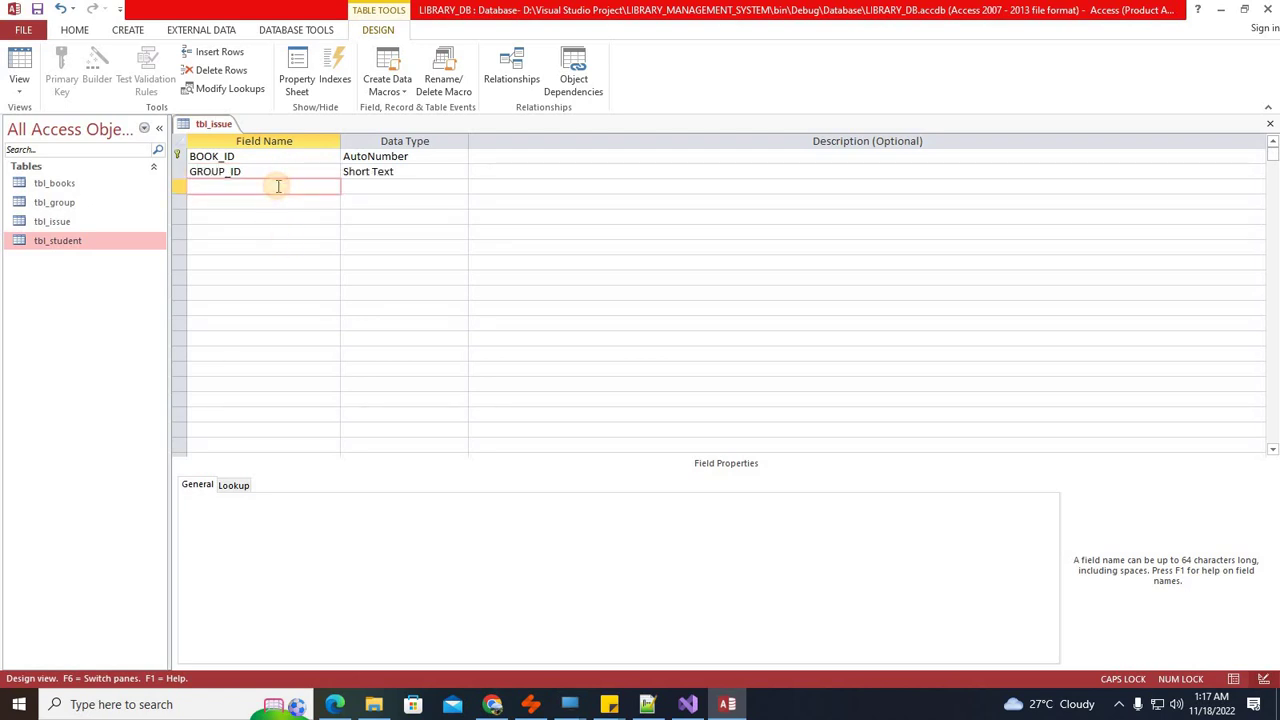
pyautogui.write('BOOK_NAME')
pyautogui.click(265, 203)
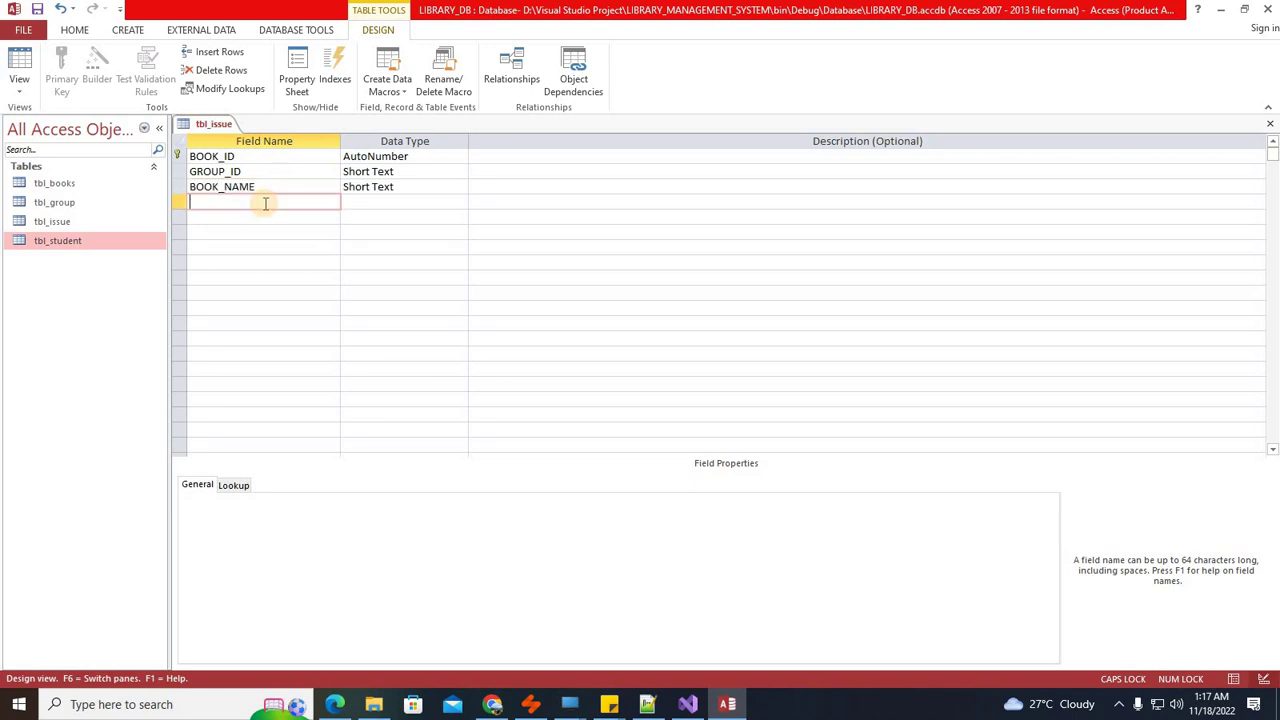
pyautogui.write('ISSUT')
pyautogui.write('_TO')
# Step: Add the fields ISSUE_NAME, ISSUE_DATE and DUE_DATE below ISSUE_TO in tbl_issue
pyautogui.click(271, 216)
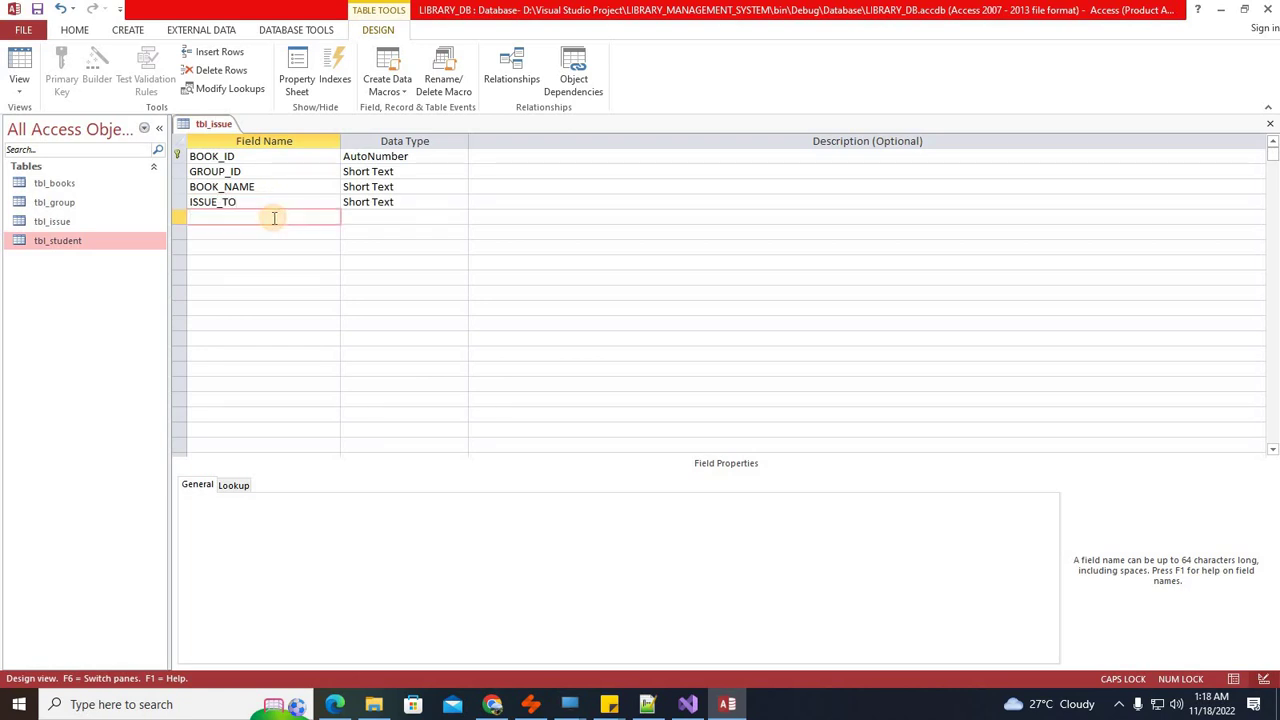
pyautogui.write('ISSUE_NAME')
pyautogui.click(275, 231)
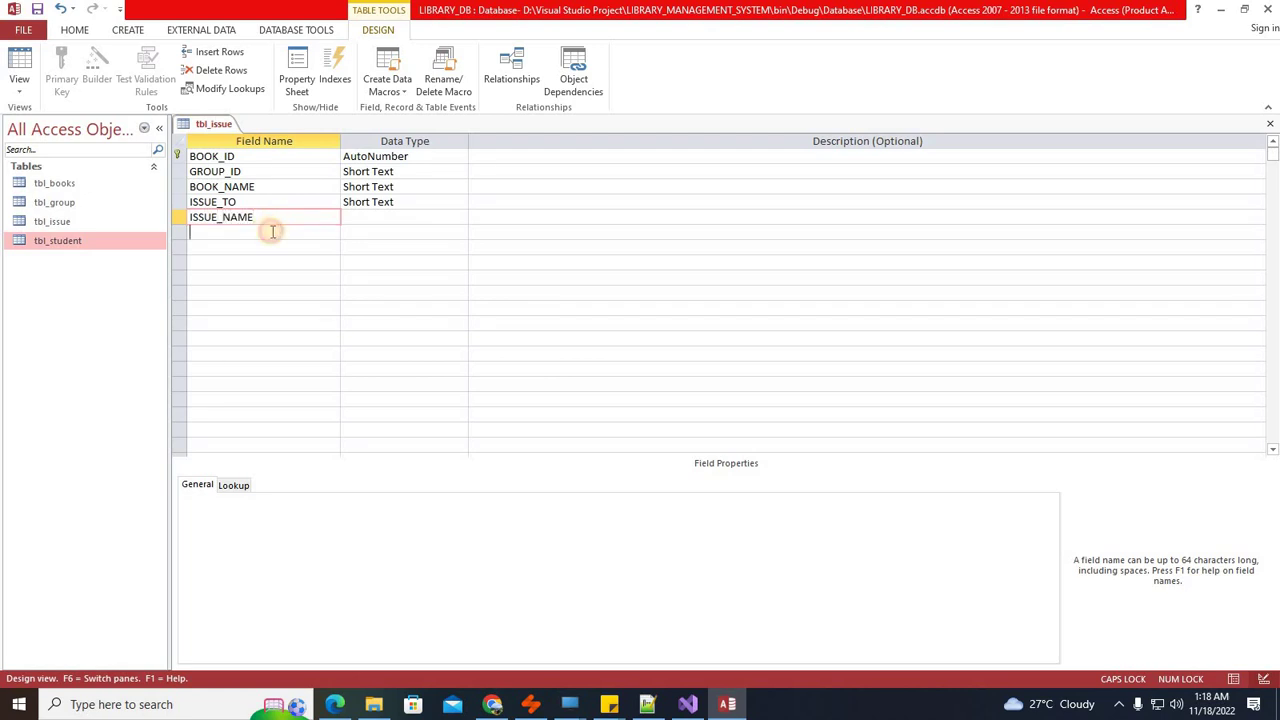
pyautogui.write('IS')
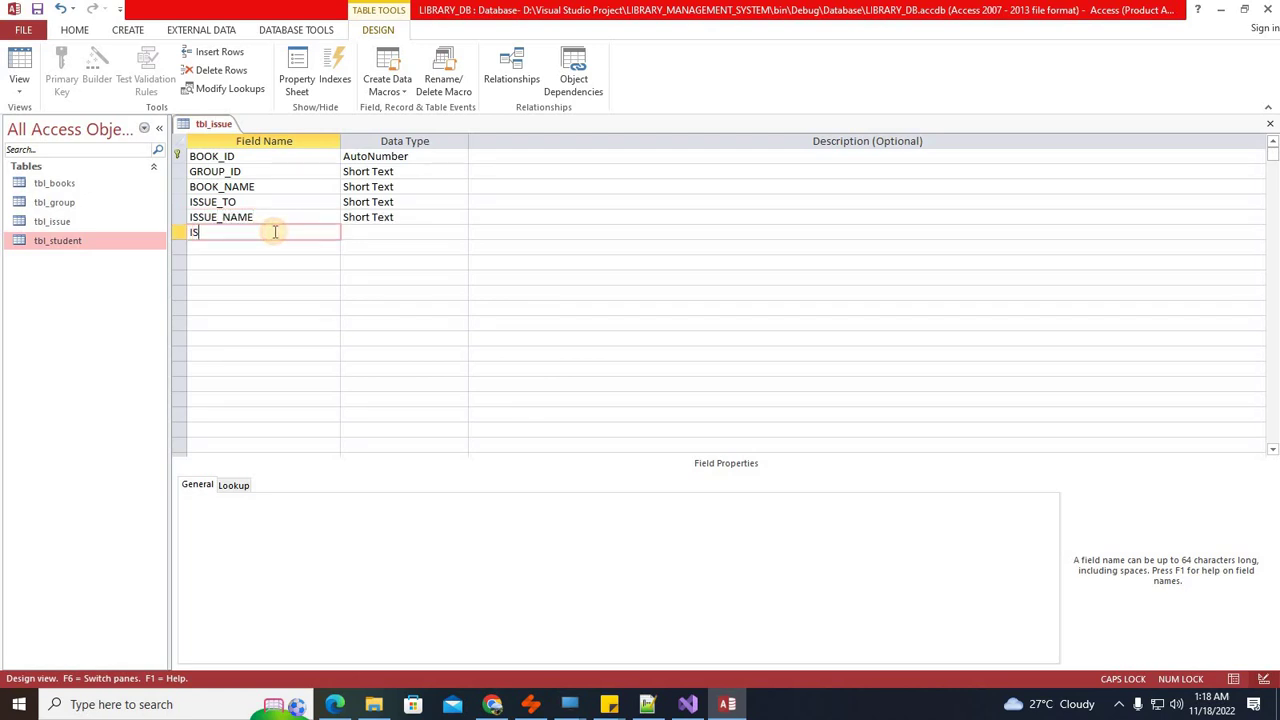
pyautogui.write('SUE_DATE')
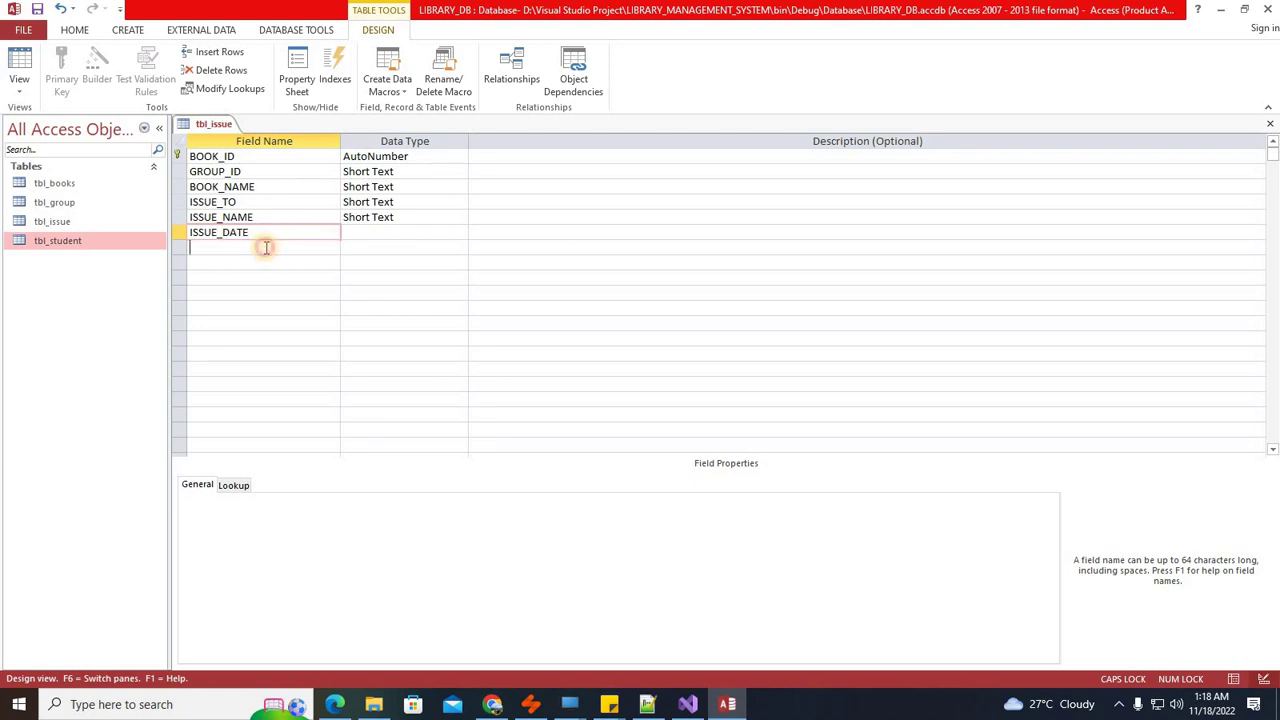
pyautogui.click(266, 247)
pyautogui.write('DUTE')
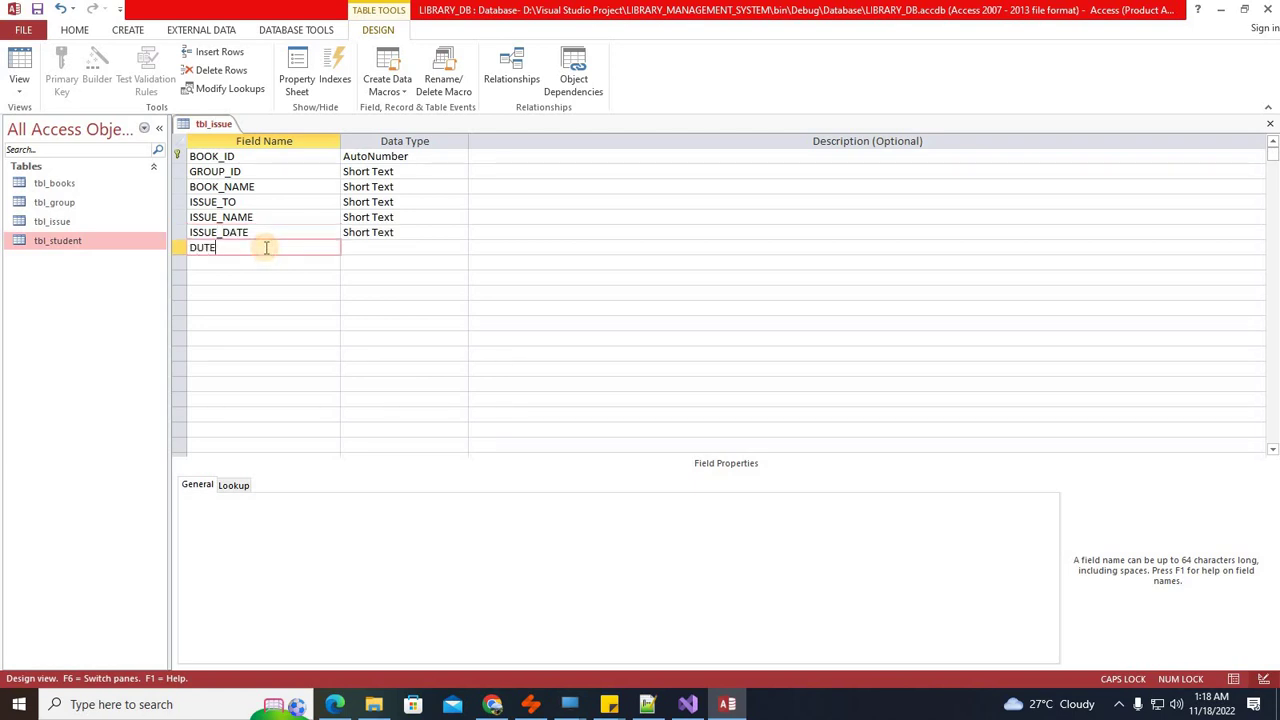
pyautogui.press('BackSpace')
pyautogui.write('_DATE')
pyautogui.click(409, 246)
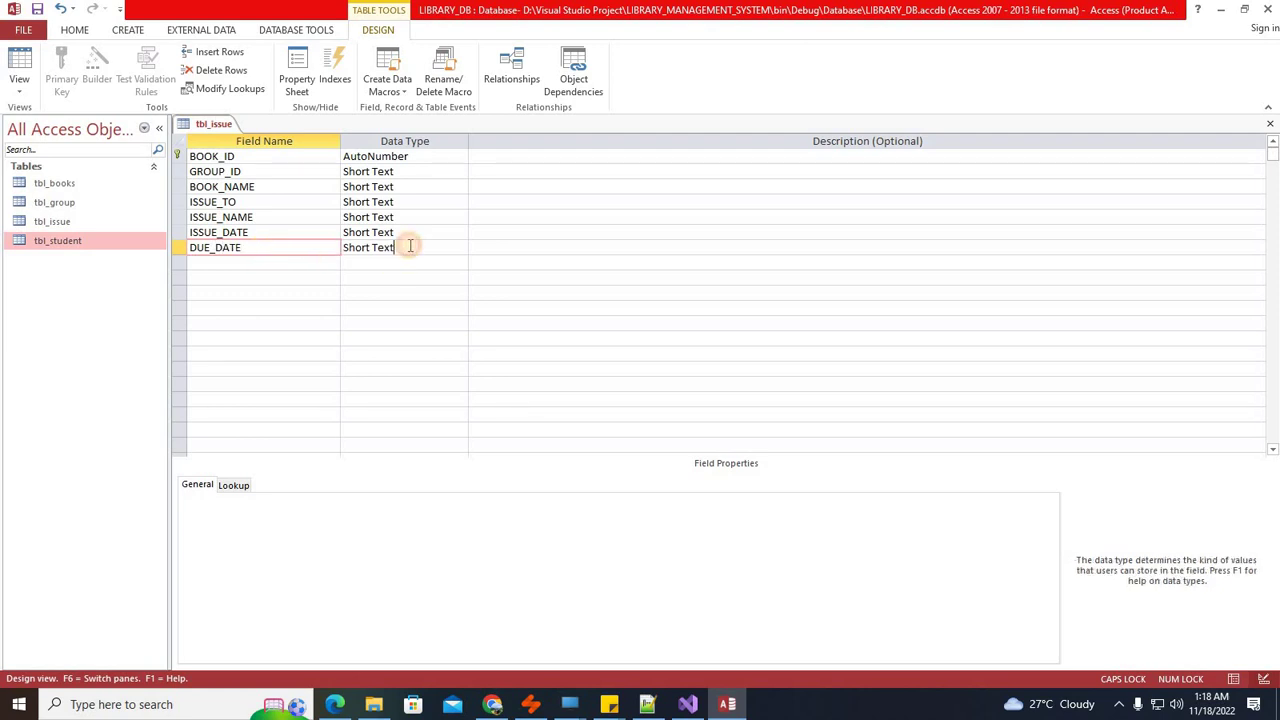
# Step: Remove the primary key from the BOOK_ID field of tbl_issue
pyautogui.click(398, 157)
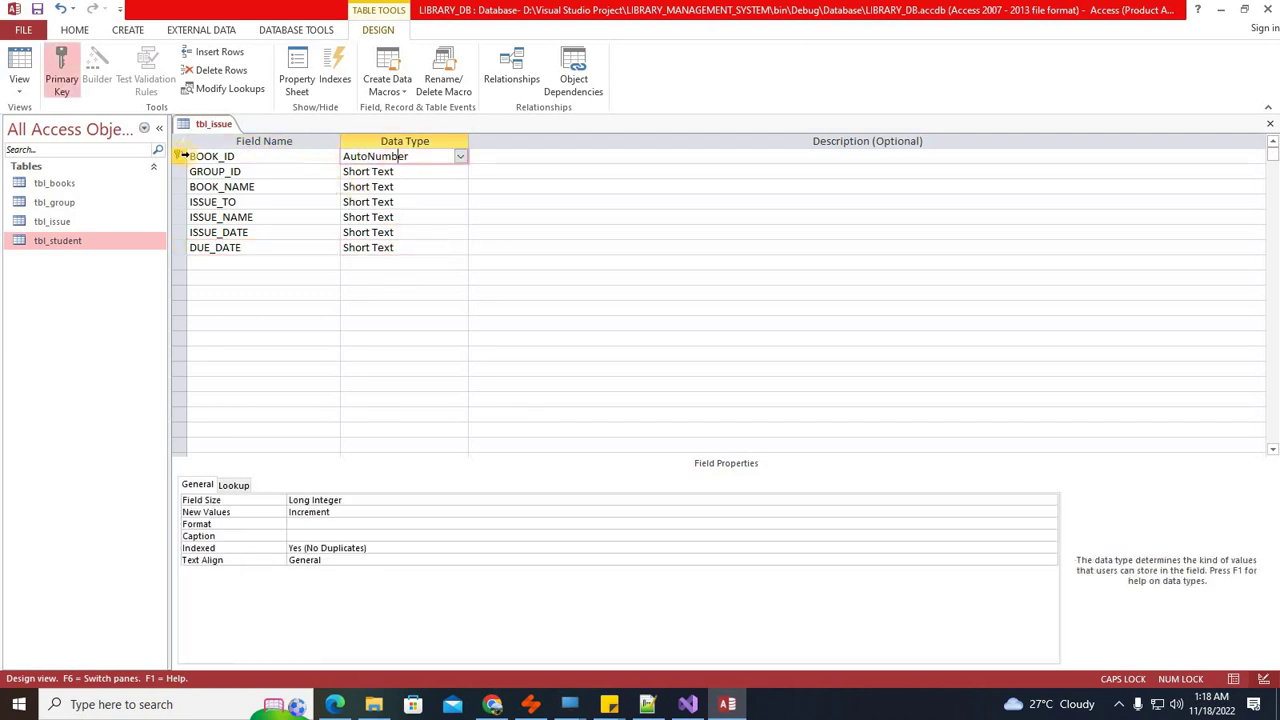
pyautogui.click(178, 157)
pyautogui.rightClick(178, 158)
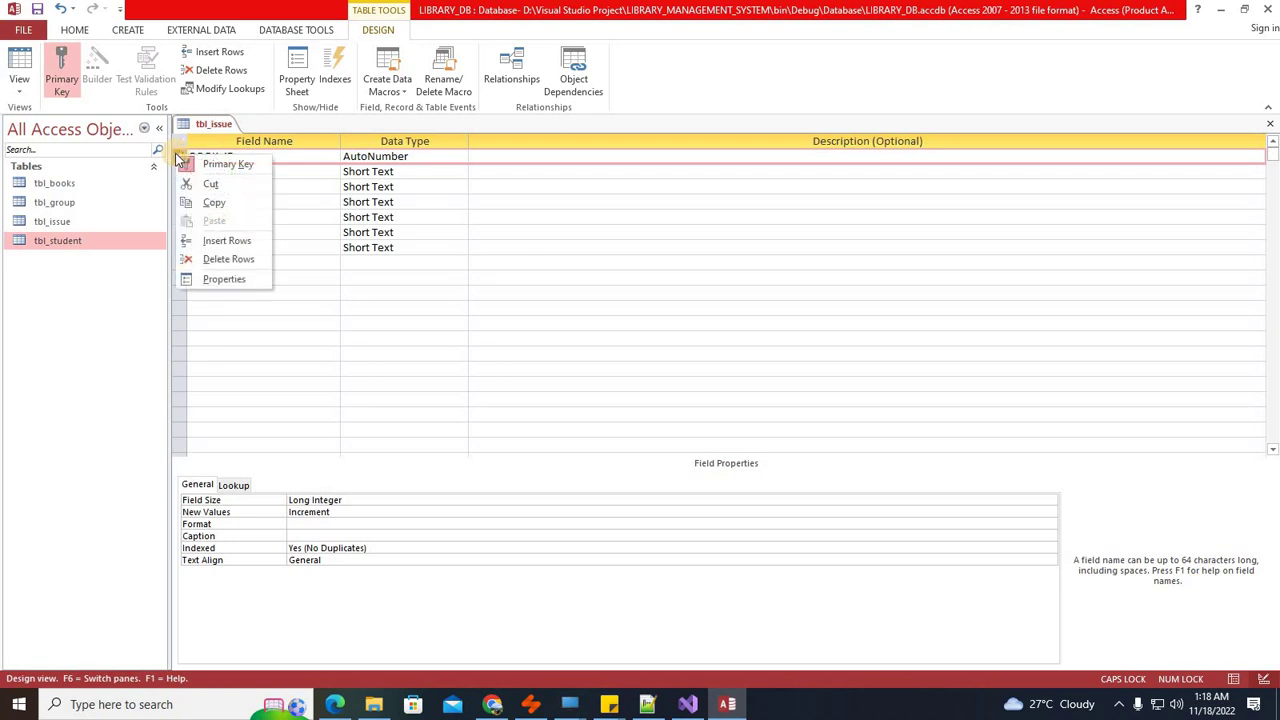
pyautogui.click(222, 164)
pyautogui.click(425, 164)
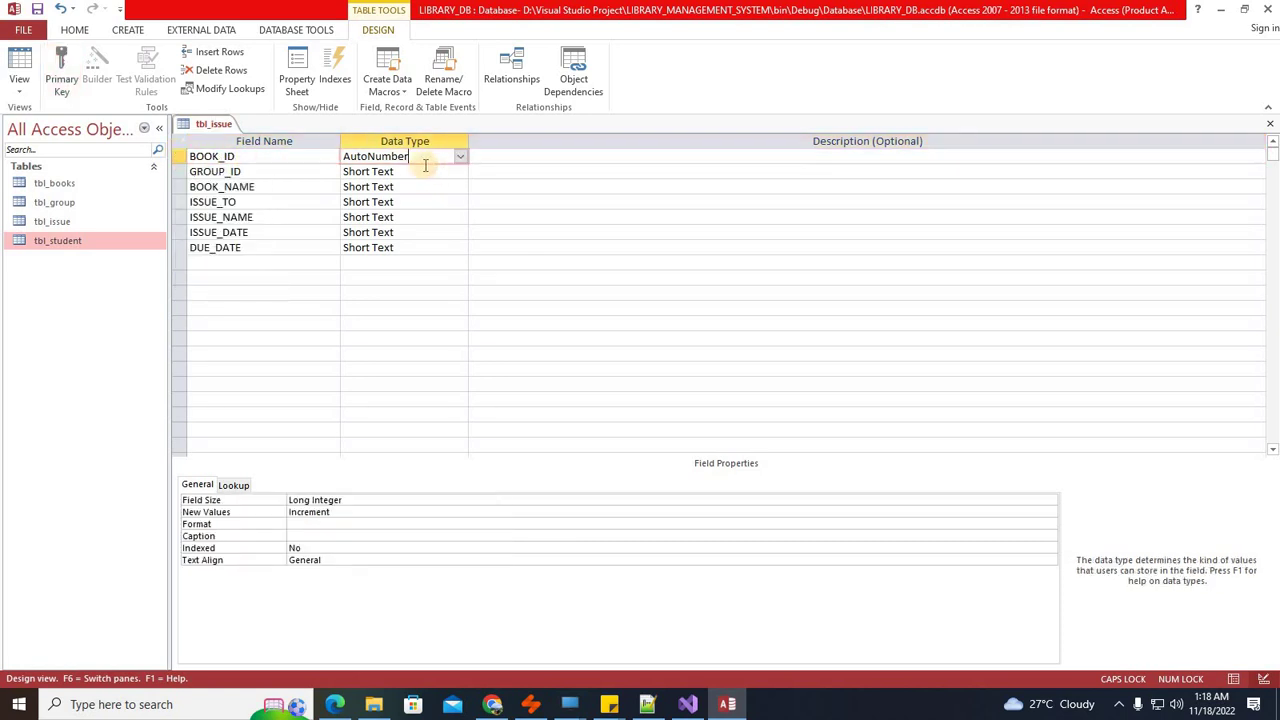
# Step: Set the data type of the BOOK_ID field to Short Text and close tbl_issue
pyautogui.click(459, 157)
pyautogui.click(410, 172)
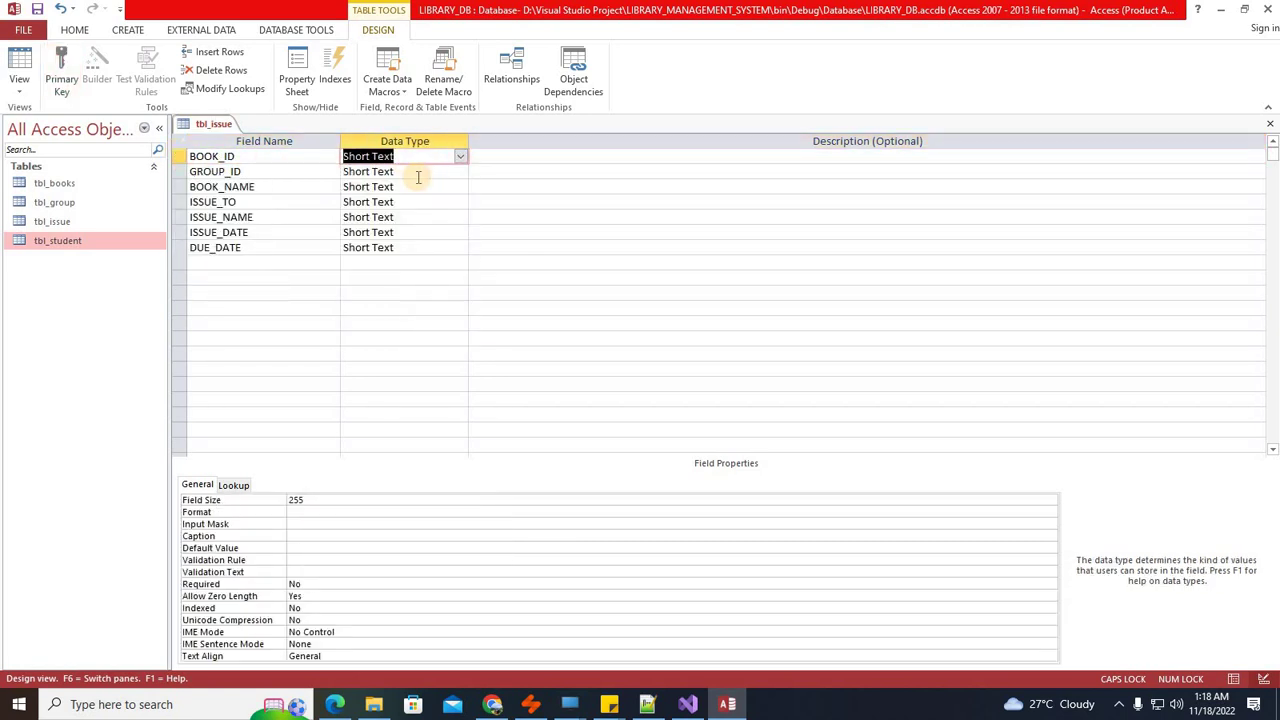
pyautogui.click(415, 187)
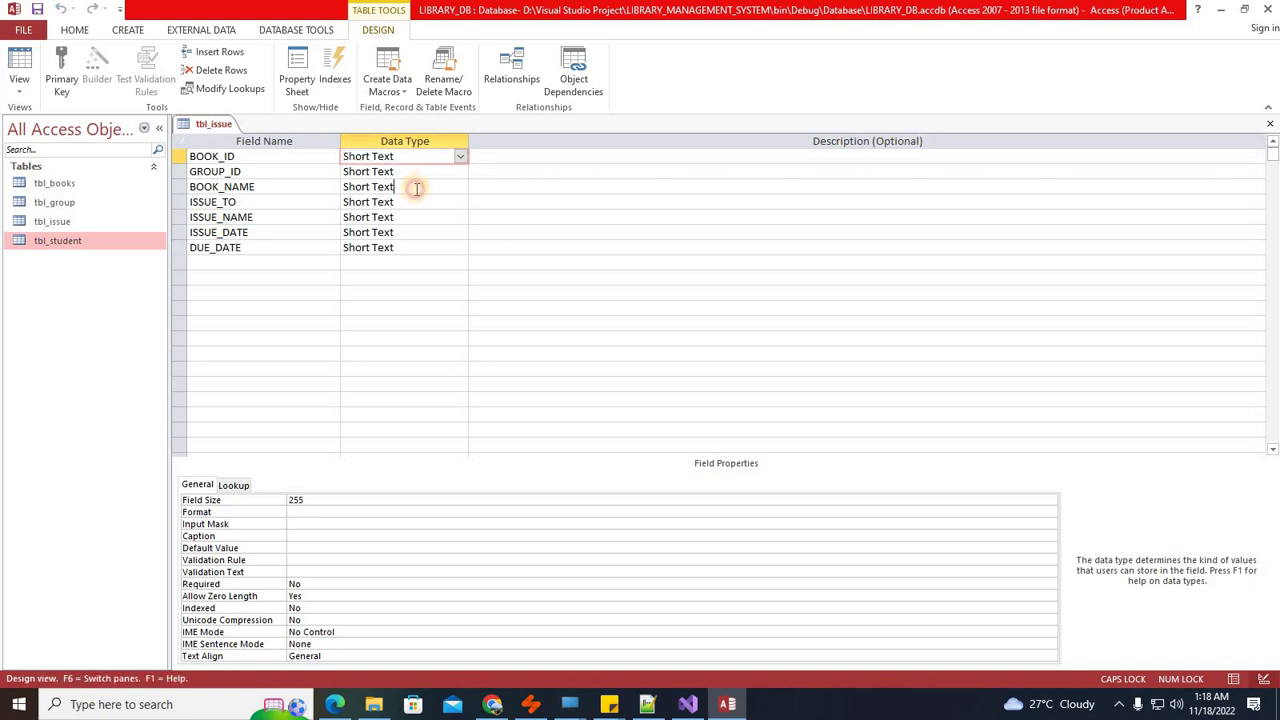
pyautogui.click(1271, 127)
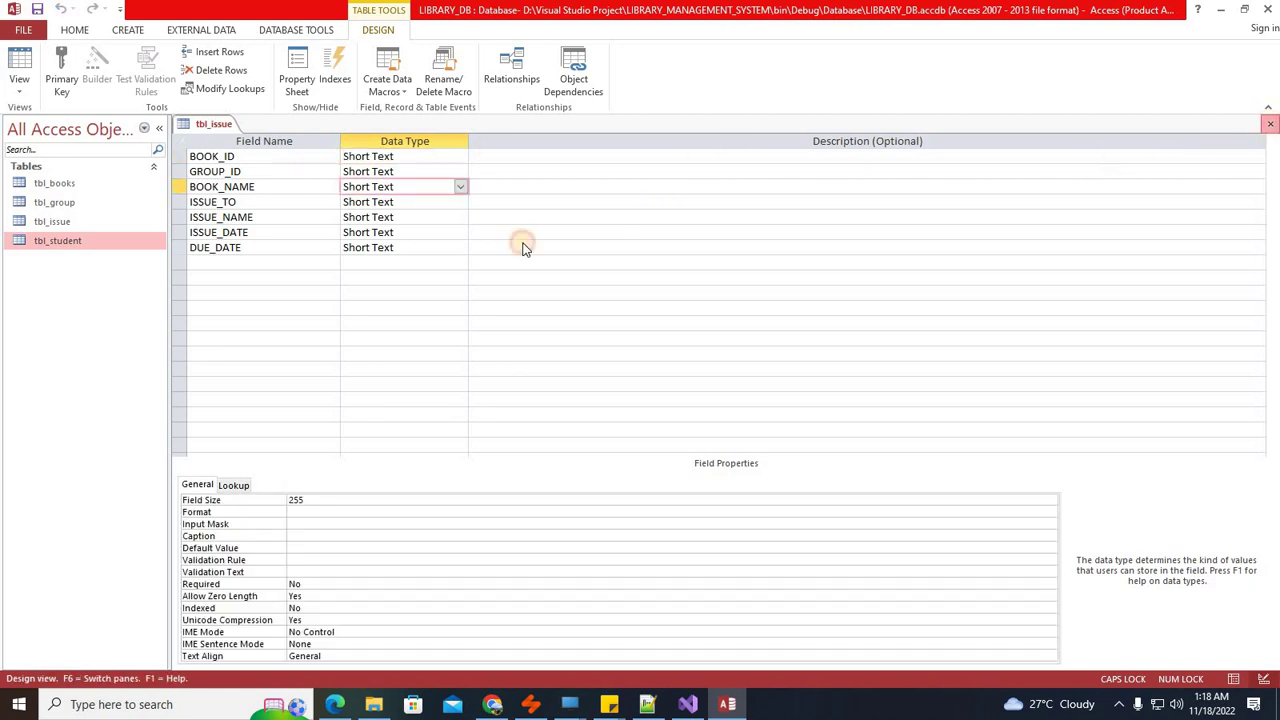
# Step: Create a fifth table and open it in Design view, saving it as tbl_return
pyautogui.rightClick(117, 284)
pyautogui.click(127, 29)
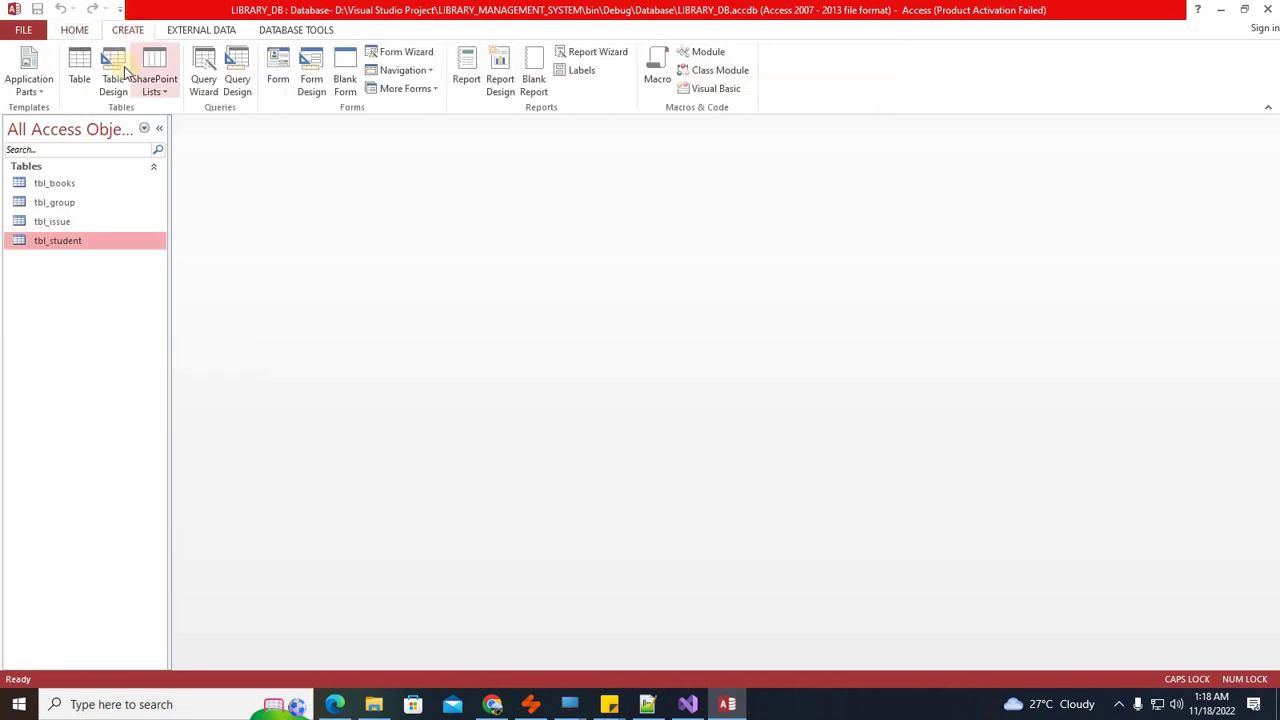
pyautogui.click(80, 74)
pyautogui.hotkey('ctrl', 's')
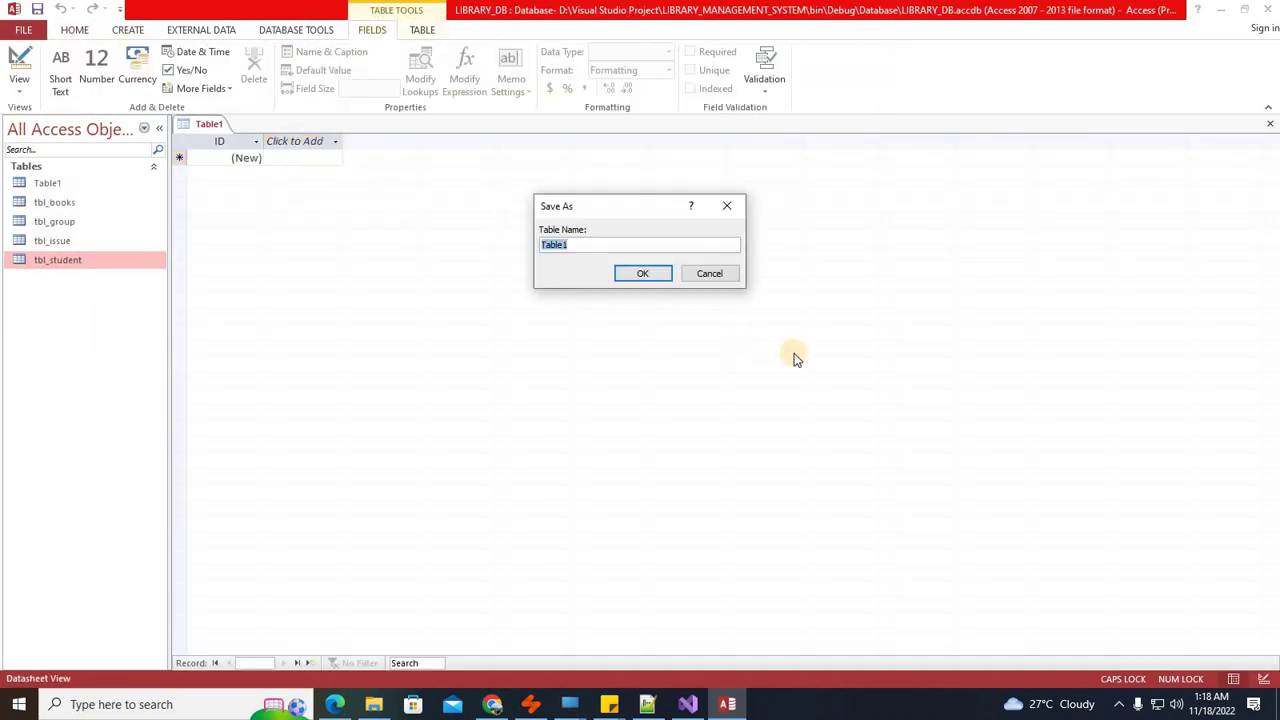
pyautogui.press('capslock')
pyautogui.write('btl')
pyautogui.write('tbnl')
pyautogui.write('_return')
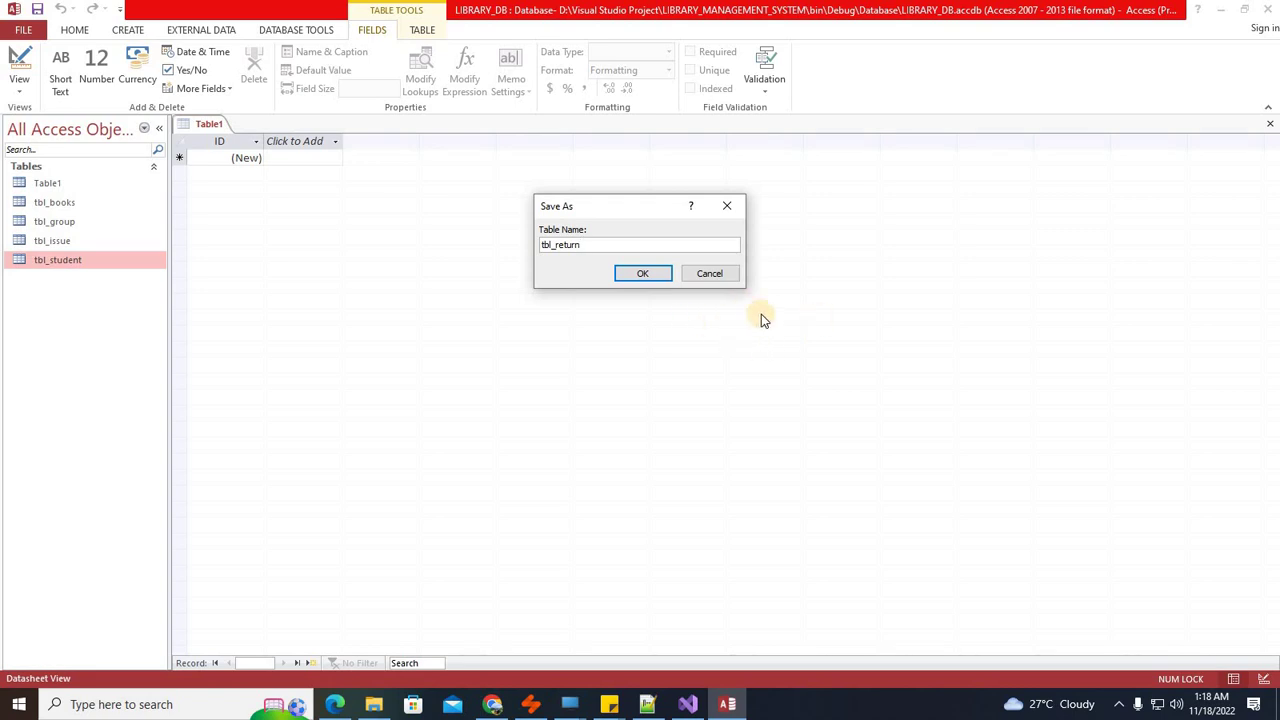
pyautogui.click(643, 274)
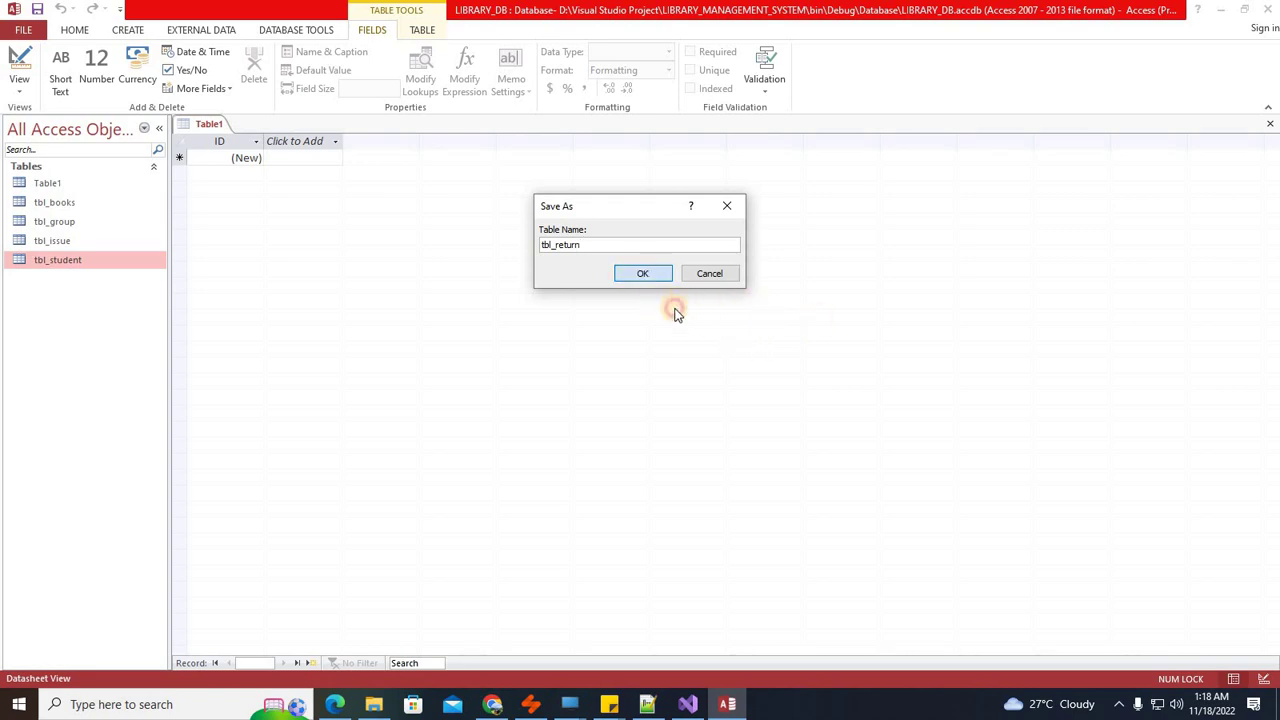
pyautogui.rightClick(208, 122)
pyautogui.click(255, 193)
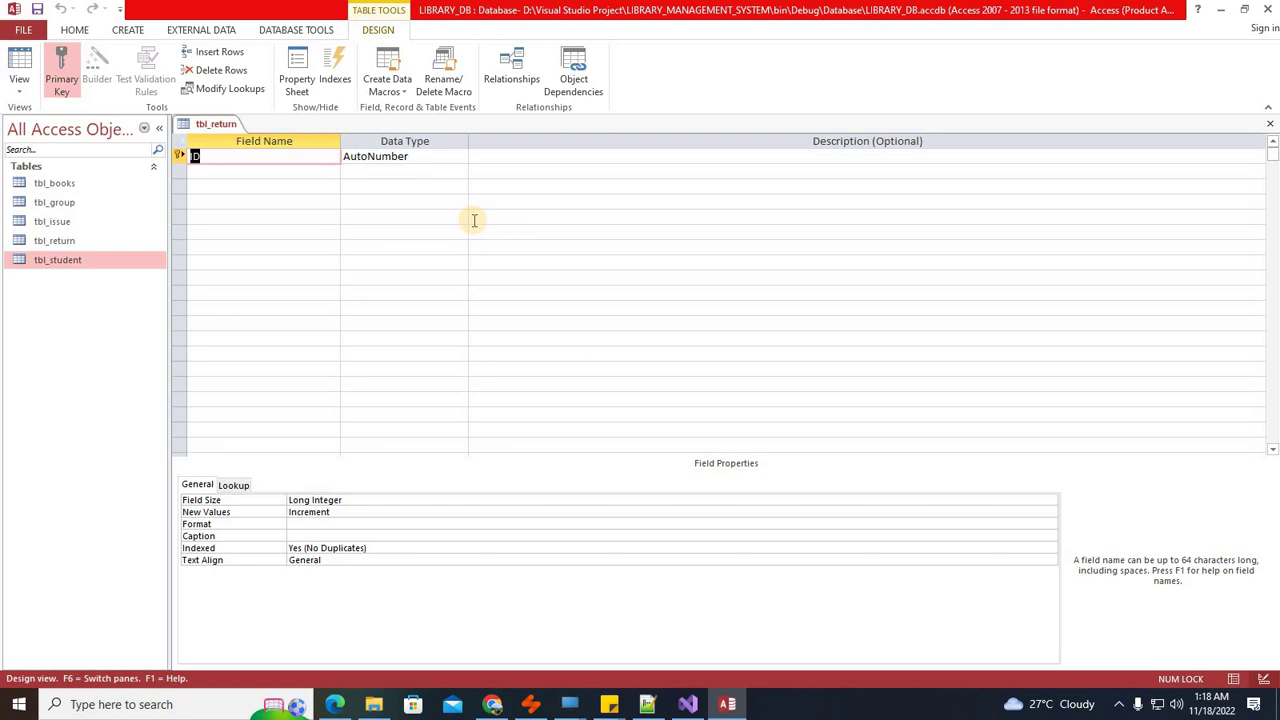
# Step: Rename the ID field of tbl_return to BOOK_ID
pyautogui.write('book')
pyautogui.press('capslock')
pyautogui.press('BackSpace')
pyautogui.press('BackSpace')
pyautogui.press('BackSpace')
pyautogui.press('BackSpace')
pyautogui.write('BOOK_ID')
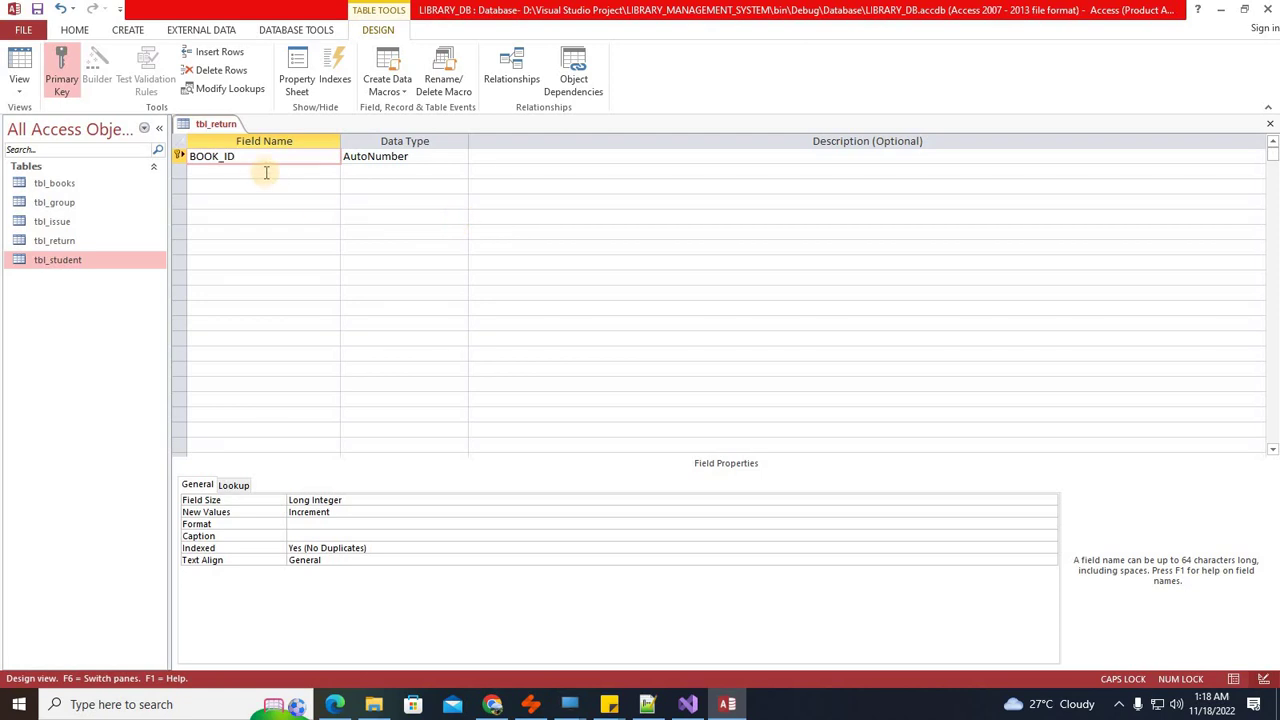
# Step: Add the fields GROUP_ID and BOOK_NAME below BOOK_ID in tbl_return
pyautogui.click(297, 177)
pyautogui.write('GROU')
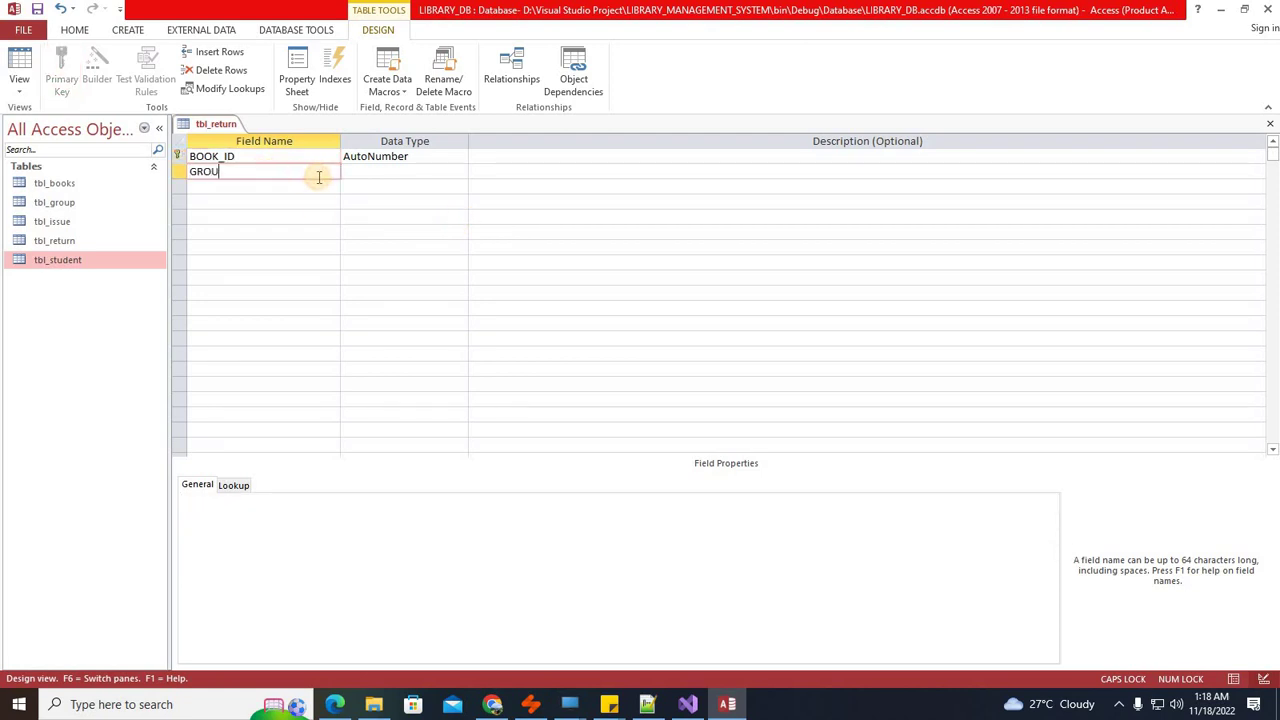
pyautogui.write('P_ID')
pyautogui.click(245, 194)
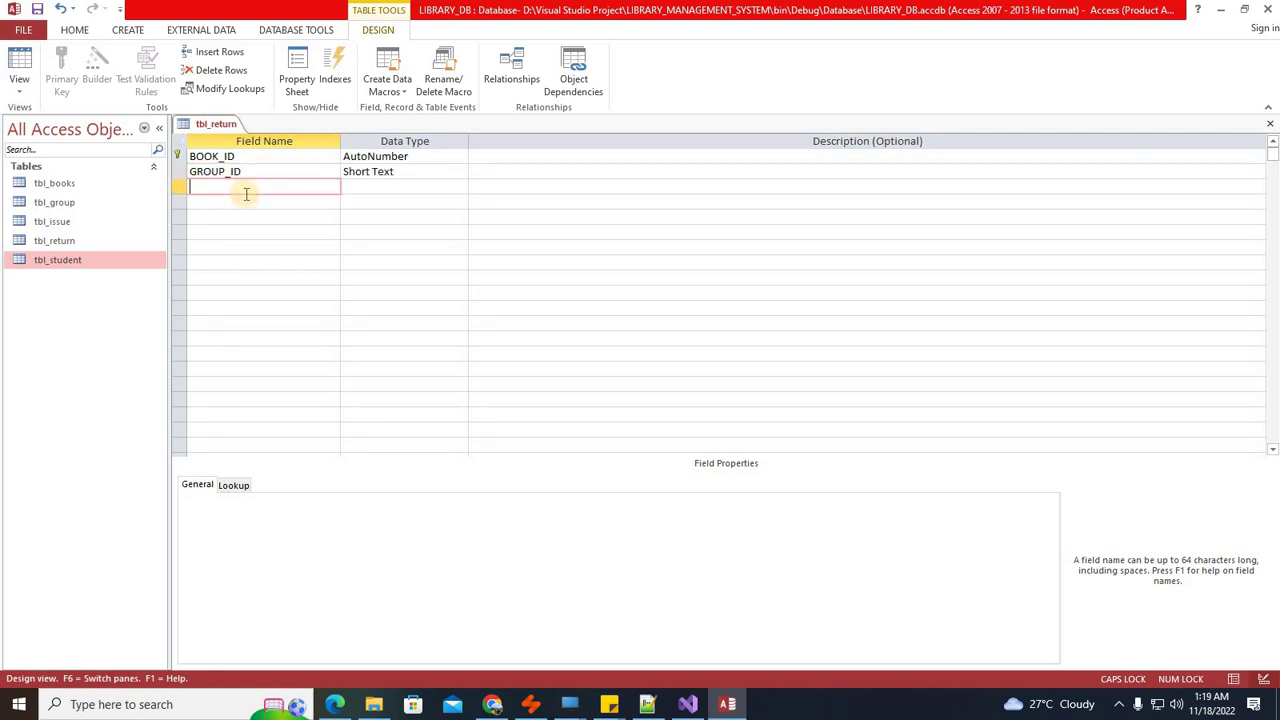
pyautogui.write('BOOK_NAME')
# Step: Add an ISSUE_TO field below BOOK_NAME in tbl_return
pyautogui.click(252, 200)
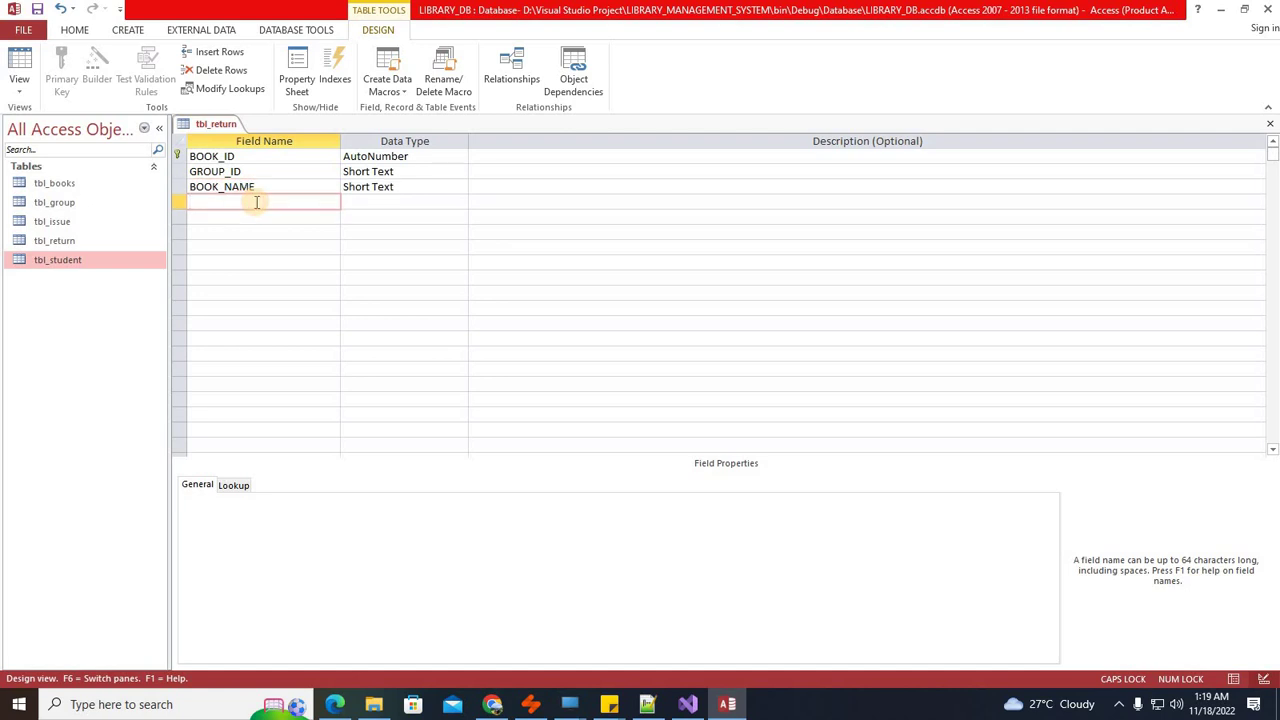
pyautogui.write('USSU')
pyautogui.press('BackSpace')
pyautogui.write('UE_TO')
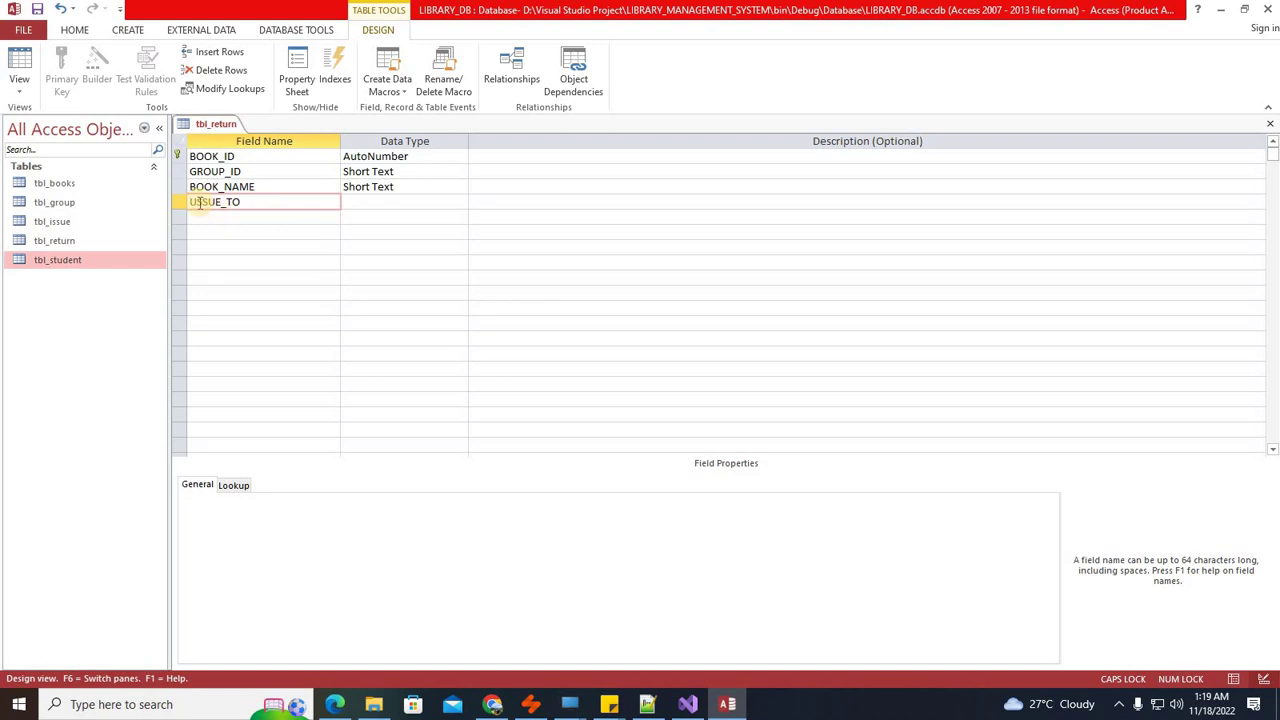
pyautogui.click(199, 202)
pyautogui.press('BackSpace')
pyautogui.write('I')
pyautogui.press('Down')
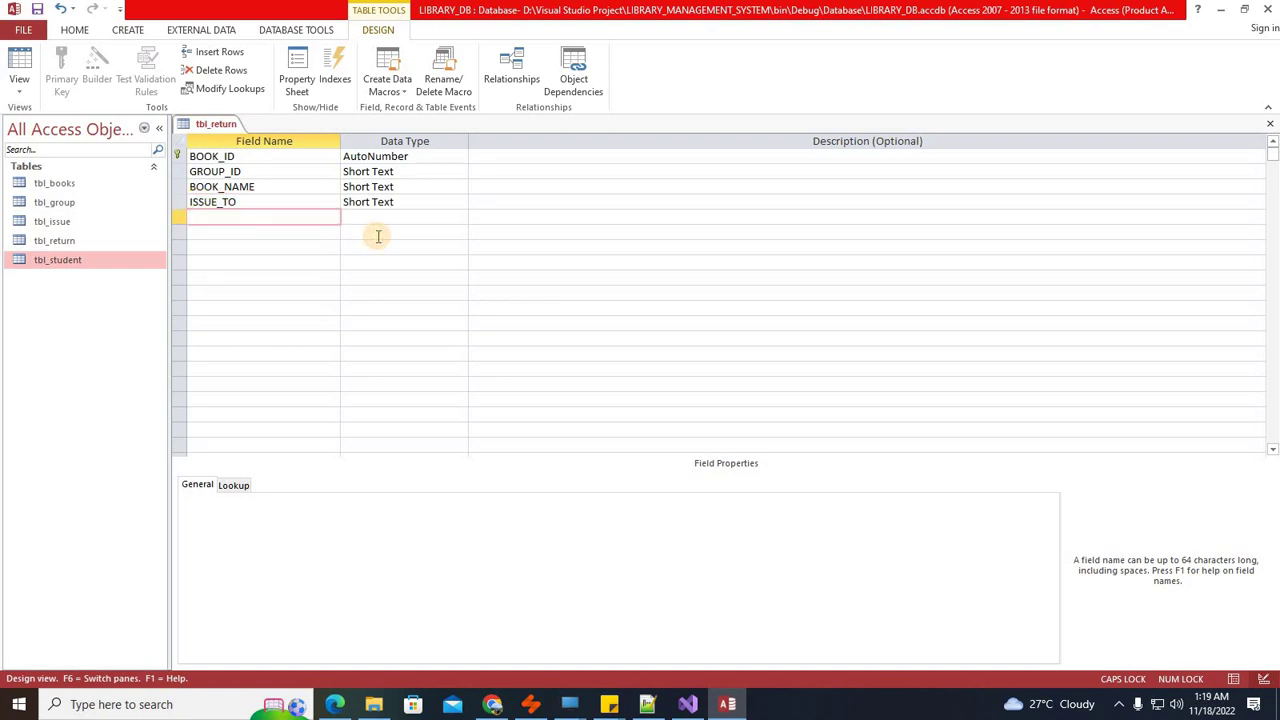
# Step: Add the fields ISSUE_NAME, ISSUE_DATE and DUE_DATE to tbl_return and set the data type of BOOK_ID to Short Text
pyautogui.write('ISSUE_NAME')
pyautogui.click(326, 236)
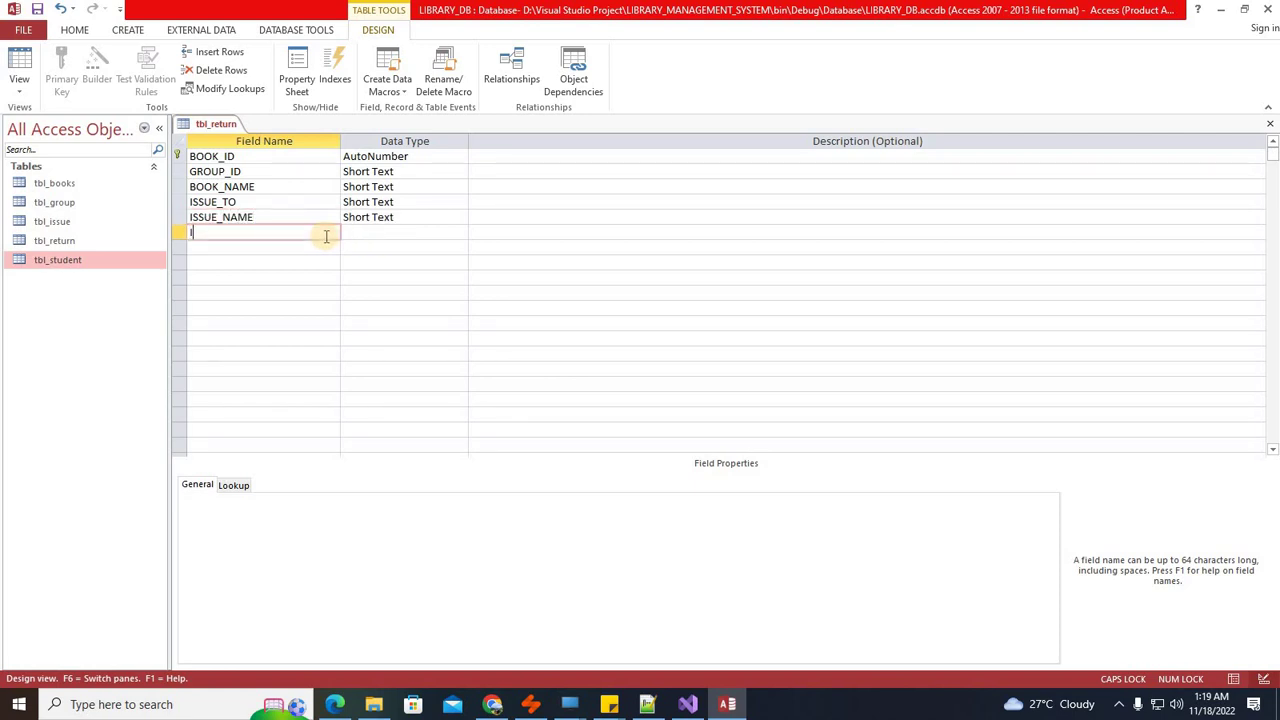
pyautogui.write('ISSUE_DATE')
pyautogui.click(315, 247)
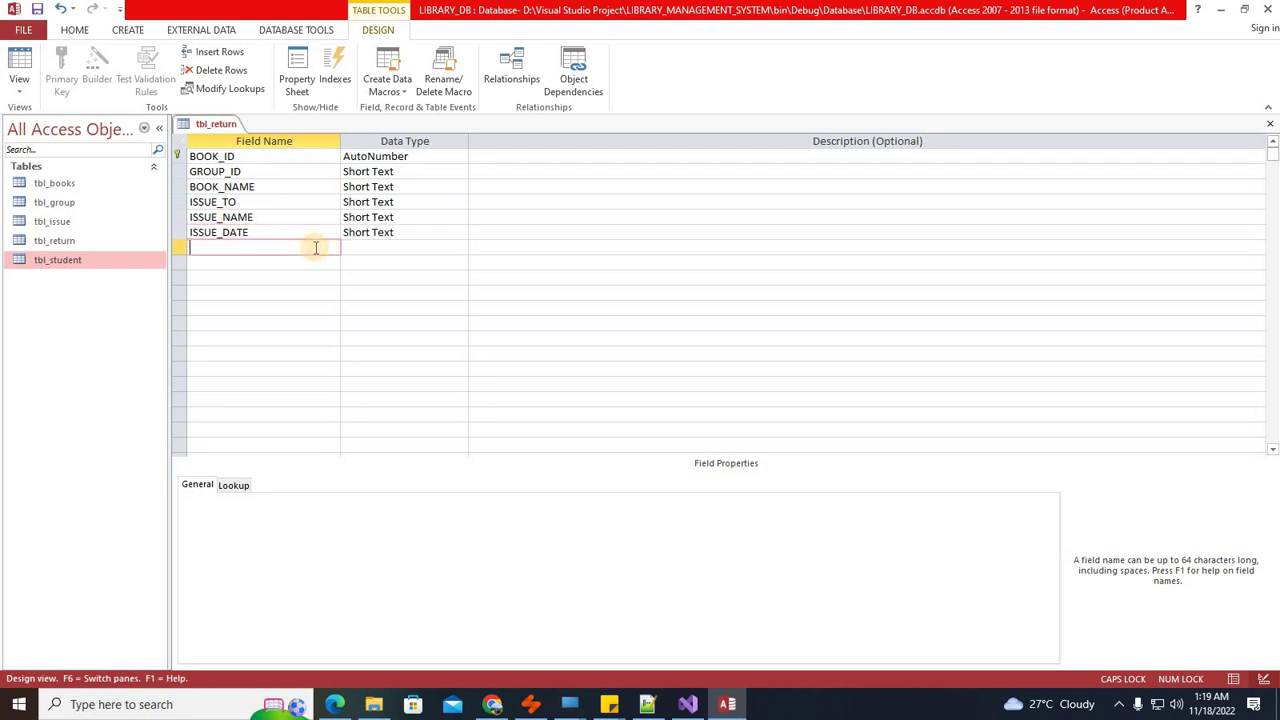
pyautogui.write('DUE_DATE')
pyautogui.click(463, 158)
pyautogui.click(400, 171)
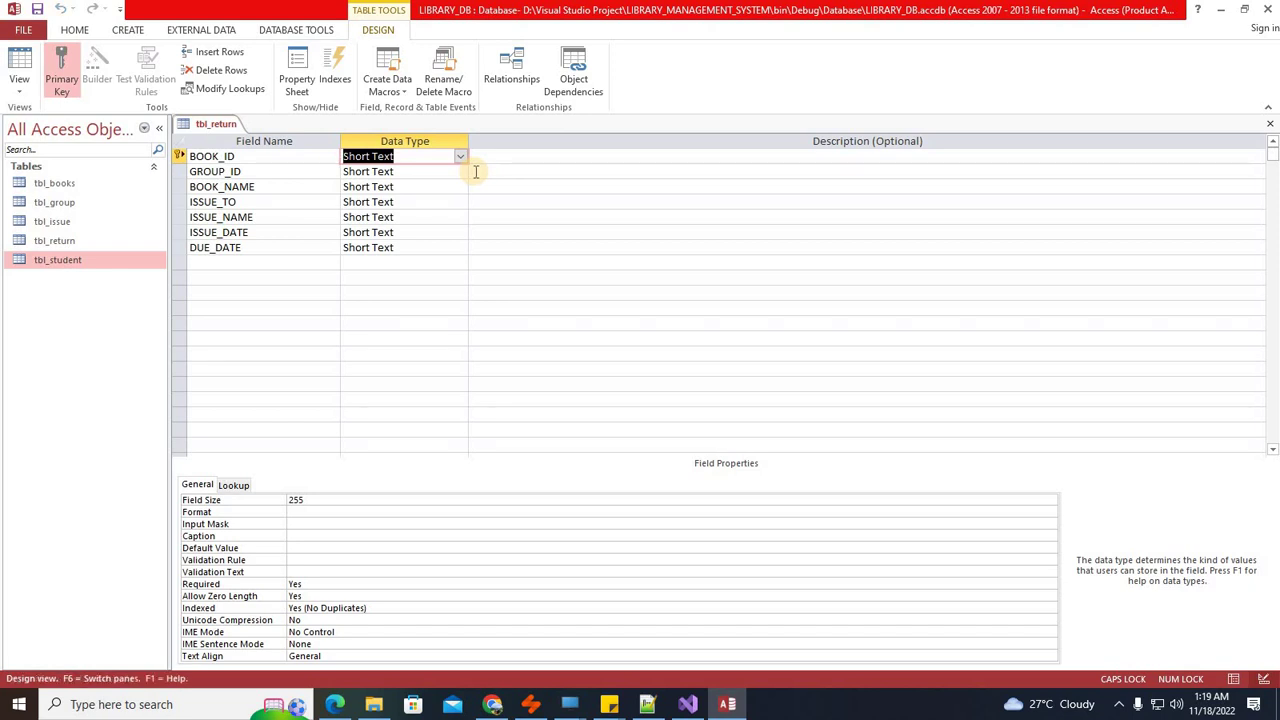
# Step: Add the fields RETURN_DATE and STATUS below DUE_DATE in tbl_return
pyautogui.click(256, 263)
pyautogui.write('RETUR')
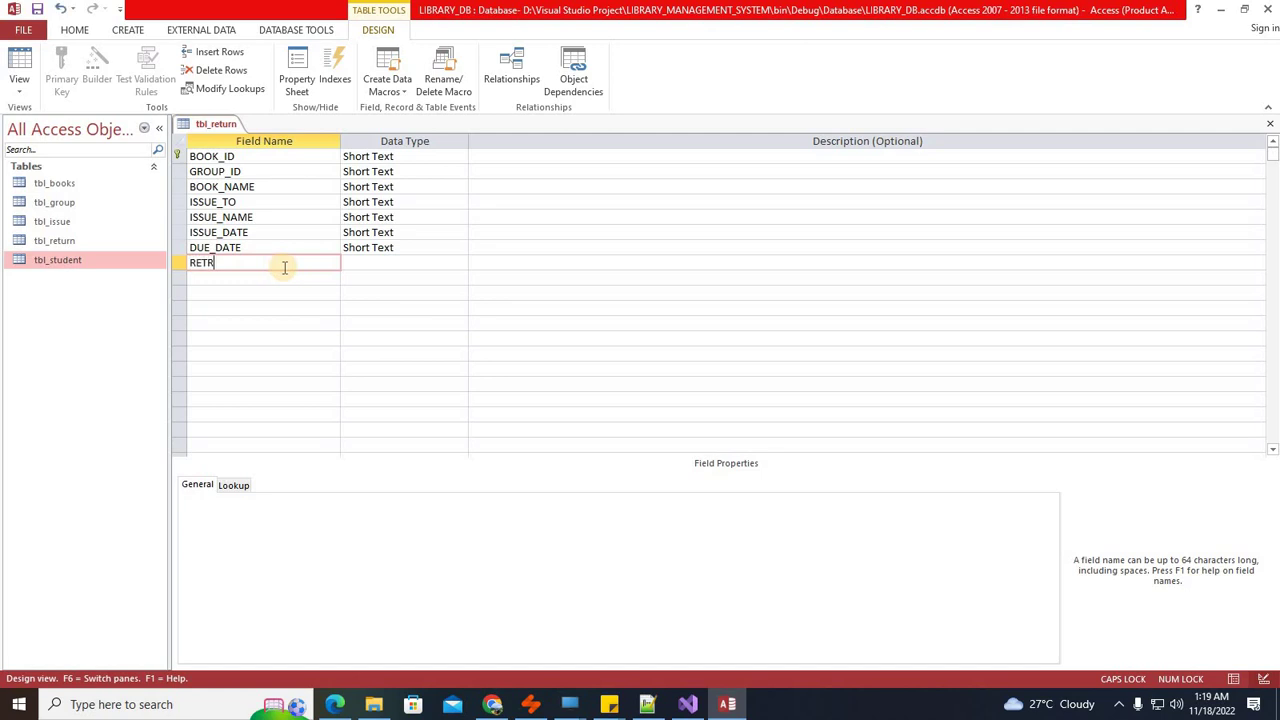
pyautogui.press('BackSpace')
pyautogui.press('BackSpace')
pyautogui.press('BackSpace')
pyautogui.write('TURN_DATE')
pyautogui.click(276, 276)
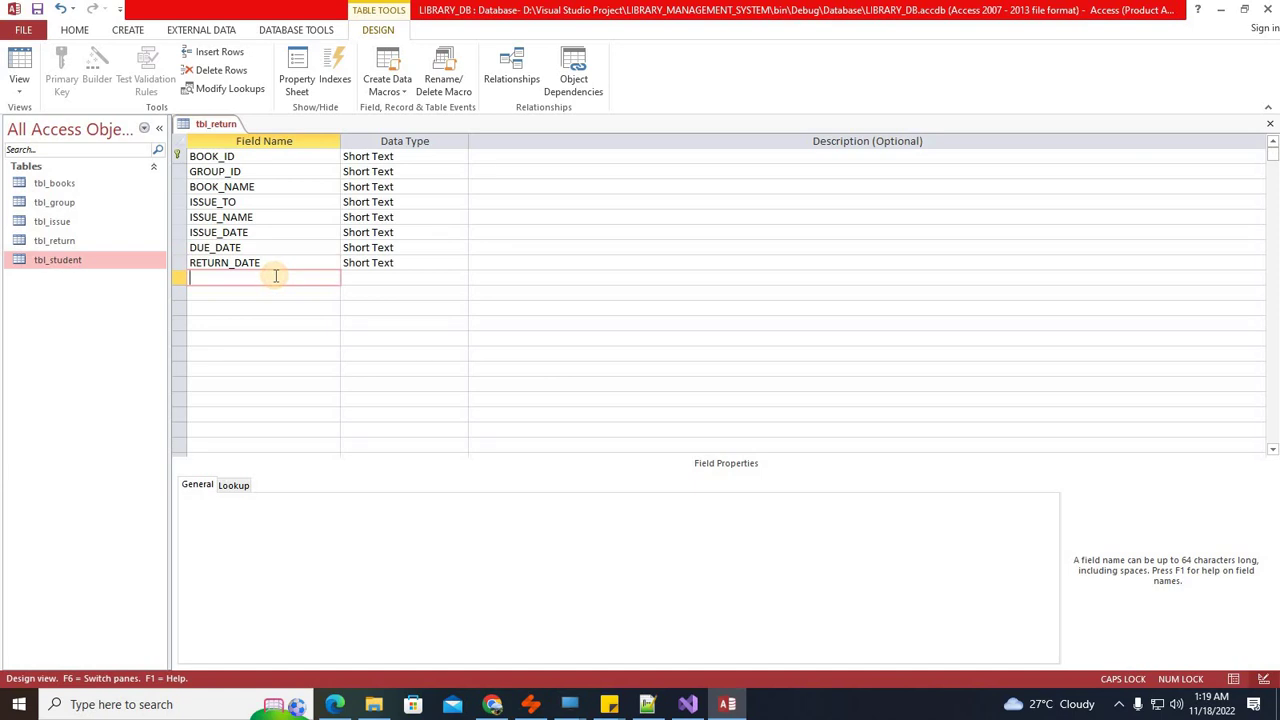
pyautogui.write('STATUS')
pyautogui.click(340, 294)
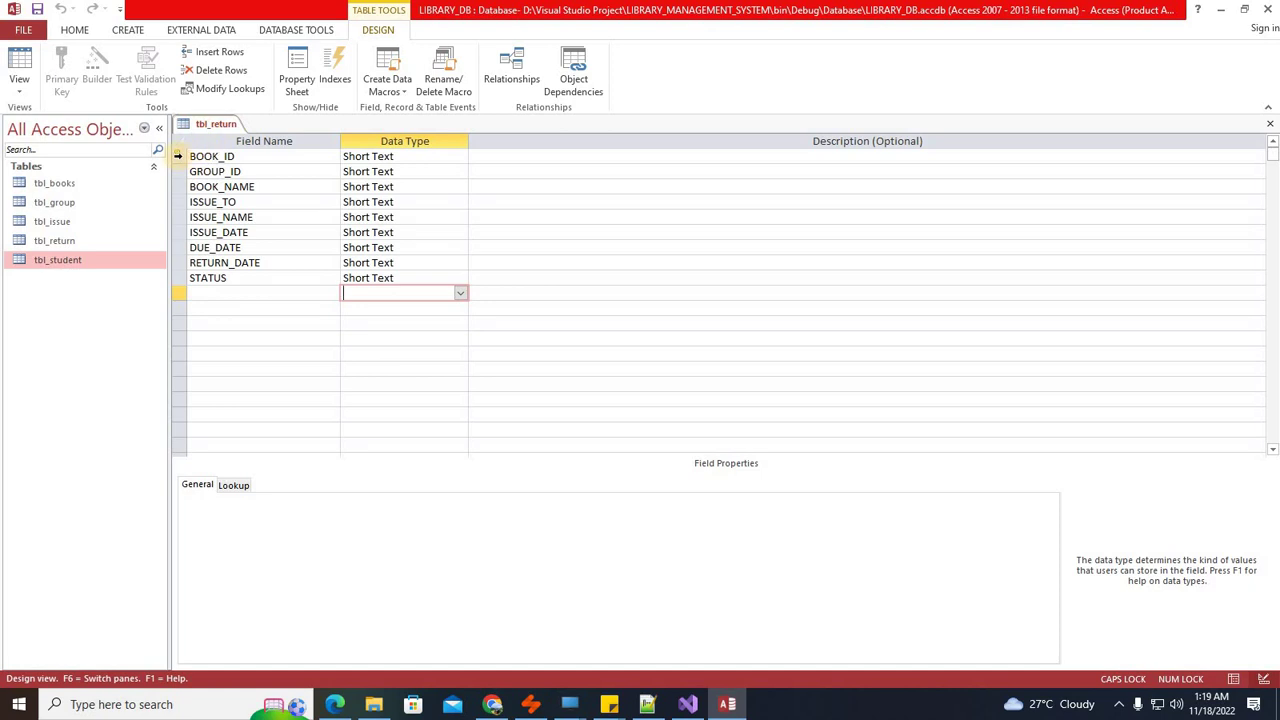
# Step: Remove the primary key from the BOOK_ID field of tbl_return, then close the table with its design changes saved
pyautogui.click(178, 156)
pyautogui.rightClick(180, 157)
pyautogui.click(222, 166)
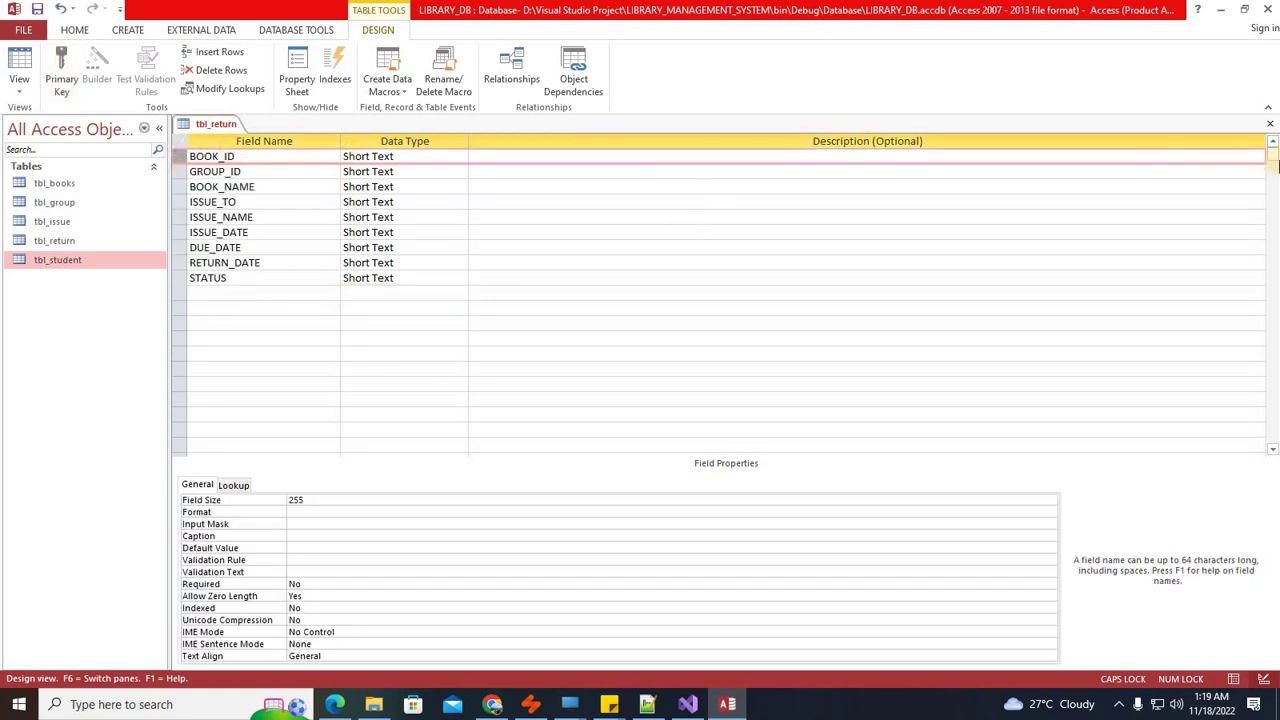
pyautogui.click(1270, 123)
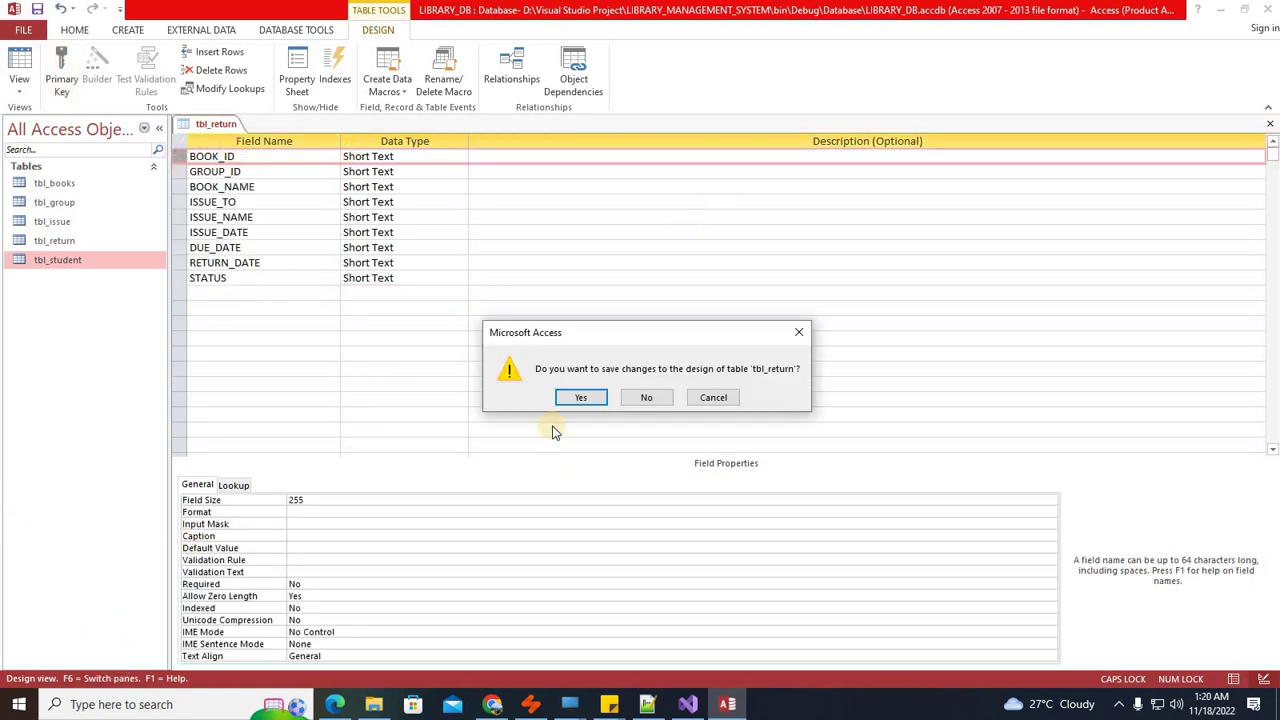
pyautogui.click(580, 397)
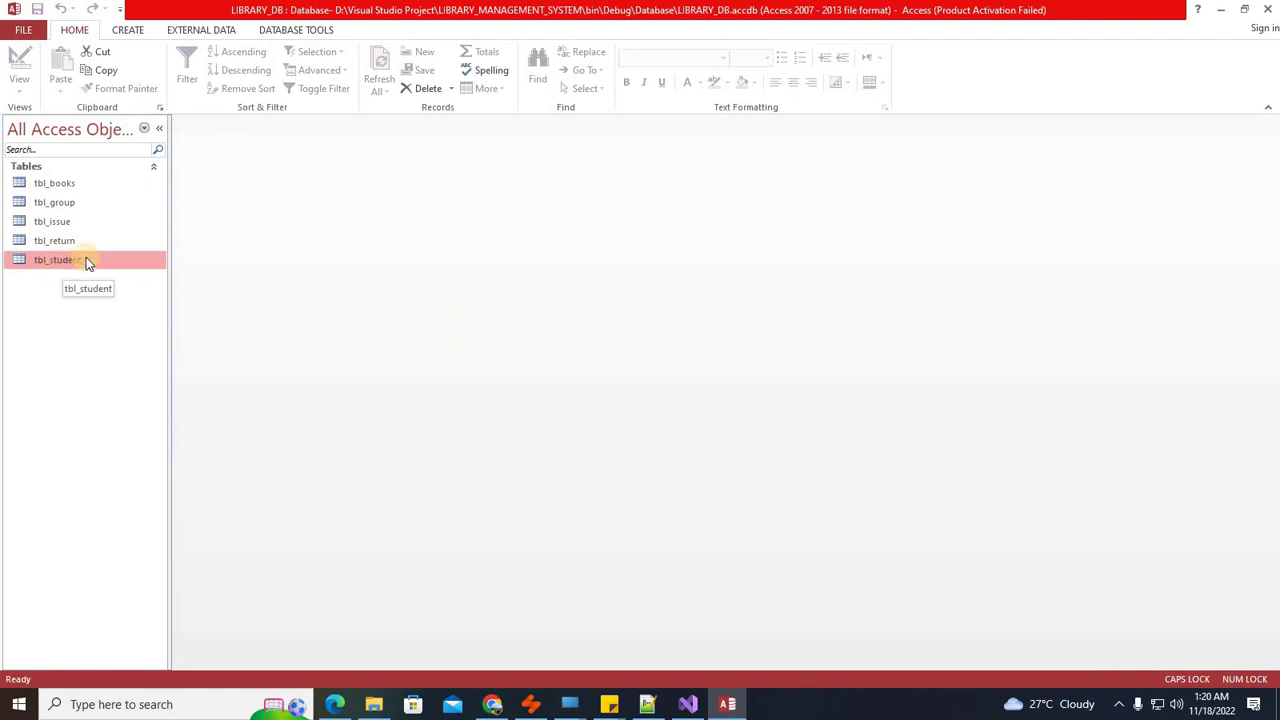
# Step: Open the tables tbl_issue, tbl_group and tbl_return to review their fields
pyautogui.doubleClick(76, 221)
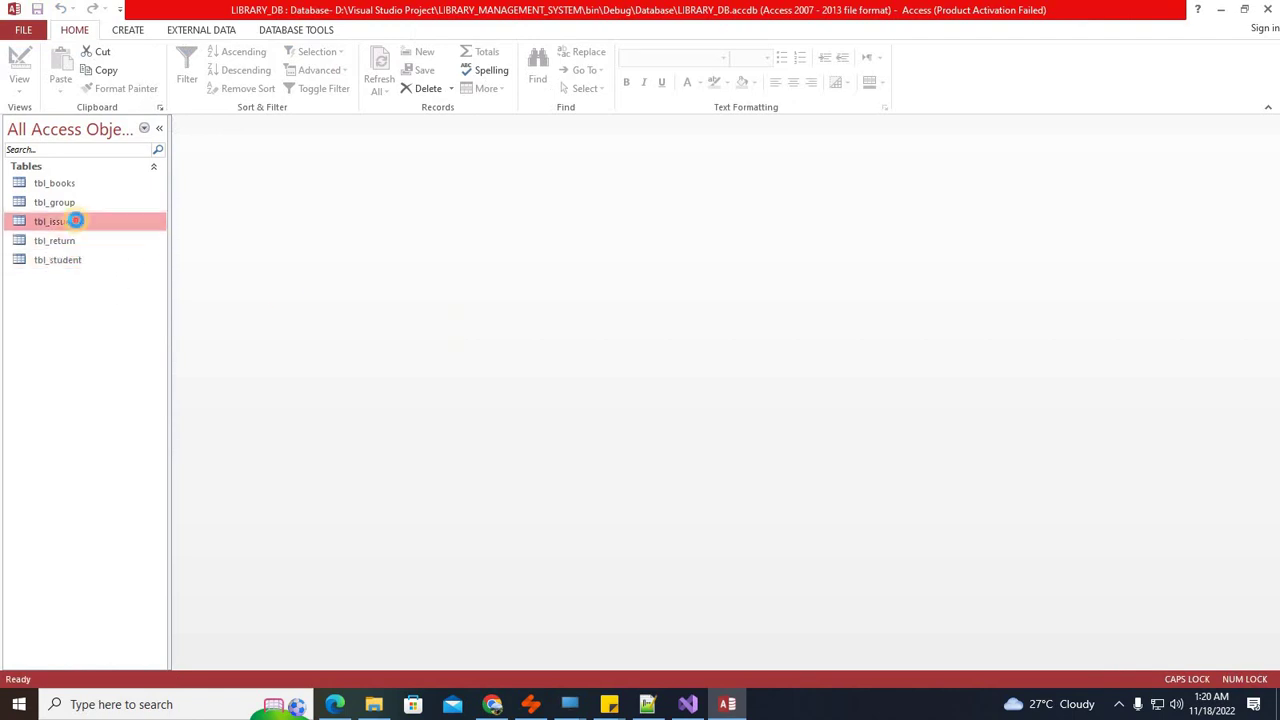
pyautogui.doubleClick(80, 204)
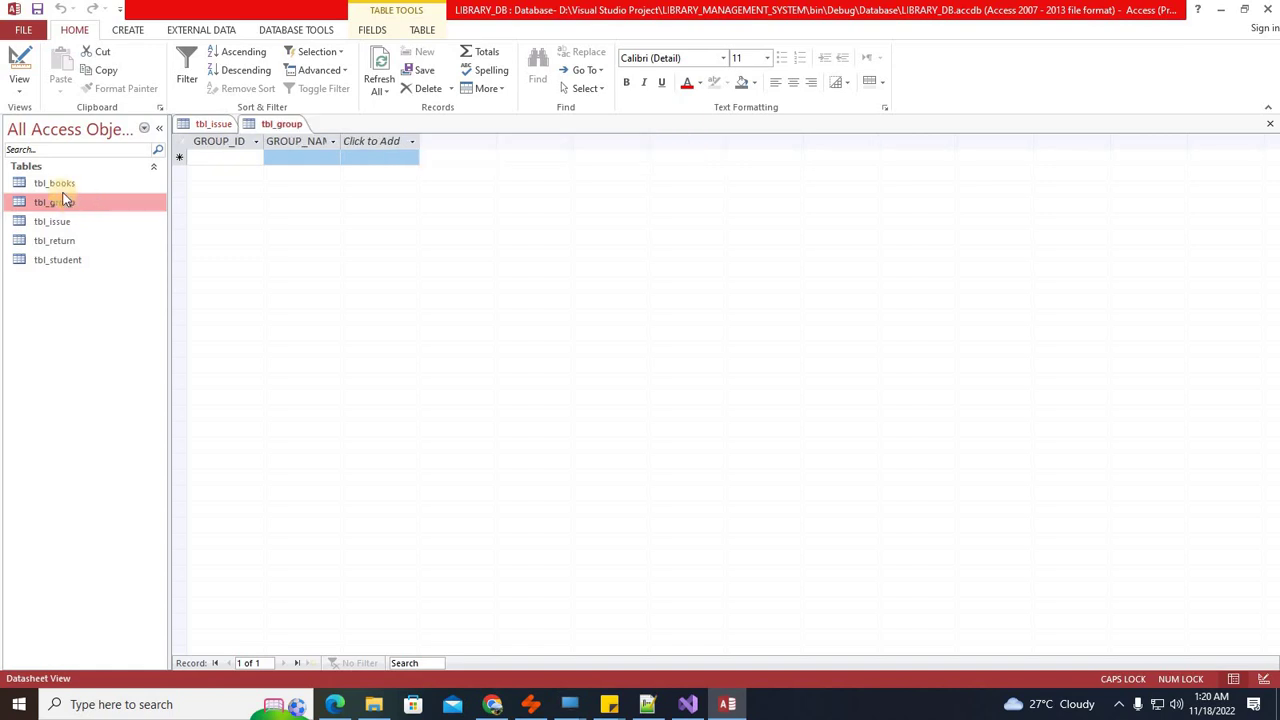
pyautogui.click(67, 189)
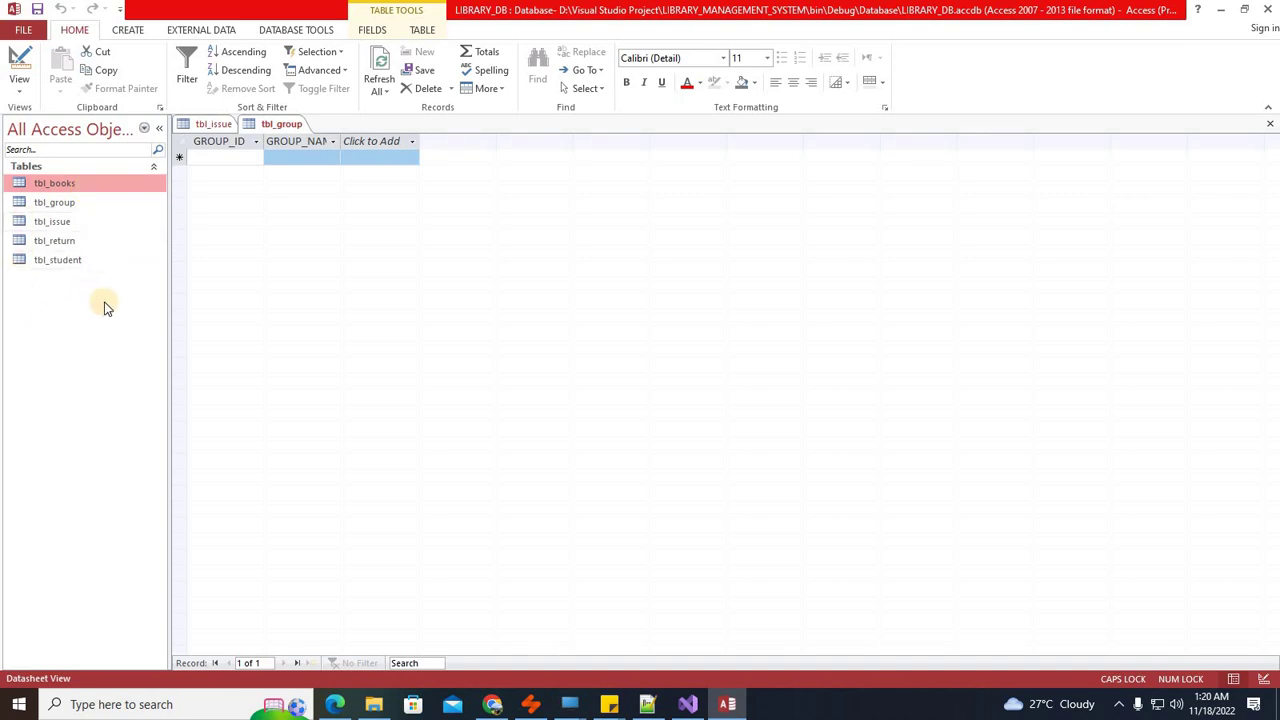
pyautogui.click(70, 221)
pyautogui.click(72, 259)
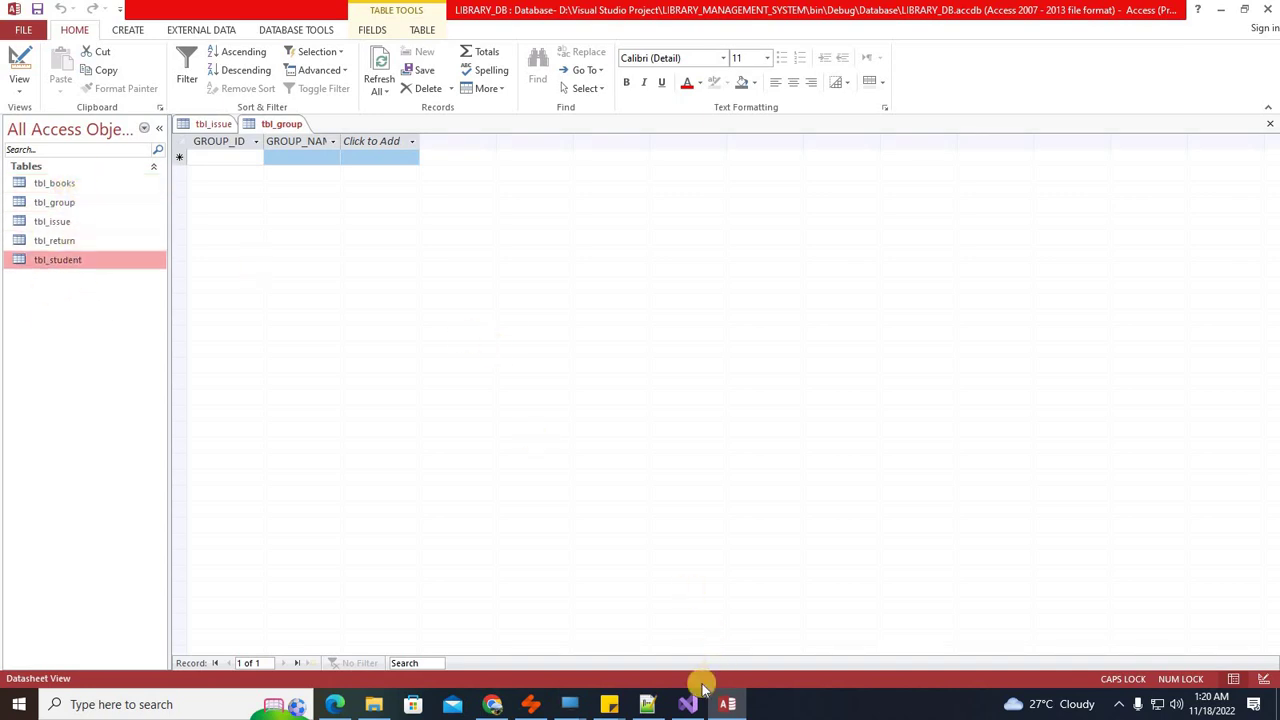
pyautogui.click(65, 202)
pyautogui.click(295, 360)
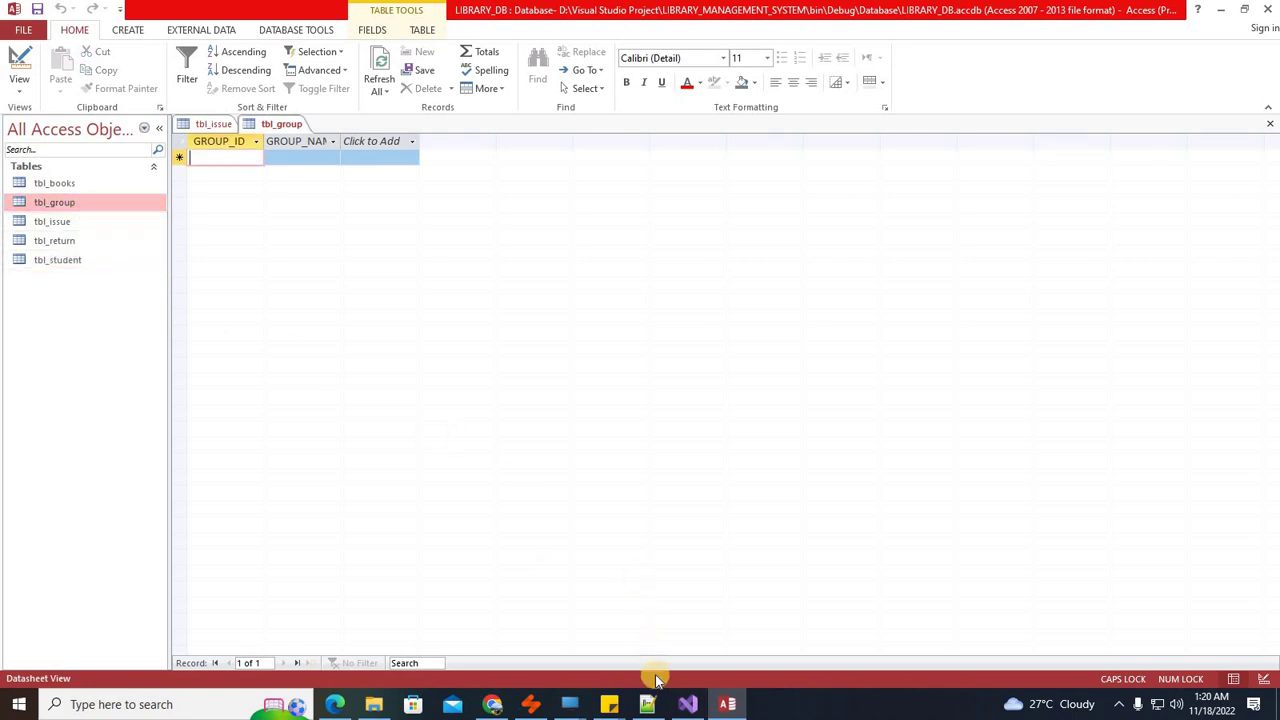
pyautogui.doubleClick(100, 243)
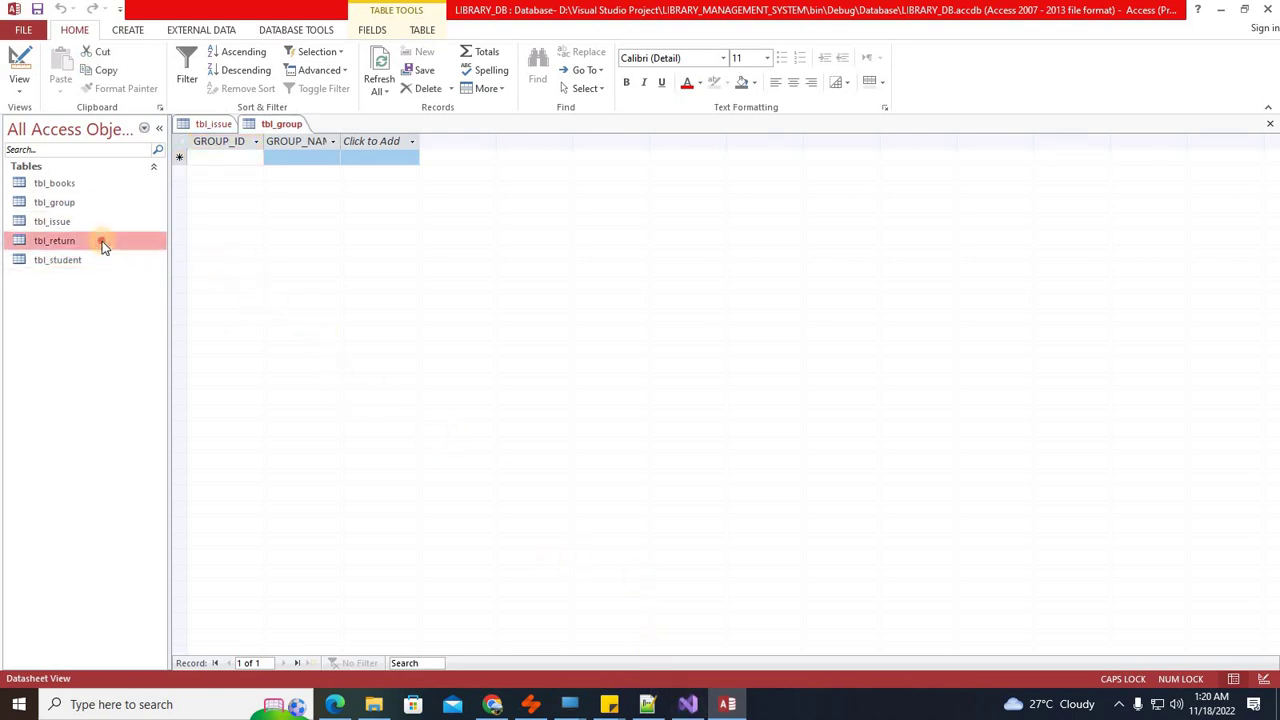